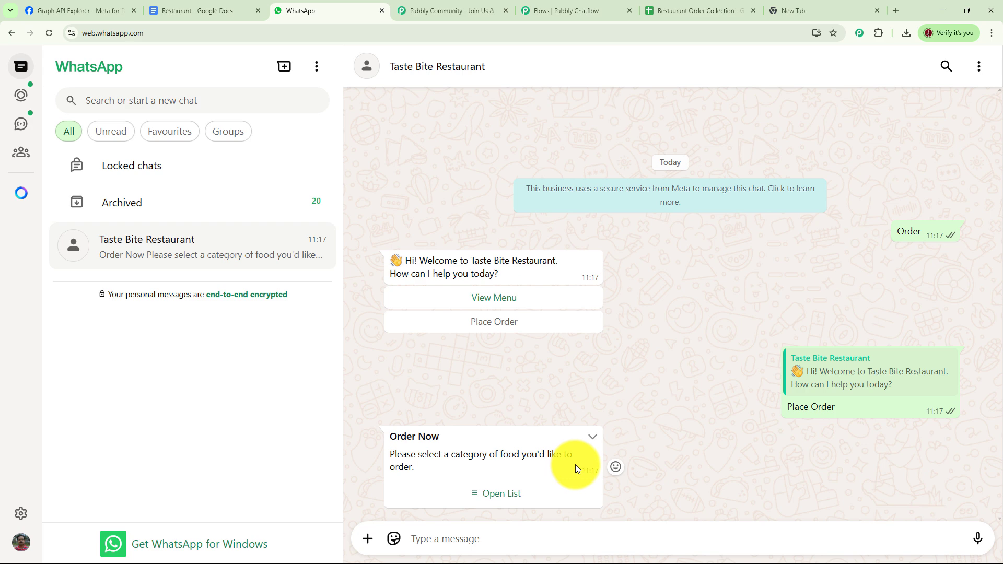
- Open the food list in the Order Now message and choose Paneer Tikka from the Starters
{"action": "left_click", "coordinate": [500, 495]}
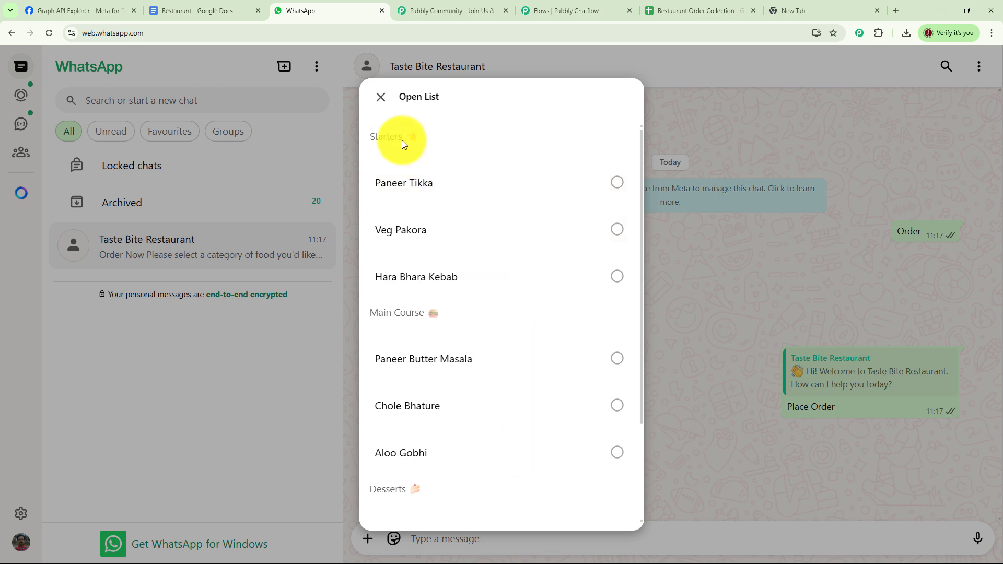
{"action": "scroll", "coordinate": [486, 395], "scroll_direction": "down", "scroll_amount": 1}
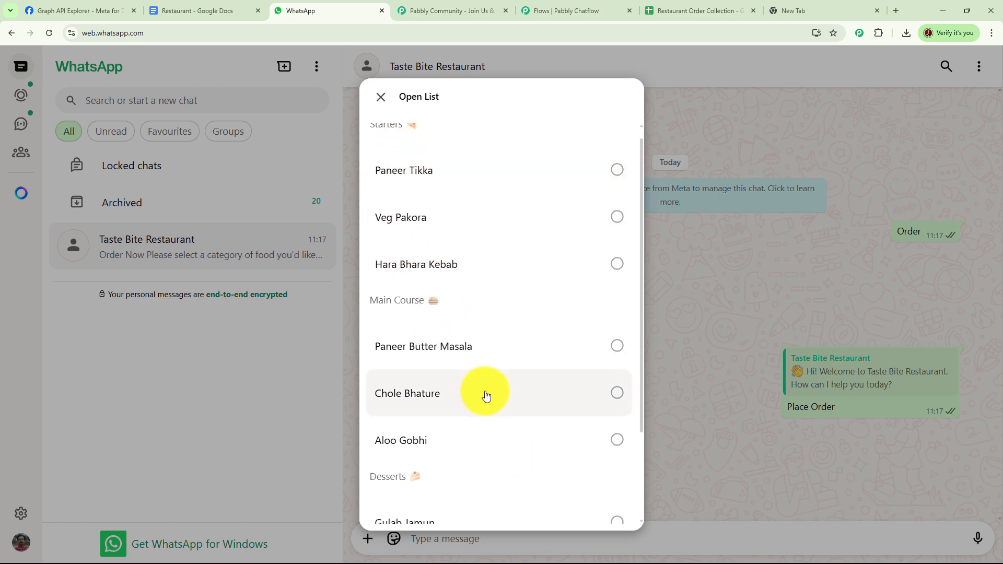
{"action": "scroll", "coordinate": [421, 410], "scroll_direction": "down", "scroll_amount": 3}
{"action": "scroll", "coordinate": [457, 397], "scroll_direction": "up", "scroll_amount": 3}
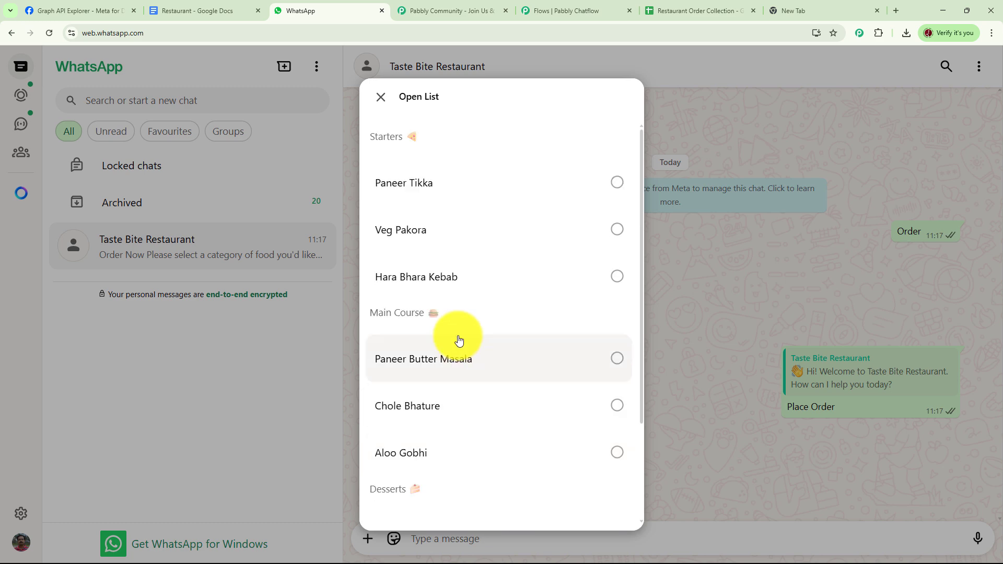
{"action": "left_click", "coordinate": [616, 184]}
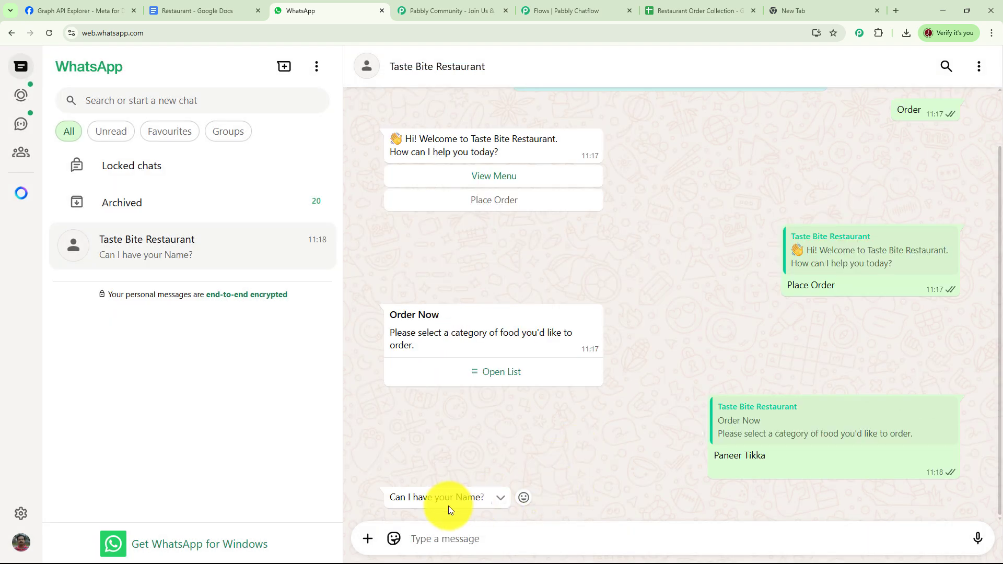
- Reply to the bot's name question with the customer's full name
{"action": "left_click", "coordinate": [480, 539]}
{"action": "key", "text": "Return"}
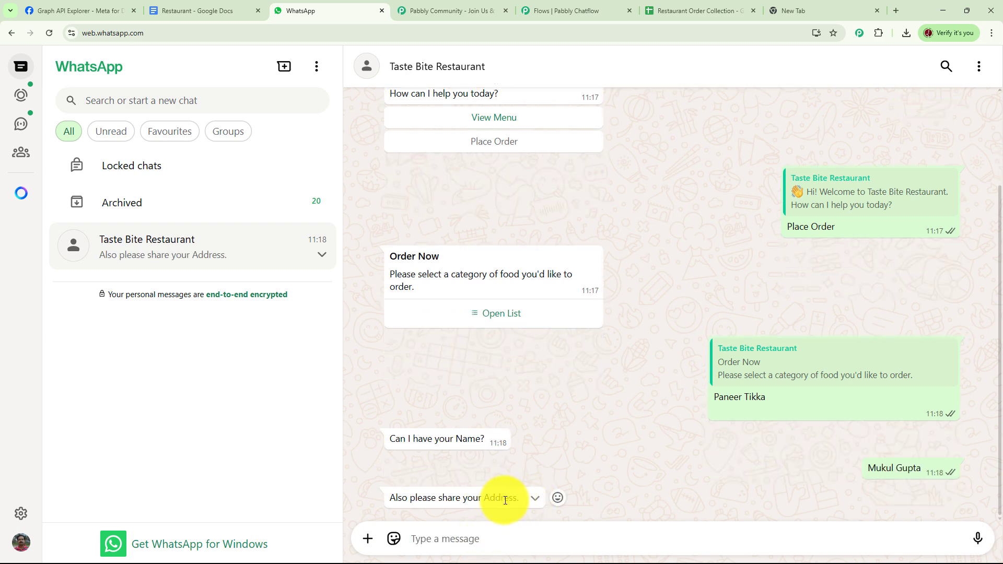
- Reply to the bot's address request with the customer's delivery address
{"action": "left_click", "coordinate": [460, 539]}
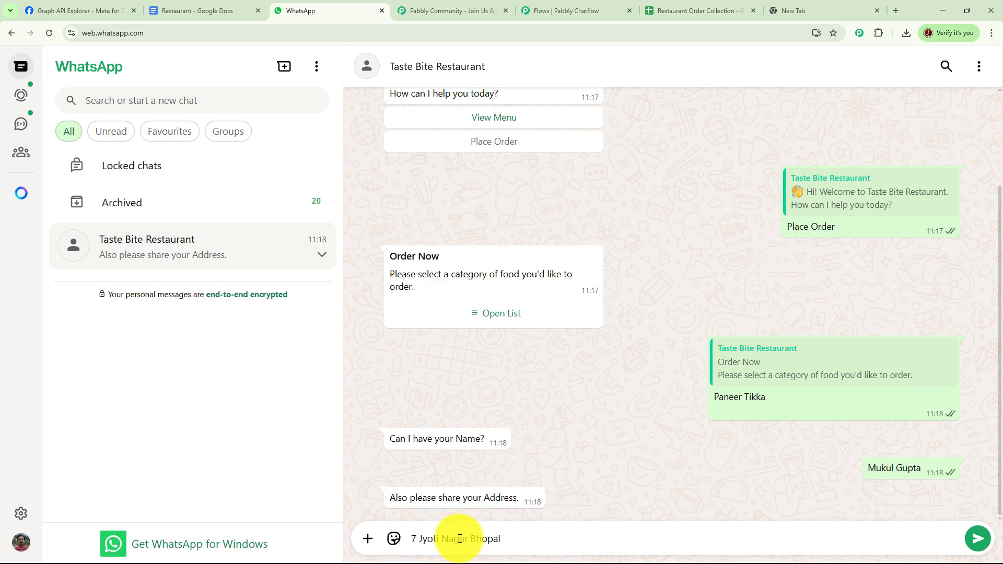
{"action": "key", "text": "Return"}
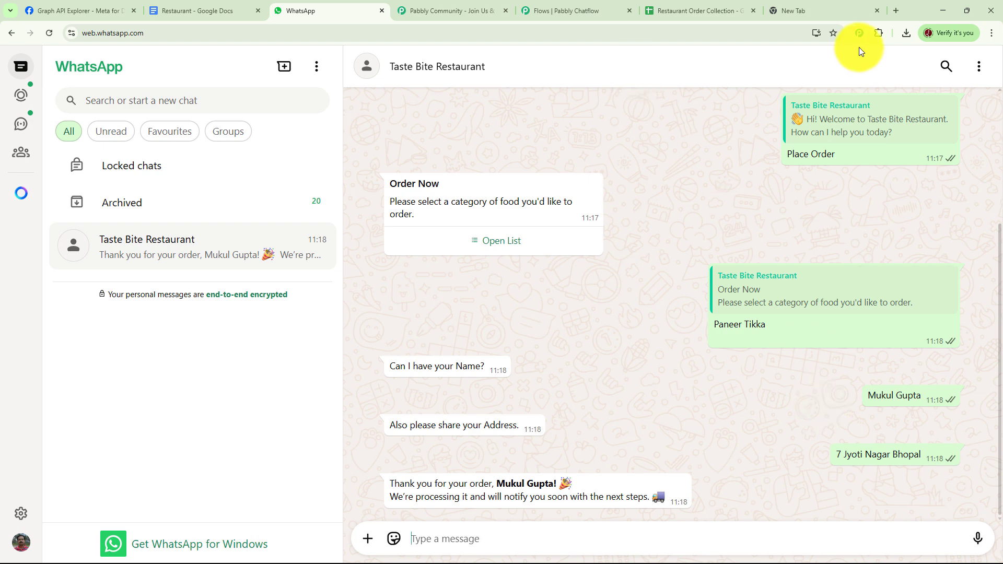
- Open pabbly.com/chatflow in the new browser tab
{"action": "left_click", "coordinate": [789, 7]}
{"action": "left_click", "coordinate": [263, 35]}
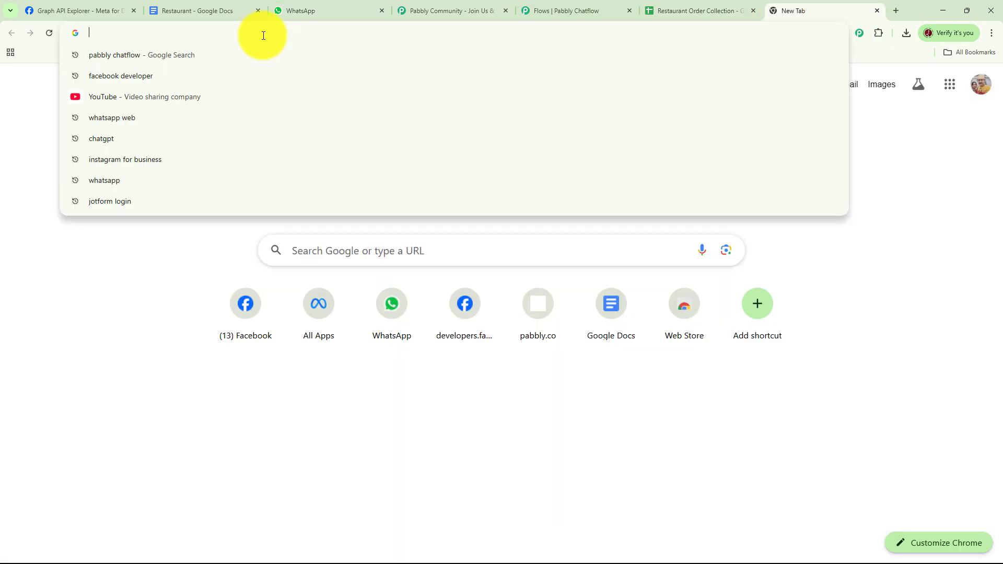
{"action": "type", "text": "pabbly"}
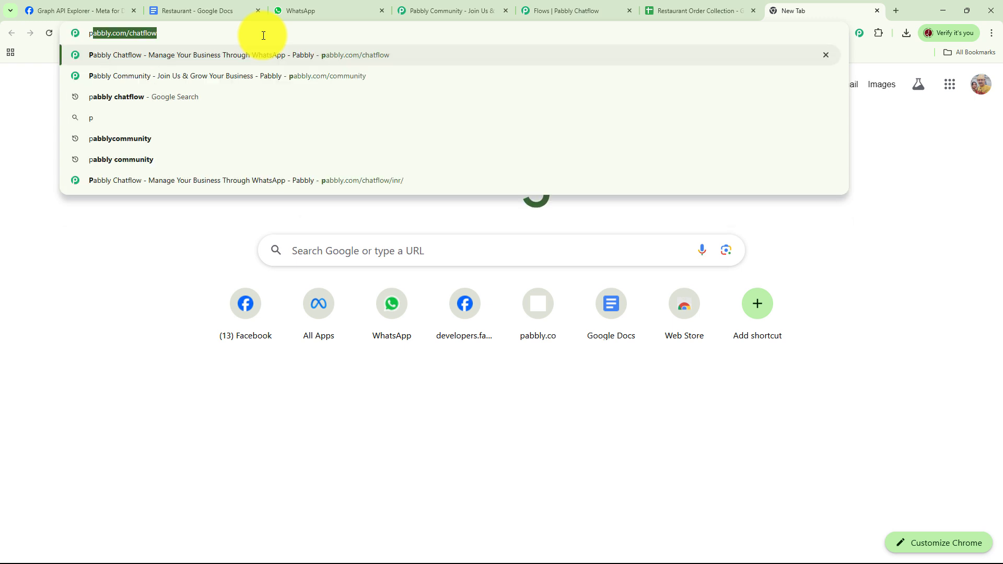
{"action": "type", "text": "."}
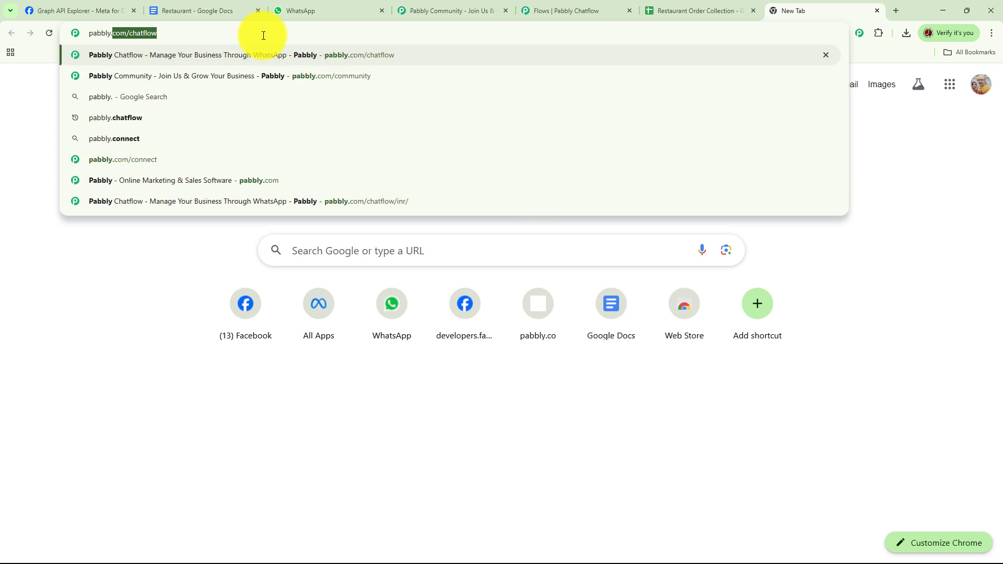
{"action": "type", "text": "com/ch"}
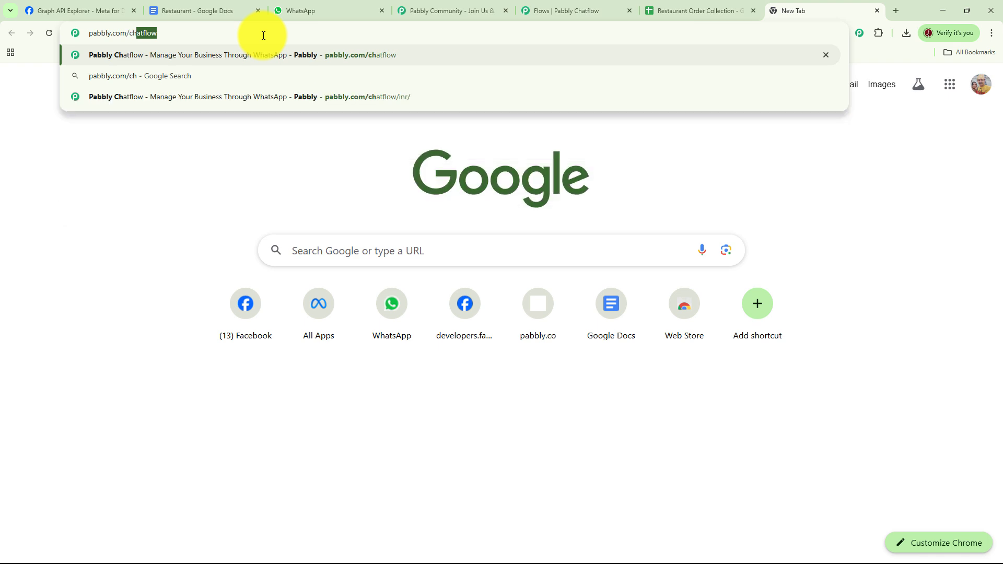
{"action": "type", "text": "atflow"}
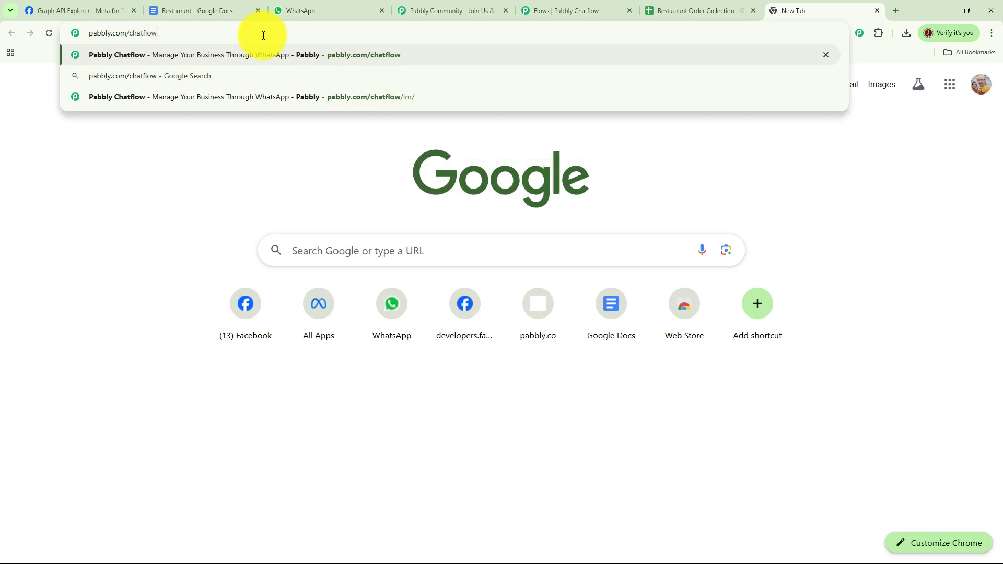
{"action": "key", "text": "Return"}
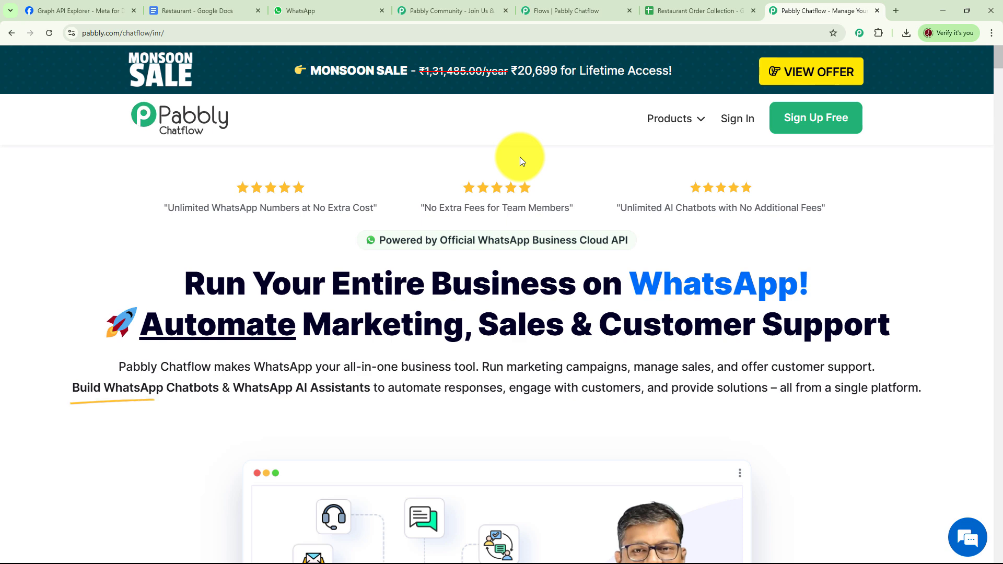
- Switch to the Pabbly Community tab and scroll through the page's sections
{"action": "key", "text": "ctrl+4"}
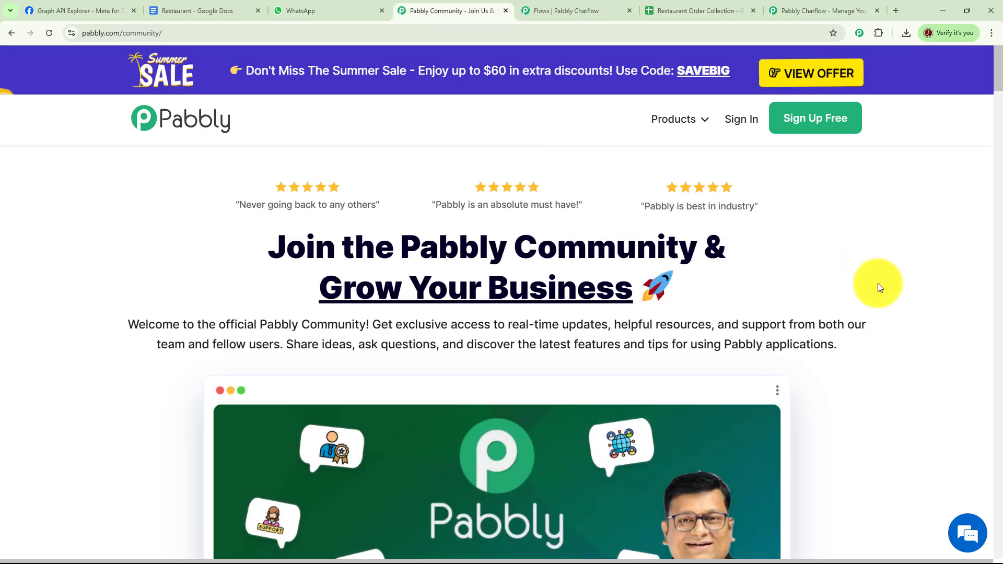
{"action": "scroll", "coordinate": [870, 287], "scroll_direction": "down", "scroll_amount": 5}
{"action": "scroll", "coordinate": [873, 290], "scroll_direction": "down", "scroll_amount": 12}
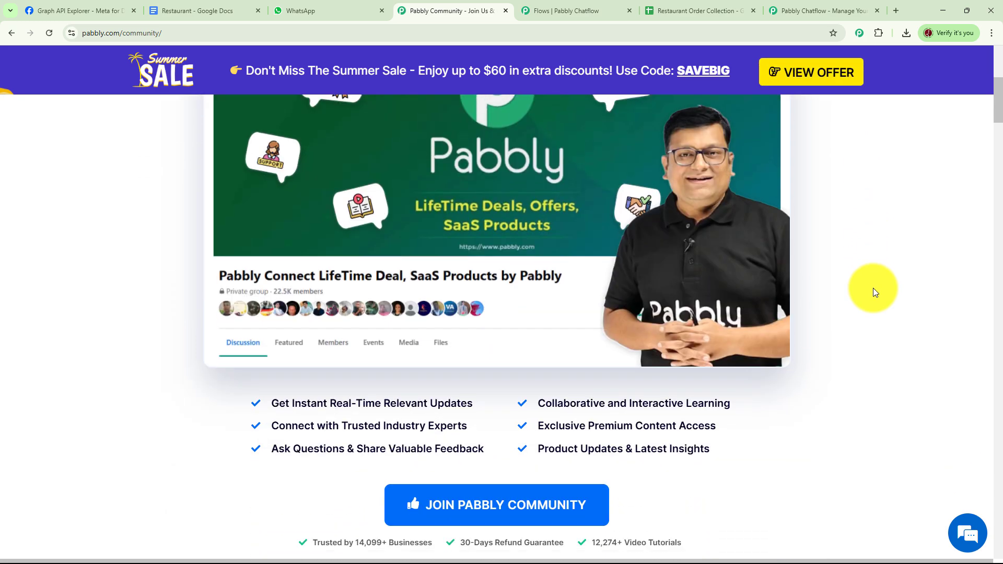
{"action": "scroll", "coordinate": [875, 293], "scroll_direction": "down", "scroll_amount": 12}
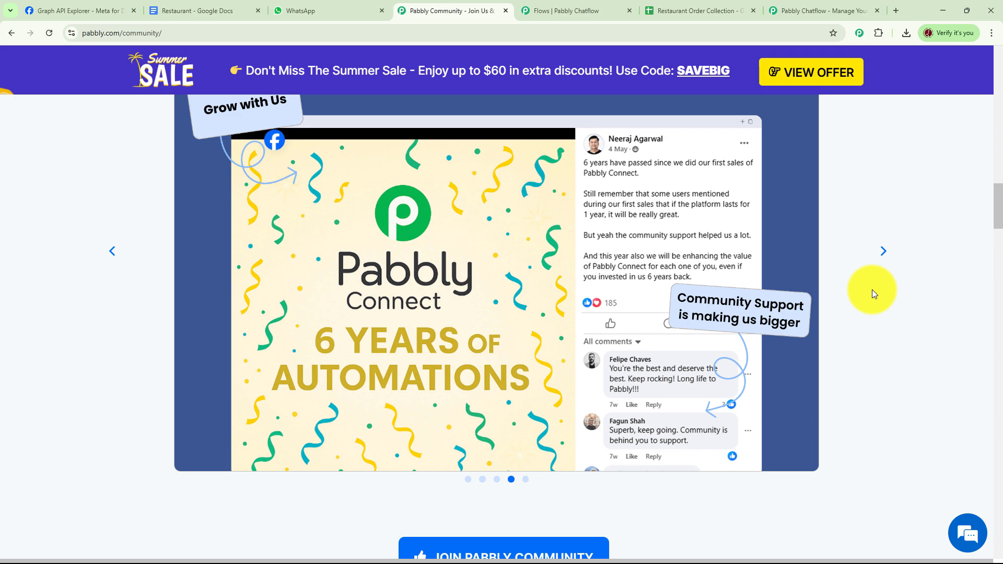
{"action": "scroll", "coordinate": [872, 290], "scroll_direction": "down", "scroll_amount": 10}
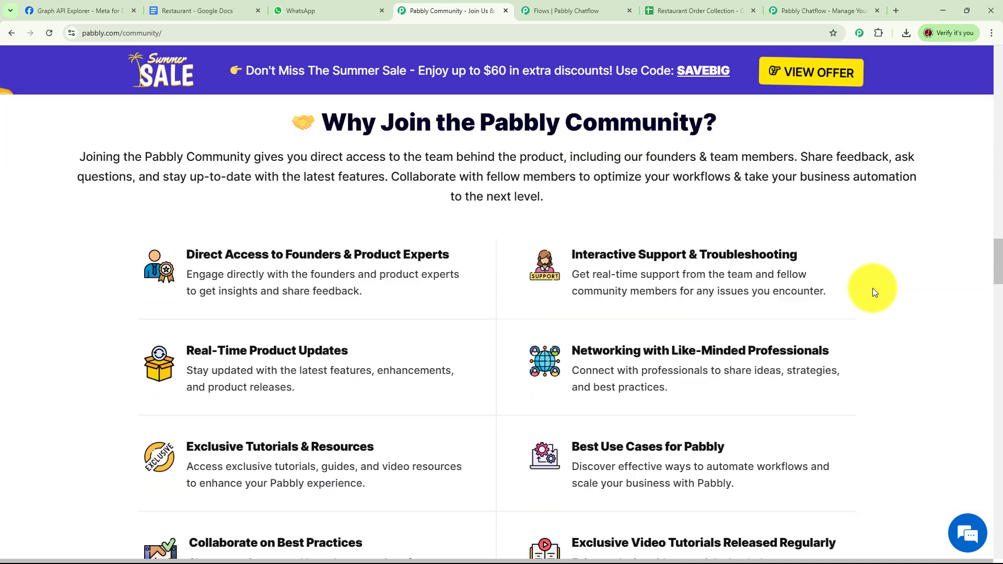
{"action": "scroll", "coordinate": [869, 296], "scroll_direction": "down", "scroll_amount": 5}
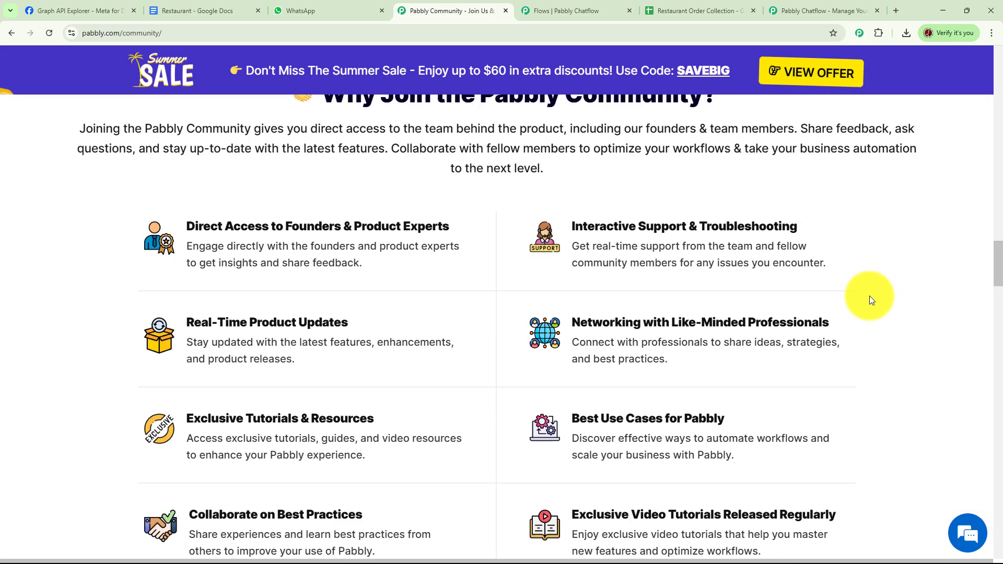
{"action": "scroll", "coordinate": [870, 299], "scroll_direction": "down", "scroll_amount": 8}
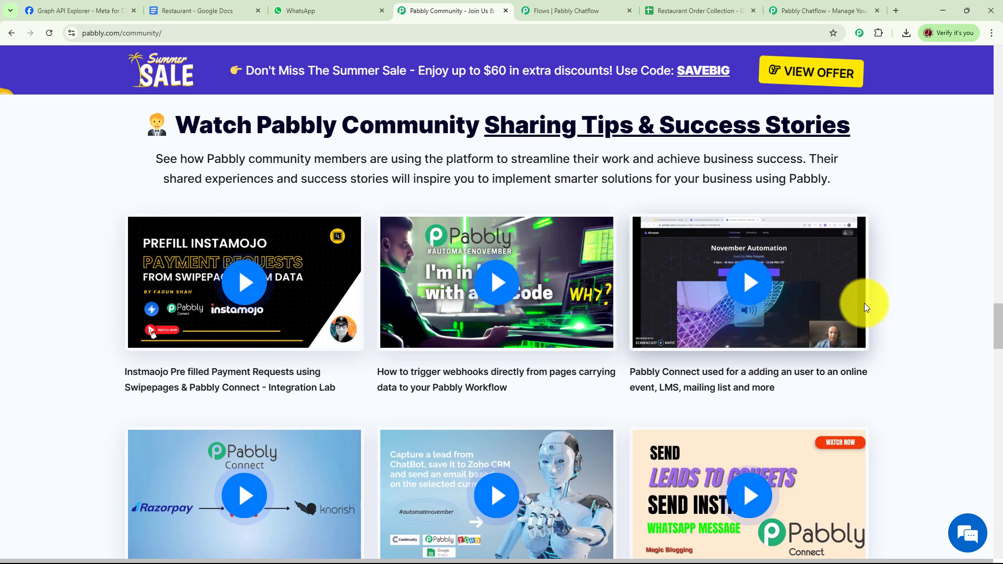
{"action": "scroll", "coordinate": [862, 307], "scroll_direction": "down", "scroll_amount": 13}
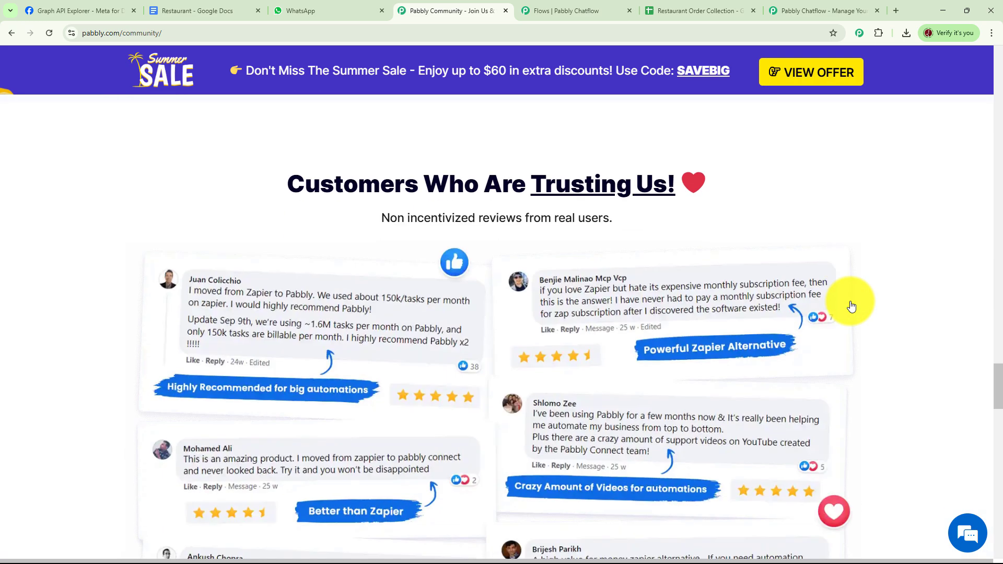
{"action": "scroll", "coordinate": [784, 311], "scroll_direction": "down", "scroll_amount": 2}
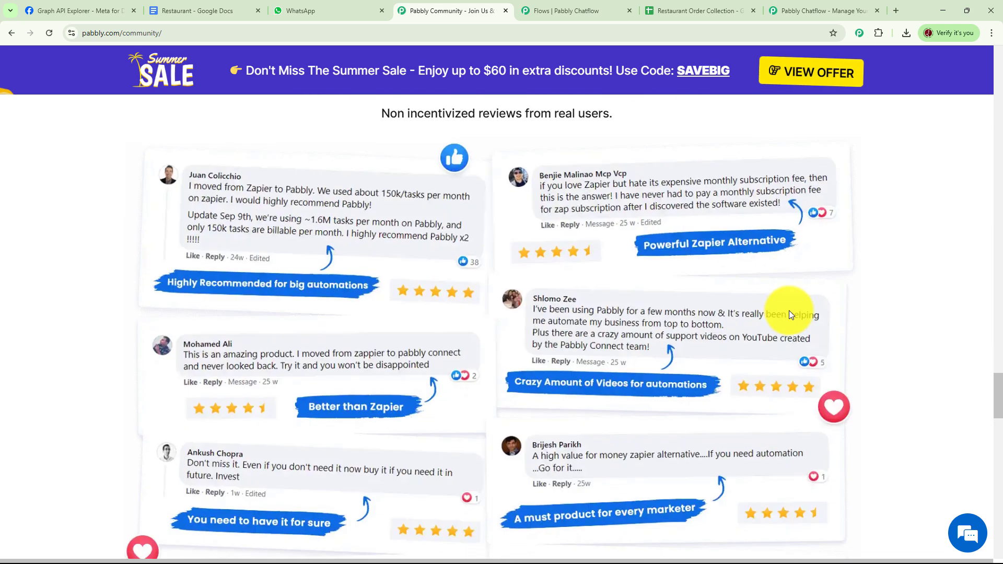
{"action": "scroll", "coordinate": [789, 311], "scroll_direction": "up", "scroll_amount": 1}
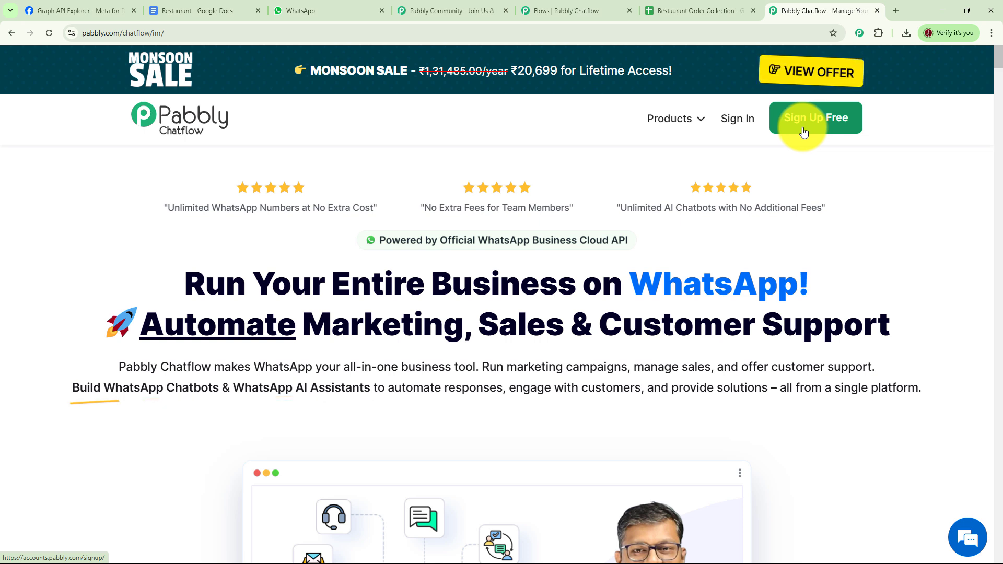
- Sign in to Pabbly and open Pabbly Chatflow from the list of Pabbly apps
{"action": "left_click", "coordinate": [738, 120]}
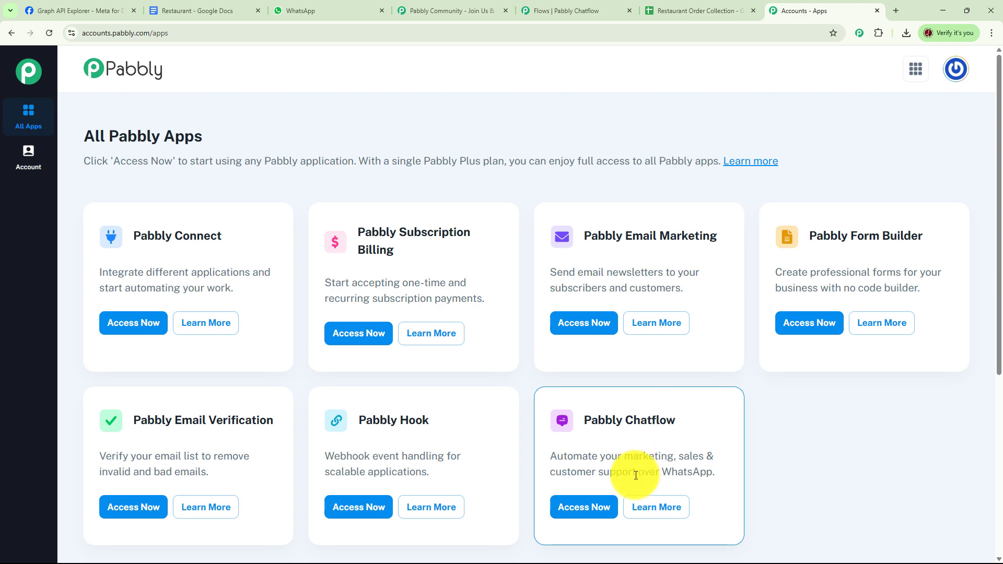
{"action": "left_click", "coordinate": [600, 506]}
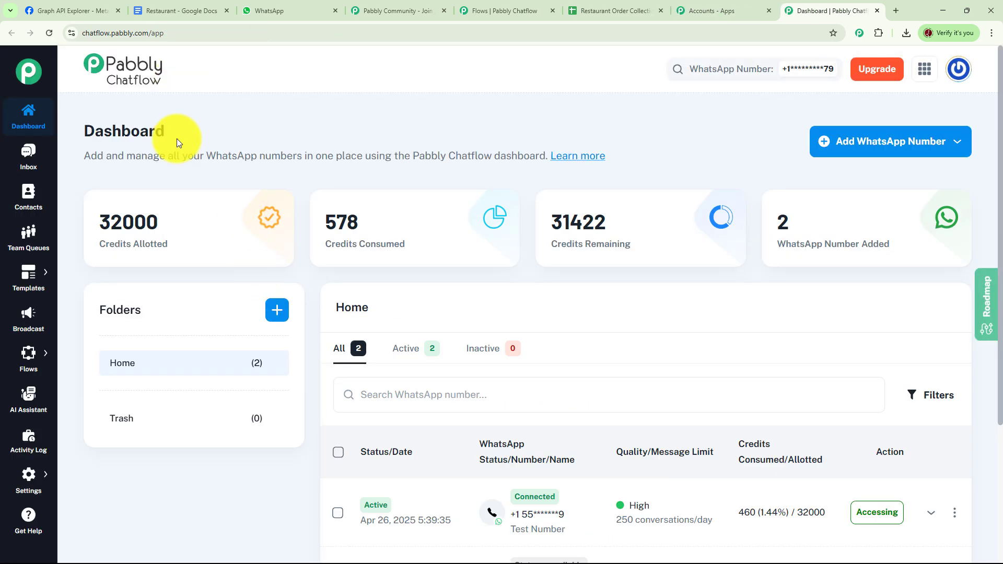
{"action": "left_click", "coordinate": [899, 150]}
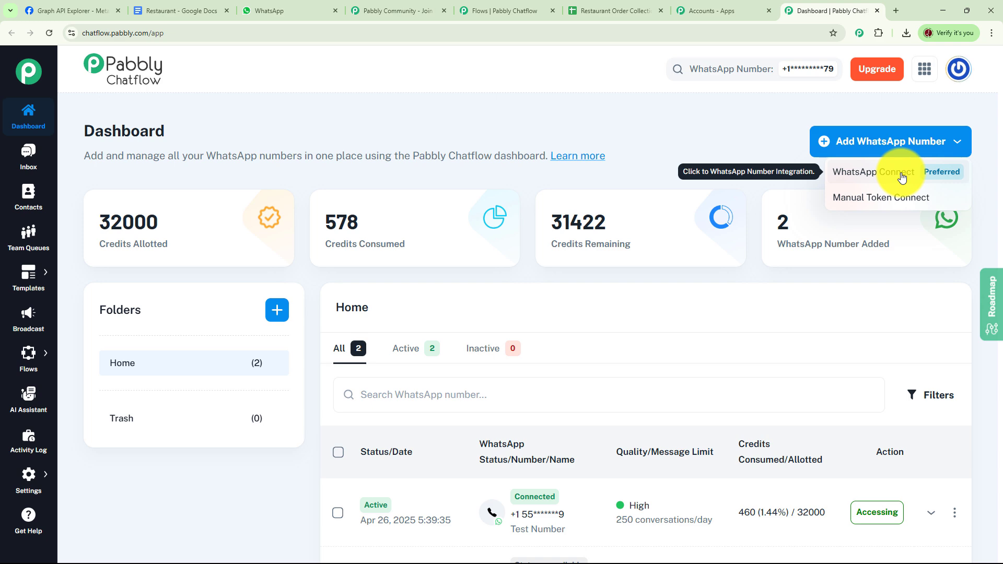
{"action": "left_click", "coordinate": [885, 176]}
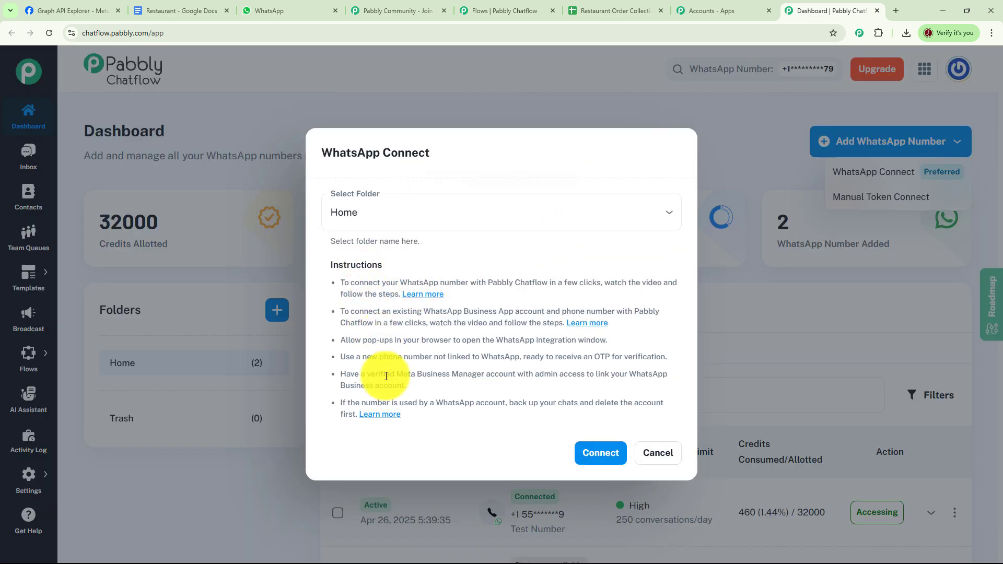
{"action": "left_click", "coordinate": [717, 167]}
{"action": "left_click", "coordinate": [842, 203]}
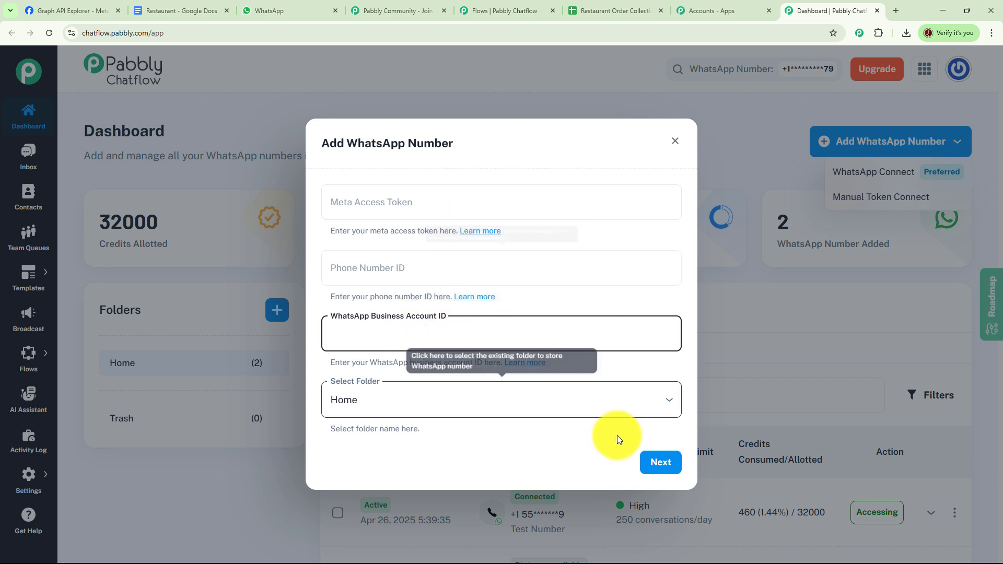
{"action": "left_click", "coordinate": [675, 141]}
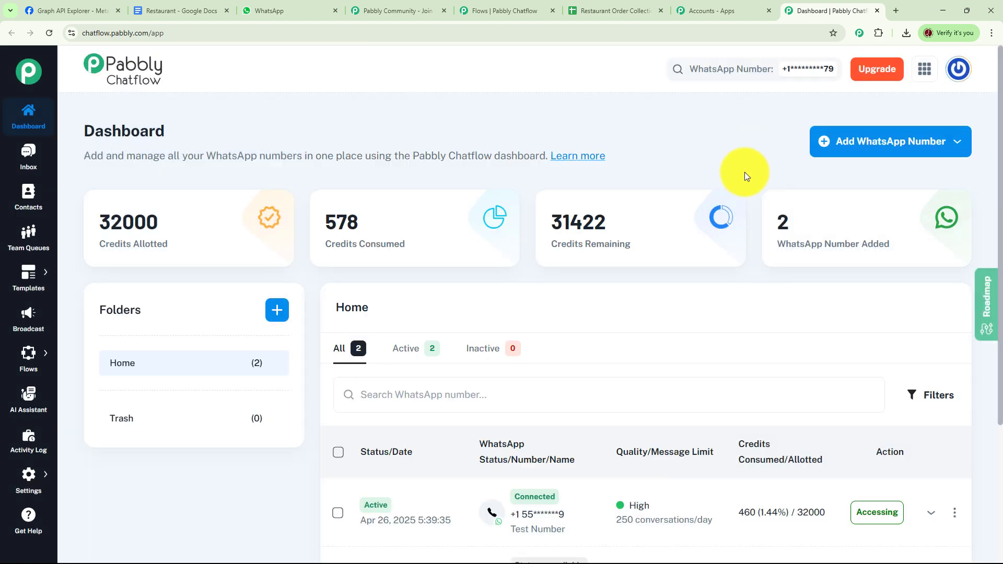
- Open the Flows section to reach the Flow Builder list of chatbot flows
{"action": "scroll", "coordinate": [745, 171], "scroll_direction": "down", "scroll_amount": 3}
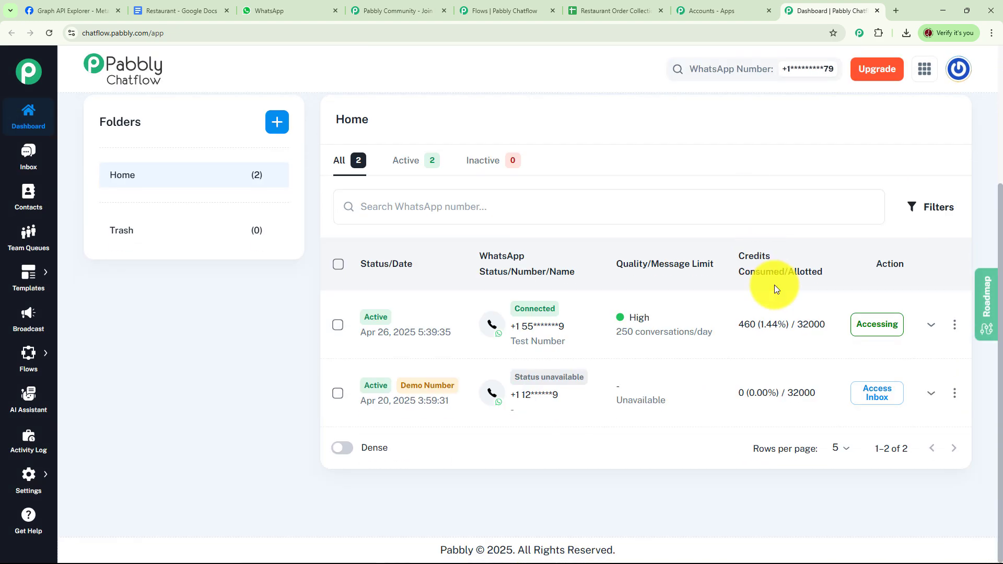
{"action": "scroll", "coordinate": [732, 318], "scroll_direction": "up", "scroll_amount": 3}
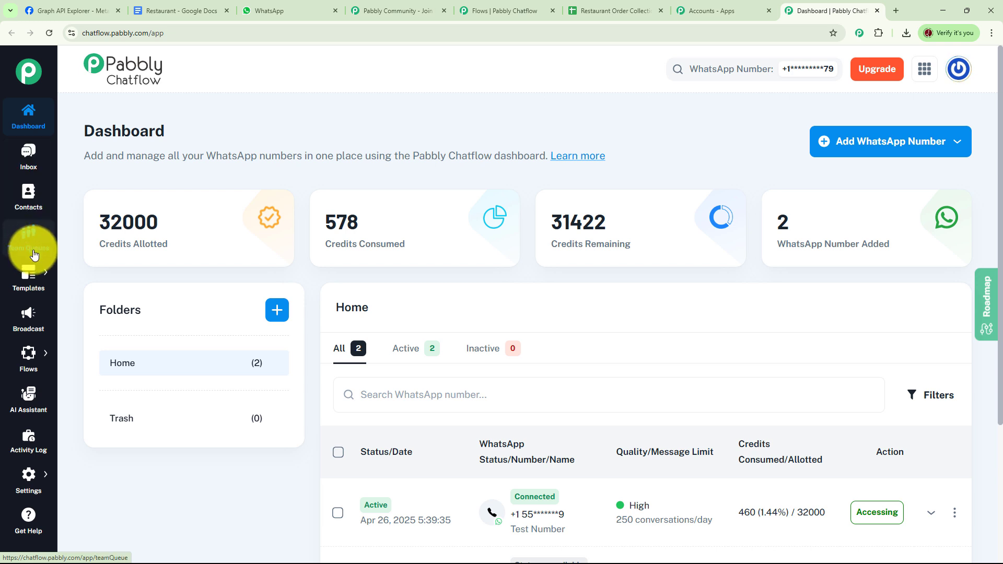
{"action": "mouse_move", "coordinate": [27, 291]}
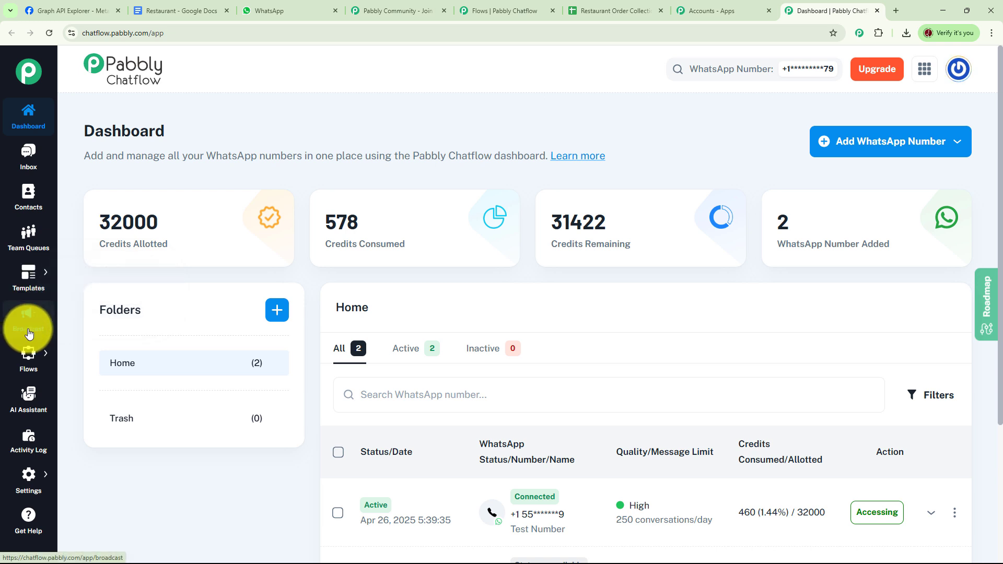
{"action": "mouse_move", "coordinate": [33, 365]}
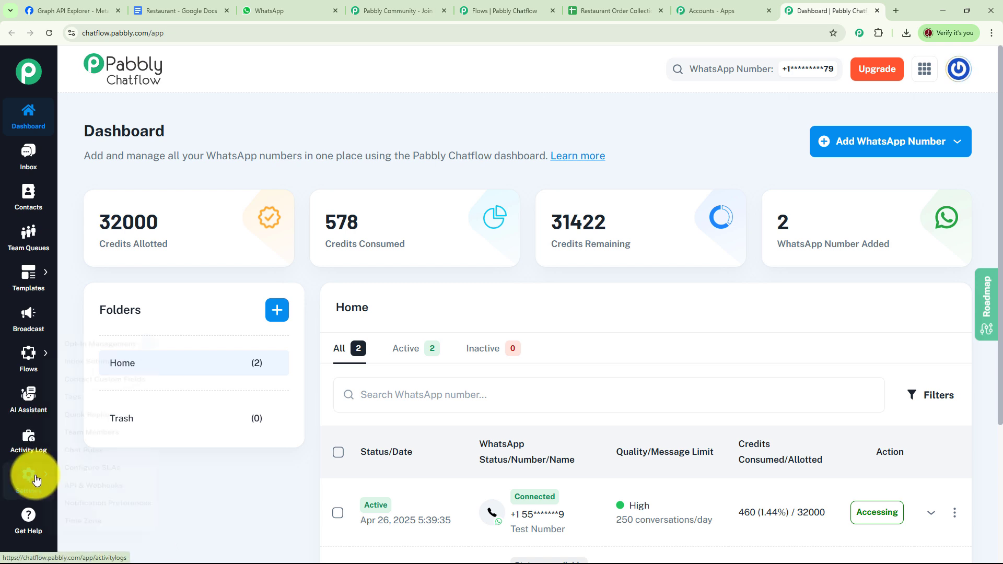
{"action": "mouse_move", "coordinate": [36, 483]}
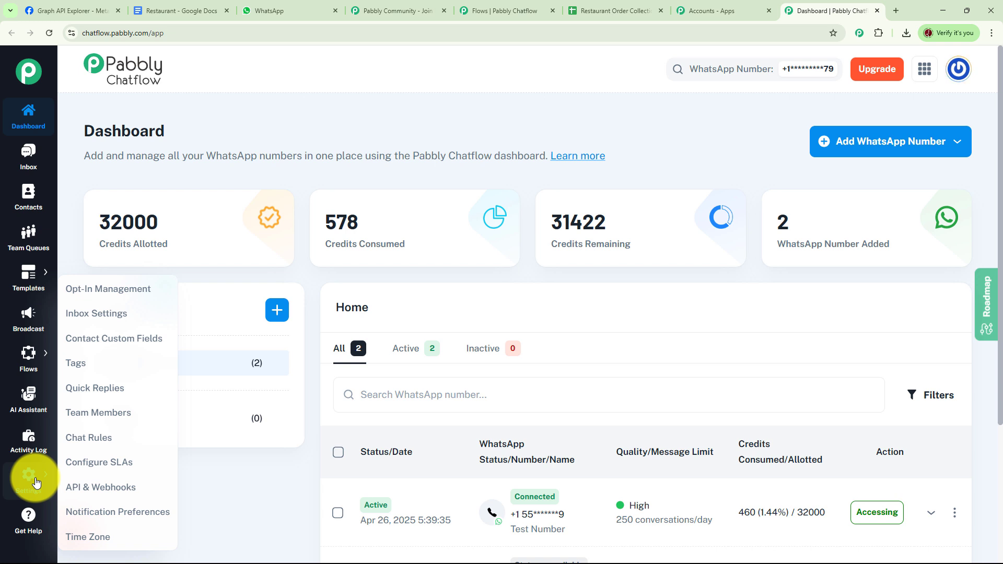
{"action": "left_click", "coordinate": [82, 347]}
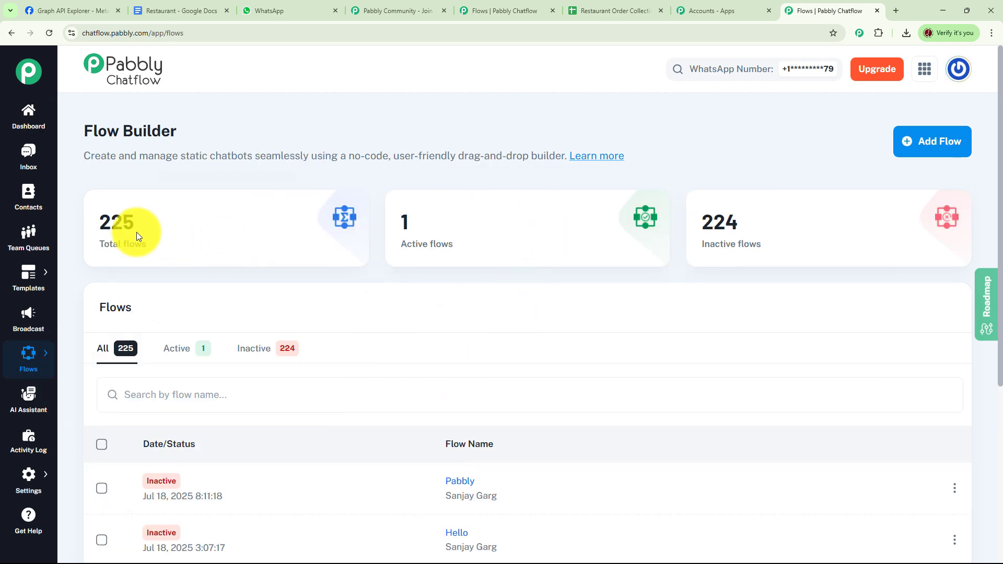
{"action": "mouse_move", "coordinate": [144, 249]}
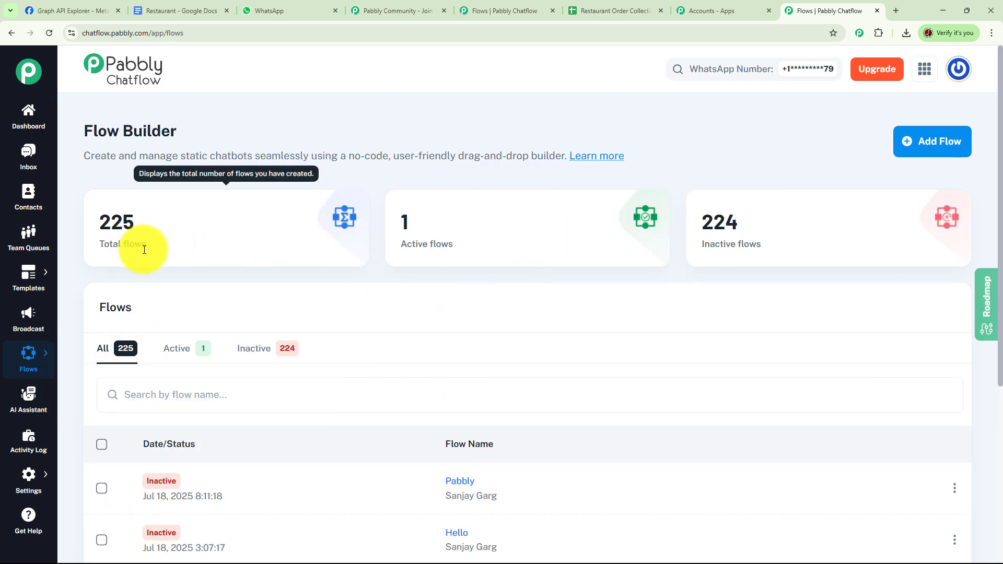
- Deactivate the existing active flow 'Automate Order Collection for Restaurants on WhatsApp'
{"action": "mouse_move", "coordinate": [746, 242]}
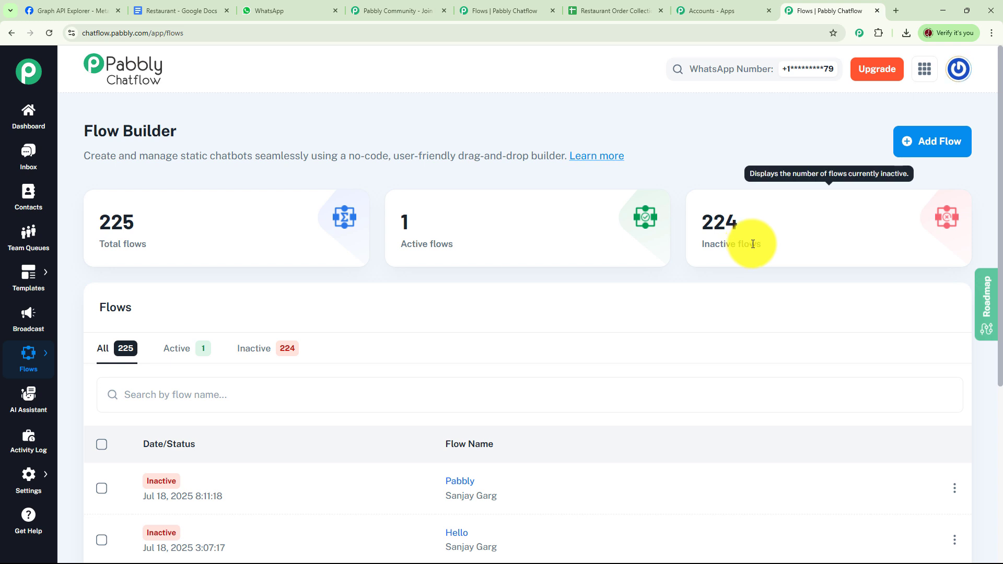
{"action": "mouse_move", "coordinate": [484, 239]}
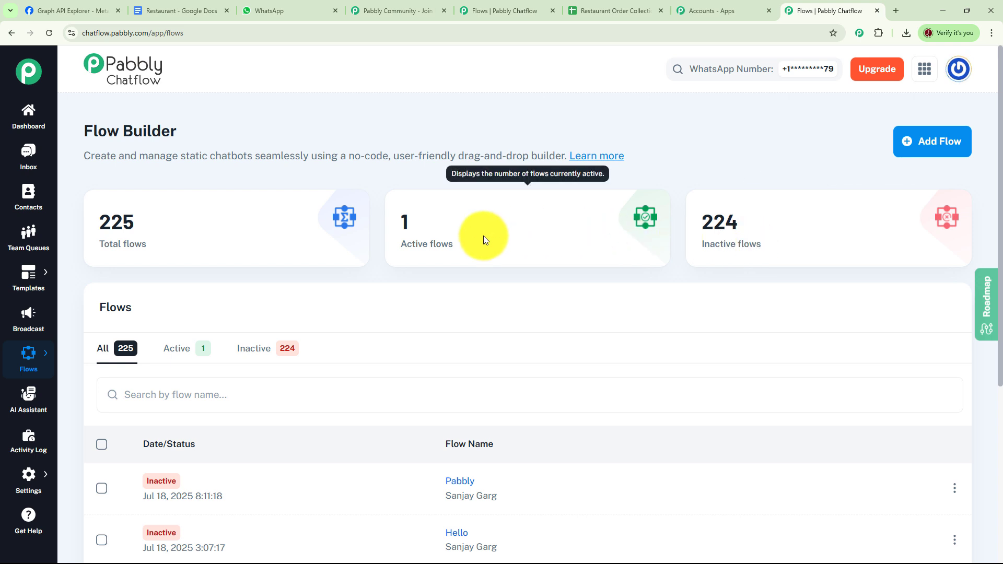
{"action": "scroll", "coordinate": [488, 243], "scroll_direction": "down", "scroll_amount": 5}
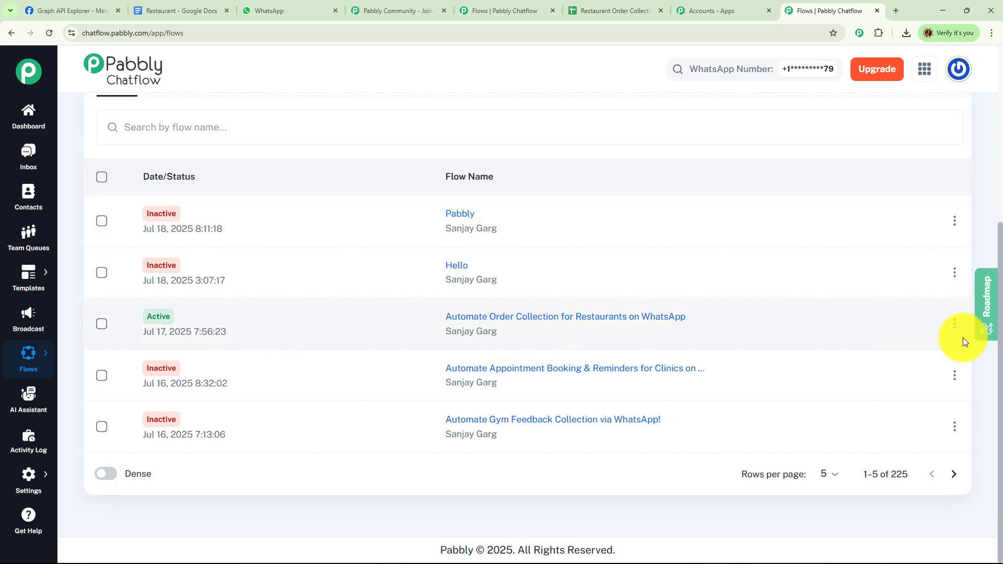
{"action": "left_click", "coordinate": [955, 323]}
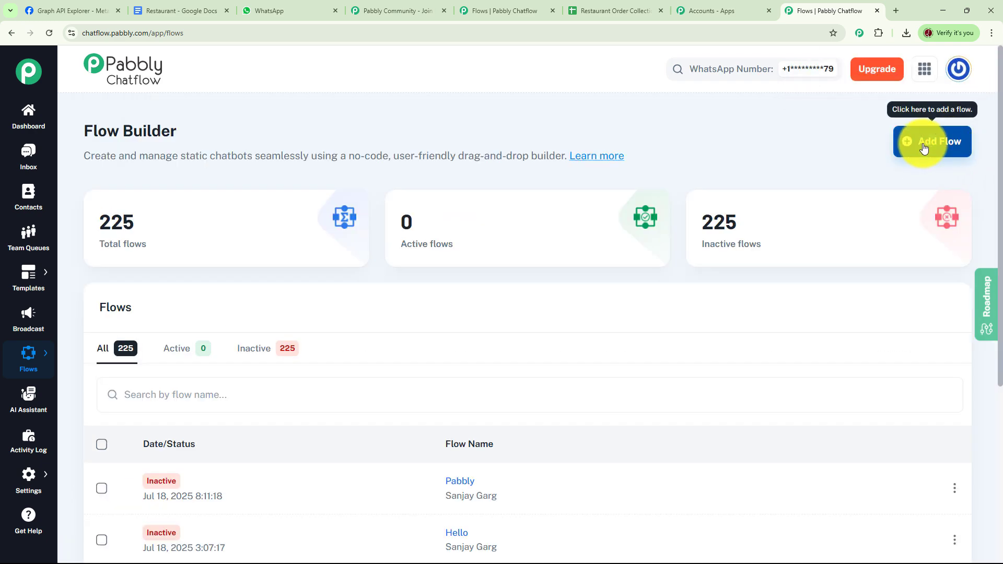
- Add a new flow and name it 'Order Collection for Restaurants'
{"action": "left_click", "coordinate": [941, 142]}
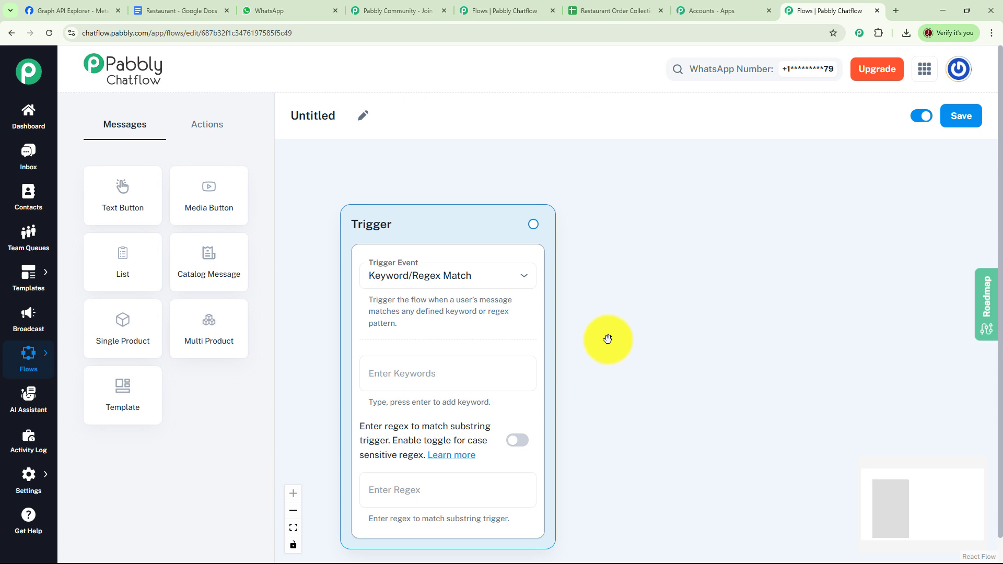
{"action": "left_click", "coordinate": [364, 118]}
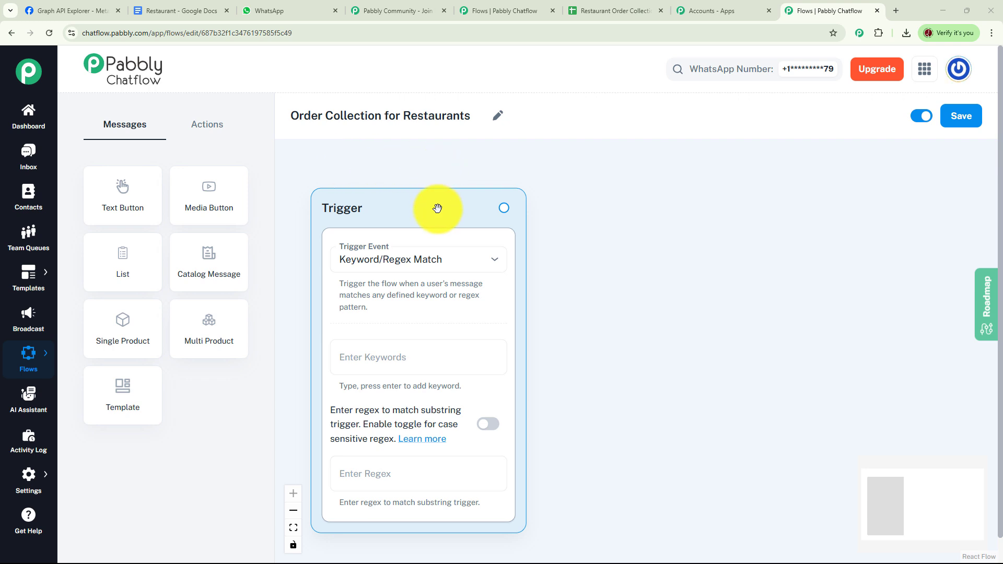
- Set the trigger's keywords to Order, Menu, Food and Place Order
{"action": "scroll", "coordinate": [437, 172], "scroll_direction": "down", "scroll_amount": 1}
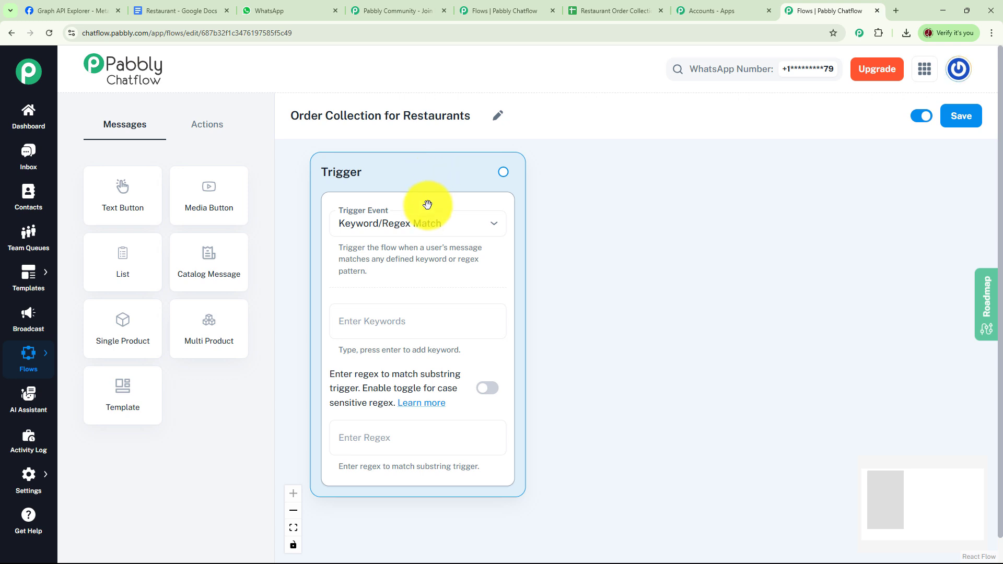
{"action": "left_click", "coordinate": [407, 322]}
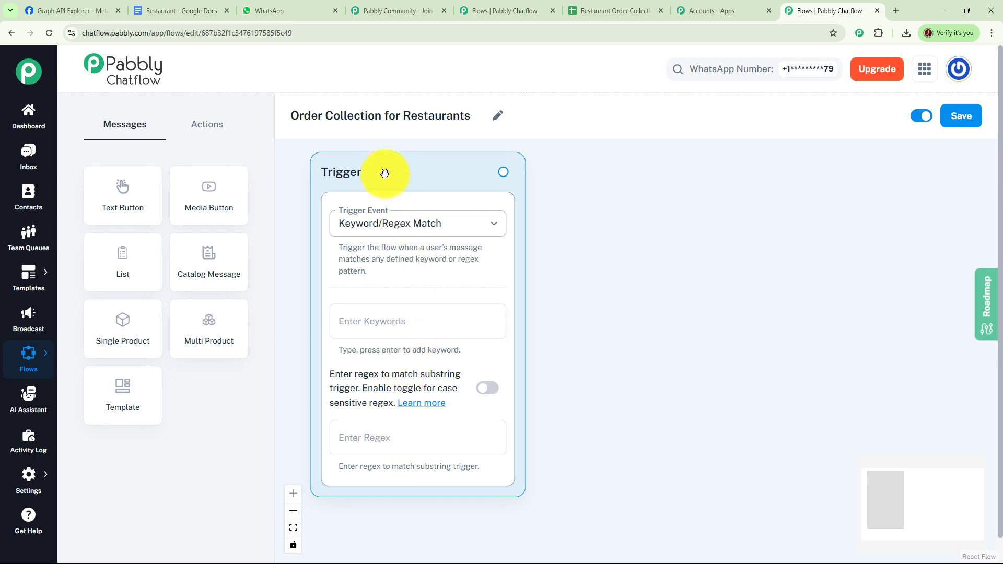
{"action": "left_click", "coordinate": [400, 320]}
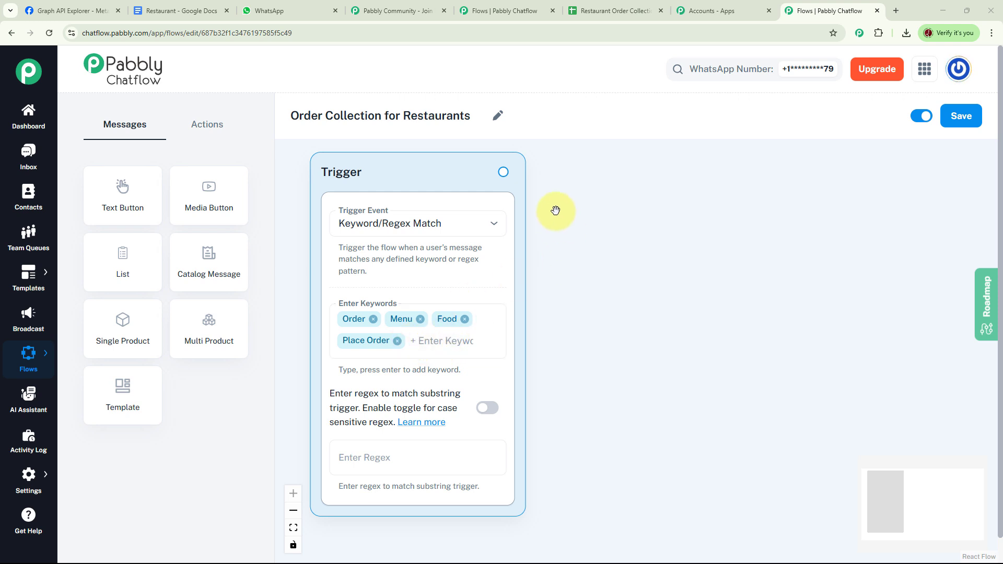
- Connect a Text Button message to the trigger with a Taste Bite Restaurant welcome and View Menu and Place Order buttons
{"action": "left_click_drag", "start_coordinate": [504, 172], "coordinate": [667, 177]}
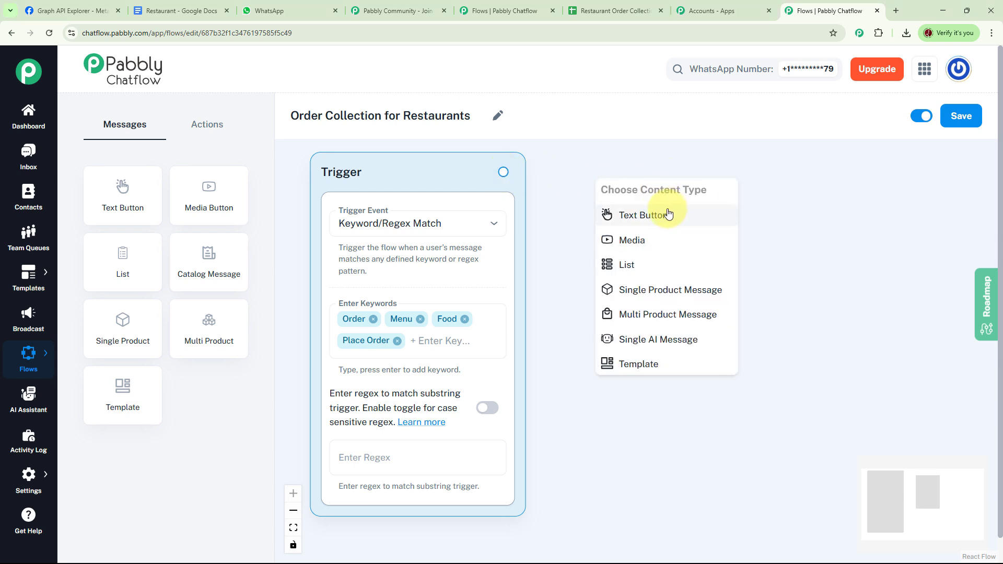
{"action": "left_click", "coordinate": [665, 212]}
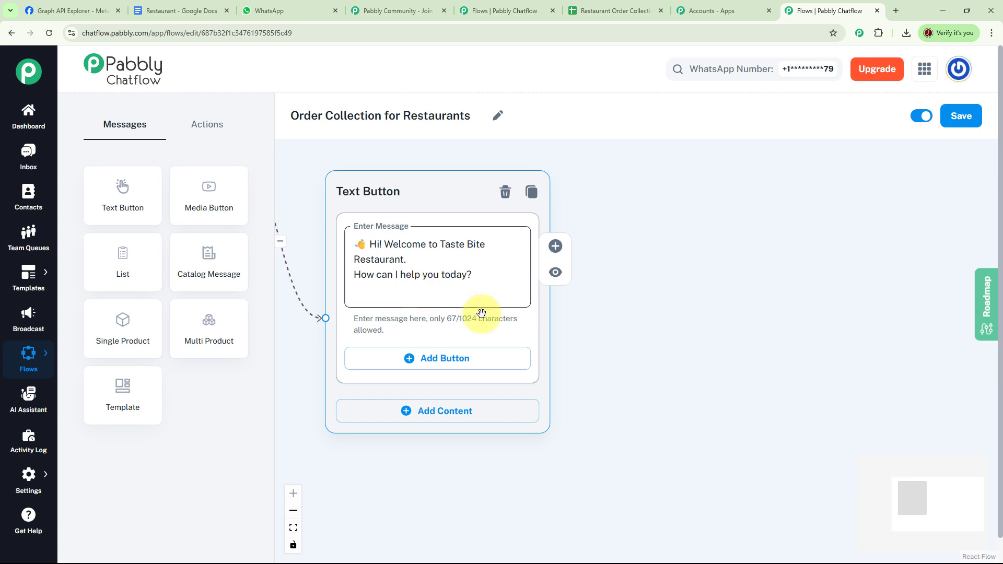
{"action": "left_click", "coordinate": [441, 358]}
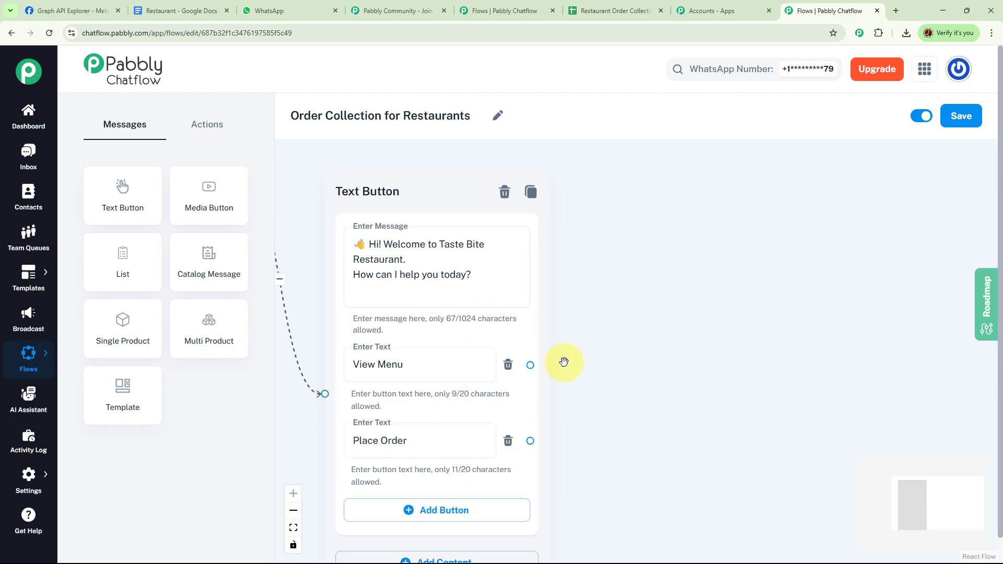
{"action": "left_click", "coordinate": [447, 380]}
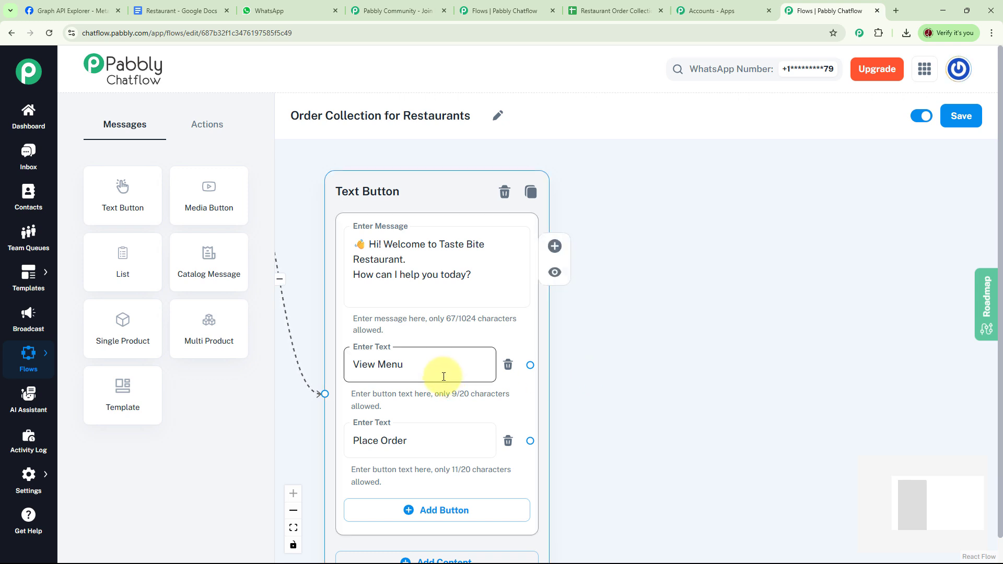
{"action": "left_click", "coordinate": [441, 439]}
{"action": "left_click_drag", "start_coordinate": [528, 410], "coordinate": [516, 369]}
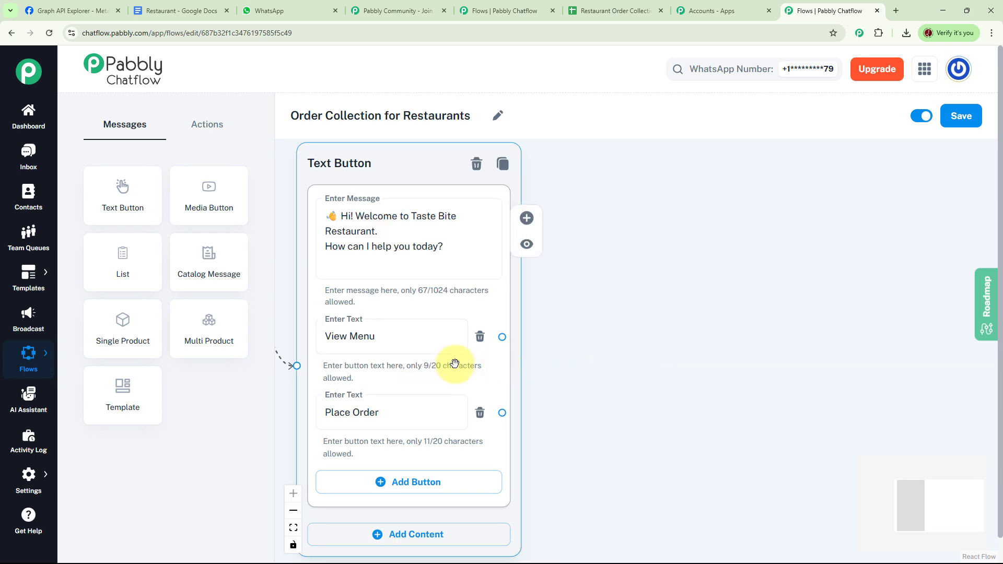
- Connect a List message to the View Menu button with header Menu and Starters, Main Course and Desserts sections
{"action": "left_click", "coordinate": [449, 349]}
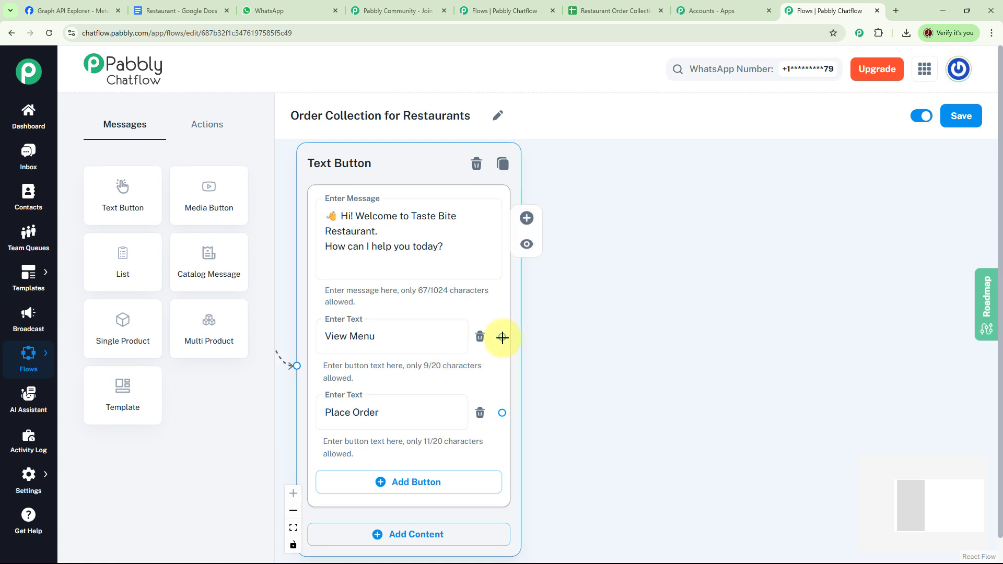
{"action": "left_click_drag", "start_coordinate": [502, 337], "coordinate": [602, 187]}
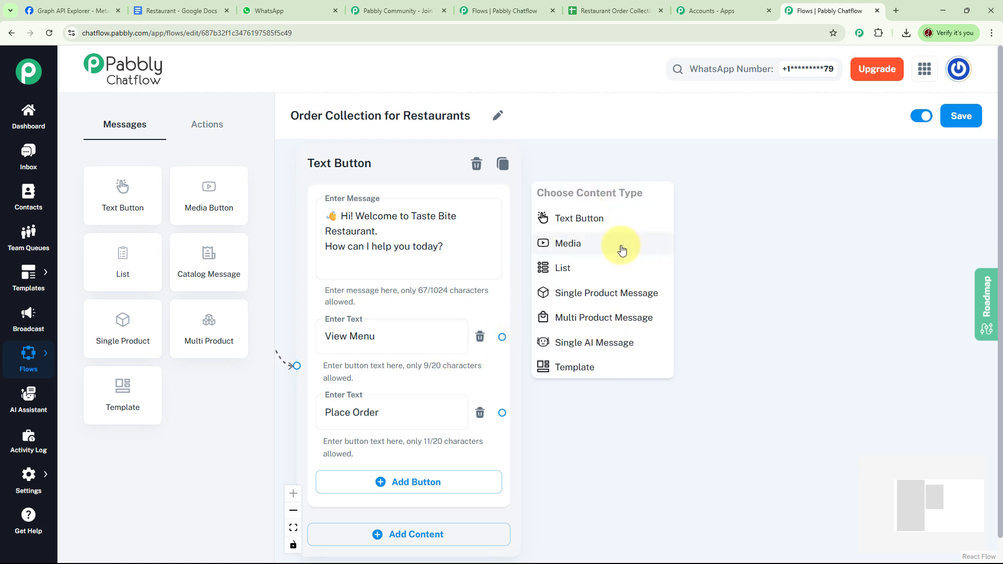
{"action": "left_click", "coordinate": [572, 273]}
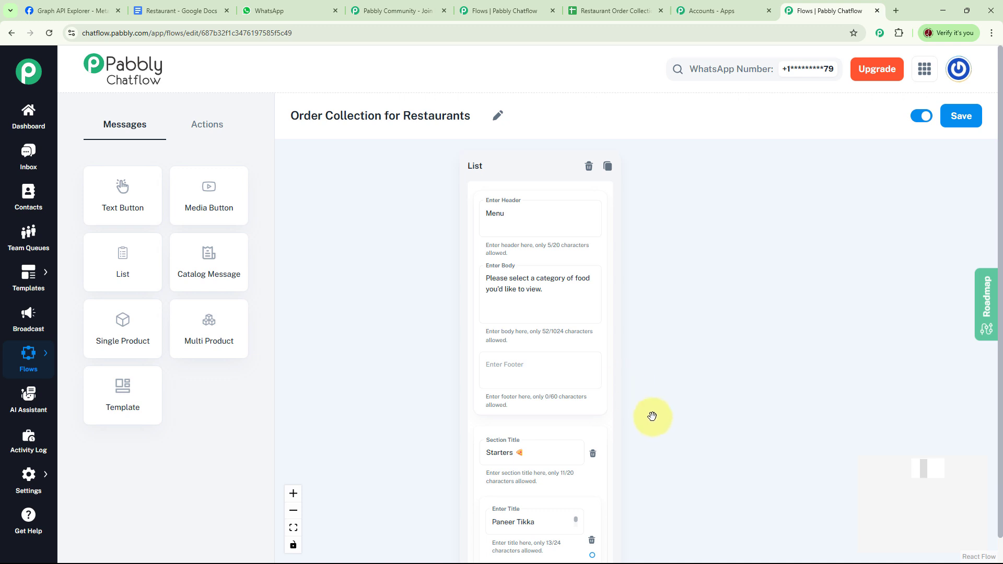
- Scroll through the list's sections and item titles to examine the menu content
{"action": "left_click_drag", "start_coordinate": [624, 419], "coordinate": [628, 253]}
{"action": "left_click", "coordinate": [530, 299]}
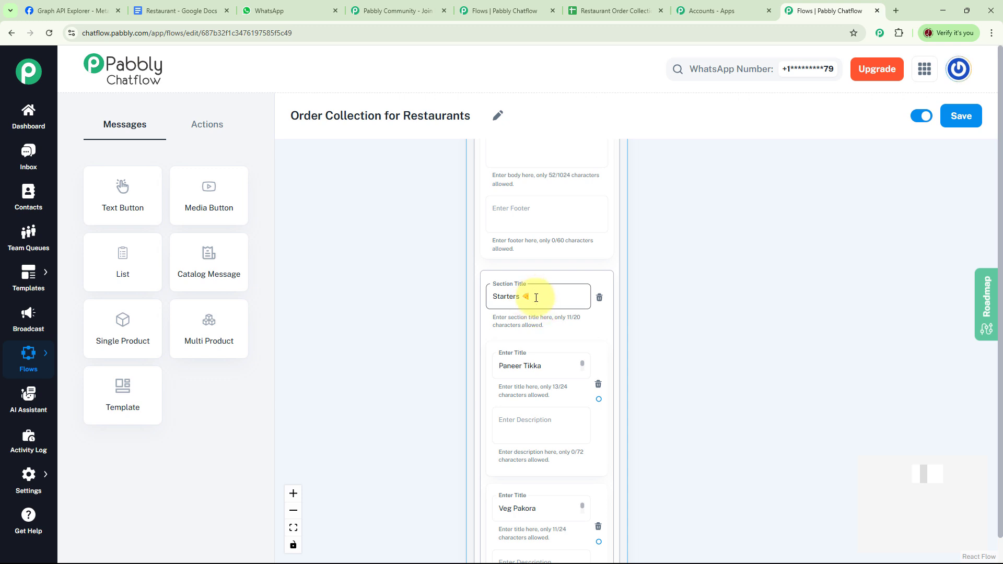
{"action": "left_click_drag", "start_coordinate": [625, 358], "coordinate": [629, 261]}
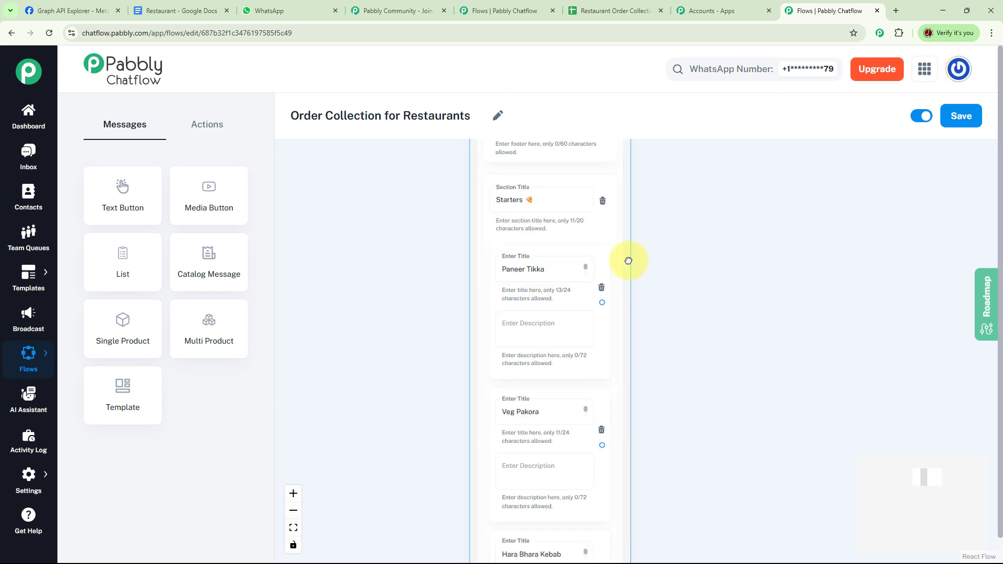
{"action": "left_click", "coordinate": [586, 268]}
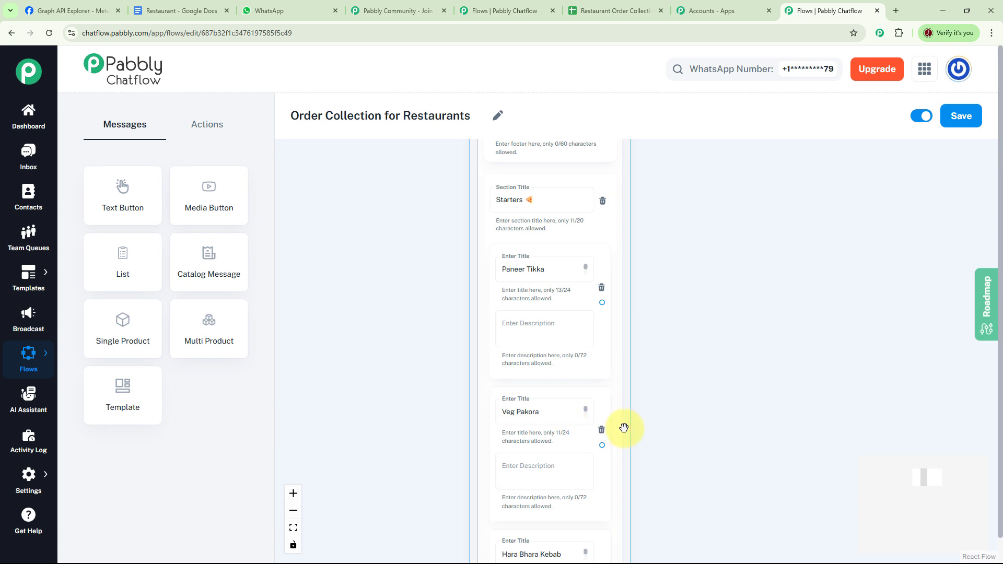
{"action": "left_click_drag", "start_coordinate": [629, 425], "coordinate": [638, 280]}
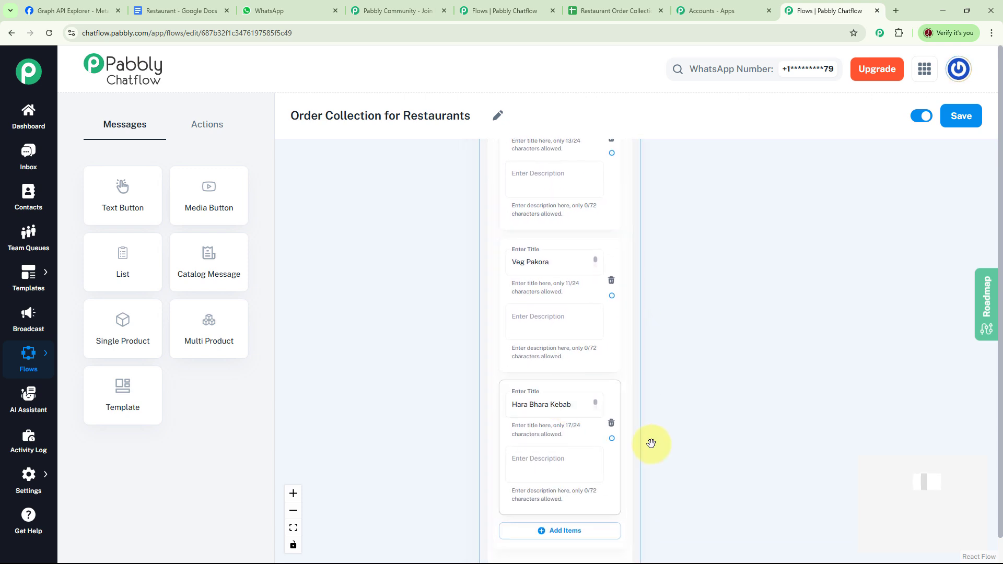
{"action": "left_click_drag", "start_coordinate": [636, 441], "coordinate": [618, 151]}
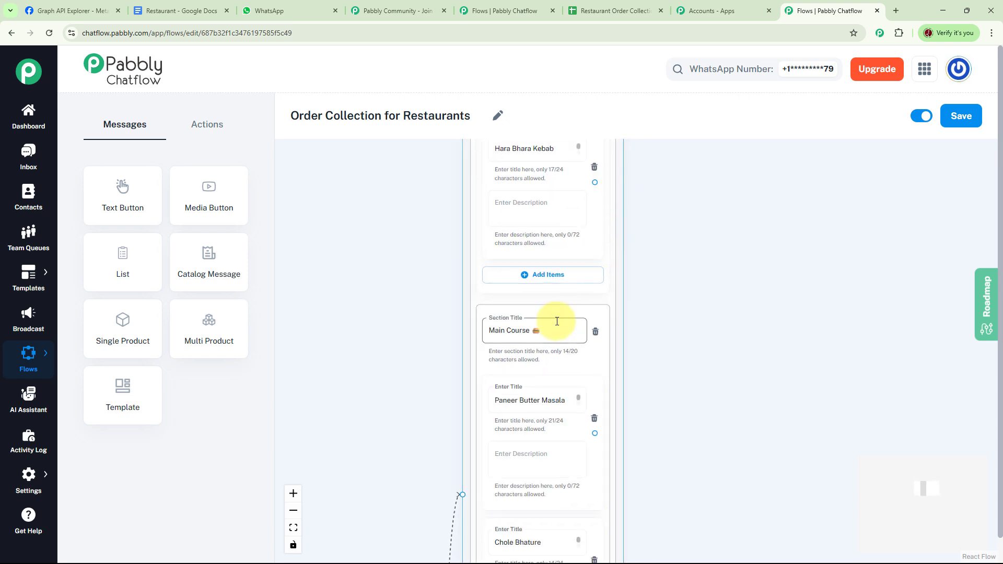
{"action": "left_click_drag", "start_coordinate": [620, 403], "coordinate": [623, 296]}
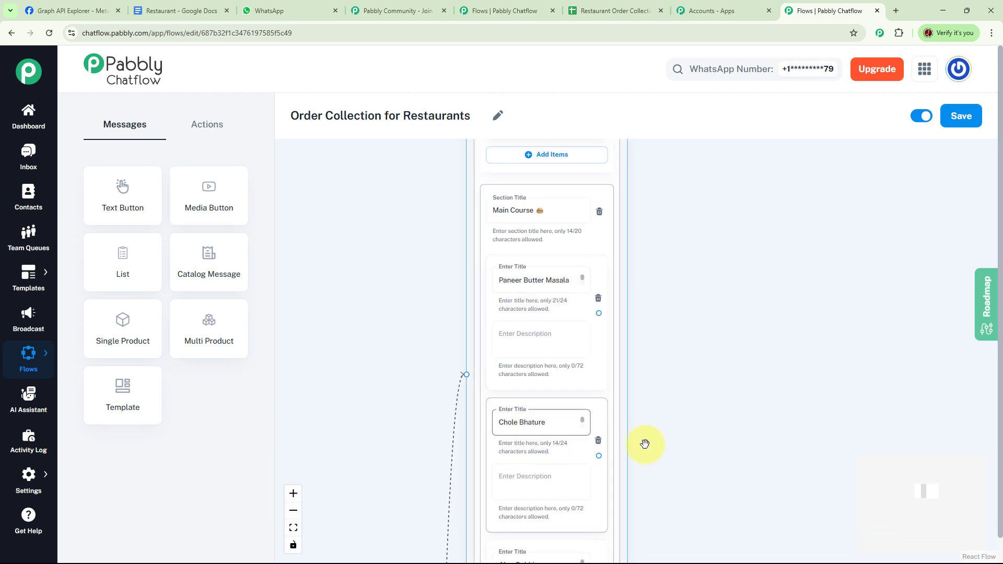
{"action": "left_click_drag", "start_coordinate": [632, 452], "coordinate": [627, 320]}
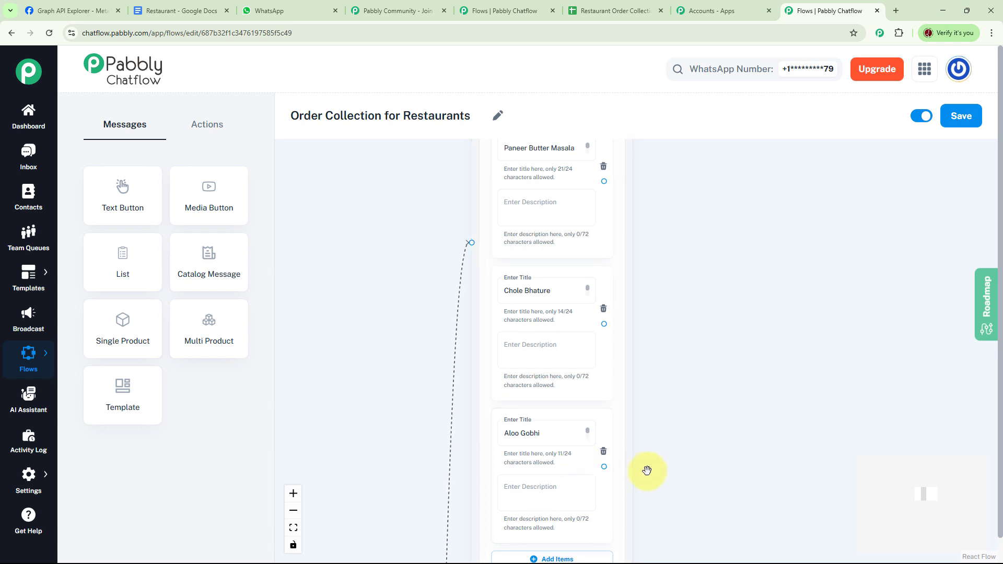
{"action": "left_click_drag", "start_coordinate": [632, 464], "coordinate": [622, 253]}
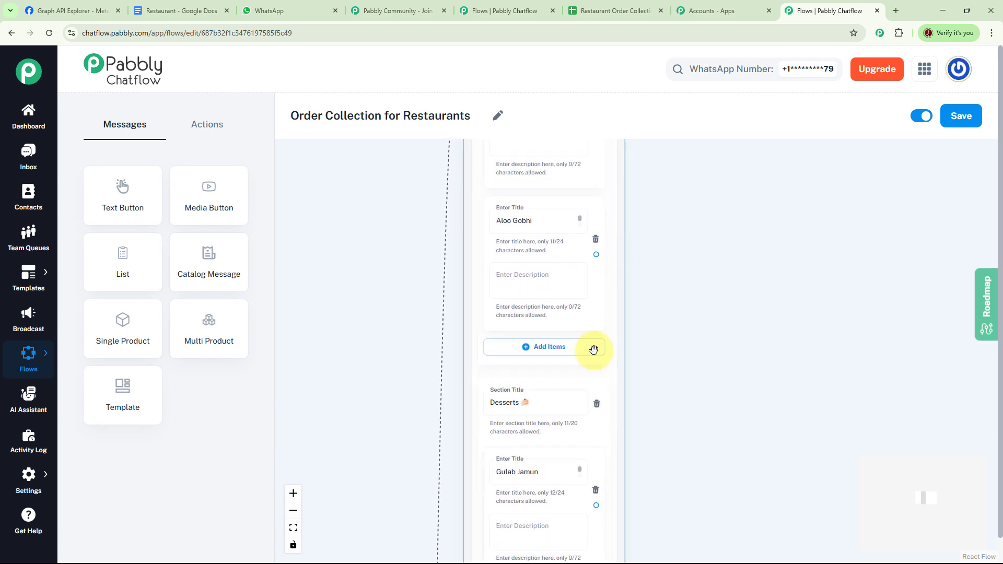
{"action": "left_click_drag", "start_coordinate": [622, 439], "coordinate": [633, 323]}
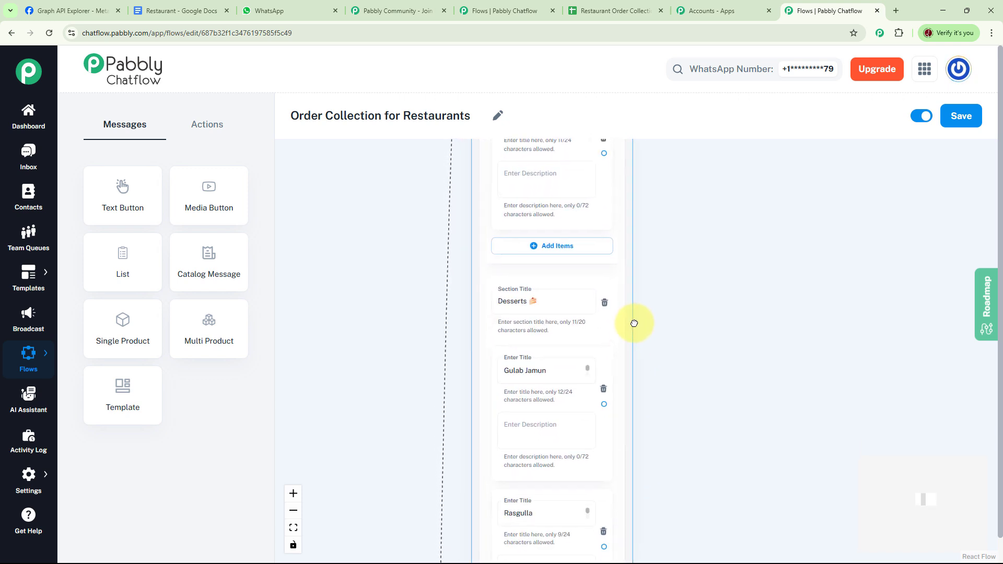
{"action": "left_click_drag", "start_coordinate": [634, 439], "coordinate": [635, 288]}
{"action": "left_click_drag", "start_coordinate": [635, 489], "coordinate": [638, 412]}
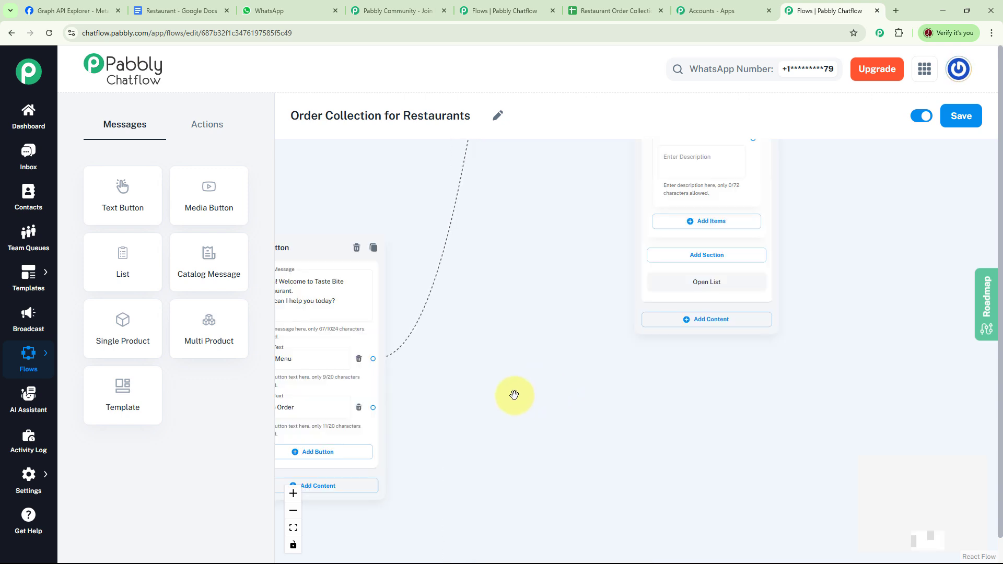
- Duplicate the Menu list node and place the copy beside the original
{"action": "left_click_drag", "start_coordinate": [512, 395], "coordinate": [653, 401]}
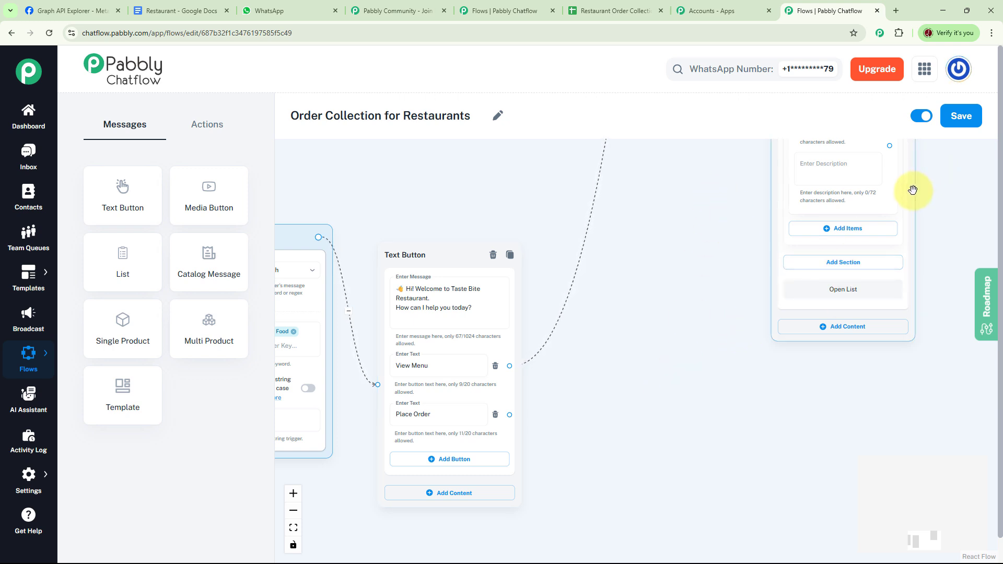
{"action": "left_click_drag", "start_coordinate": [903, 225], "coordinate": [797, 408]}
{"action": "left_click_drag", "start_coordinate": [803, 161], "coordinate": [790, 291]}
{"action": "left_click_drag", "start_coordinate": [787, 165], "coordinate": [774, 377]}
{"action": "left_click_drag", "start_coordinate": [771, 211], "coordinate": [777, 392]}
{"action": "left_click_drag", "start_coordinate": [781, 229], "coordinate": [785, 395]}
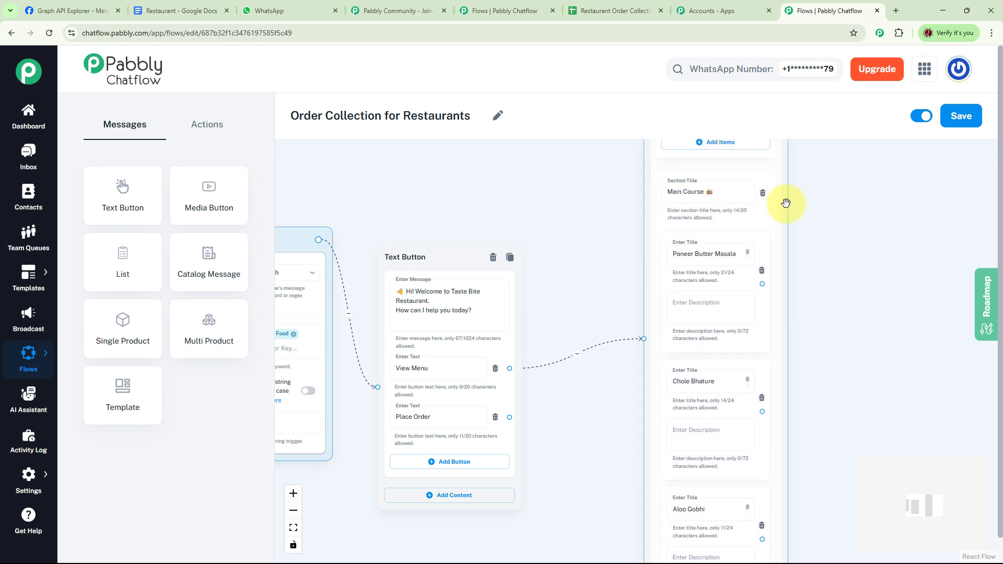
{"action": "left_click_drag", "start_coordinate": [786, 203], "coordinate": [805, 293]}
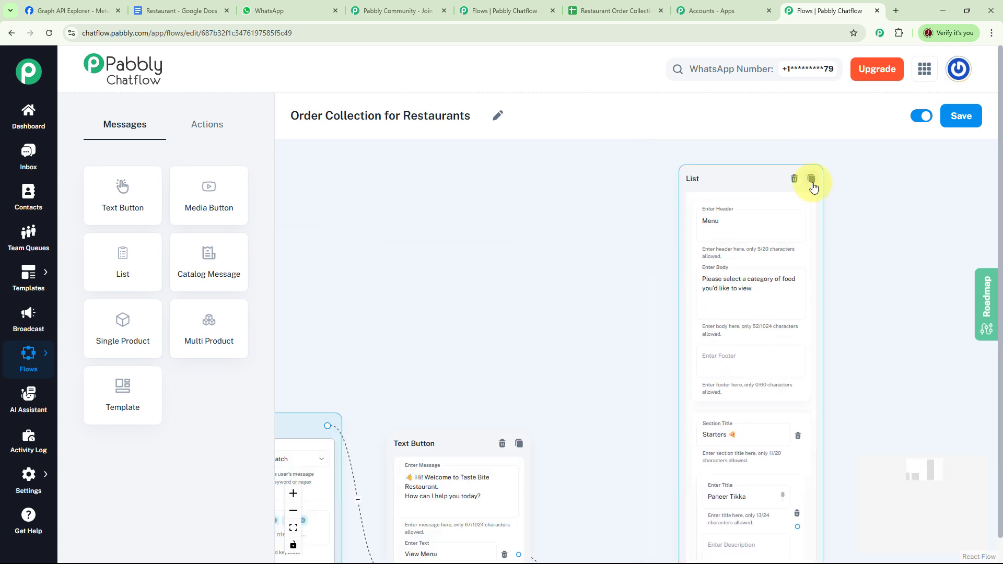
{"action": "left_click", "coordinate": [811, 180]}
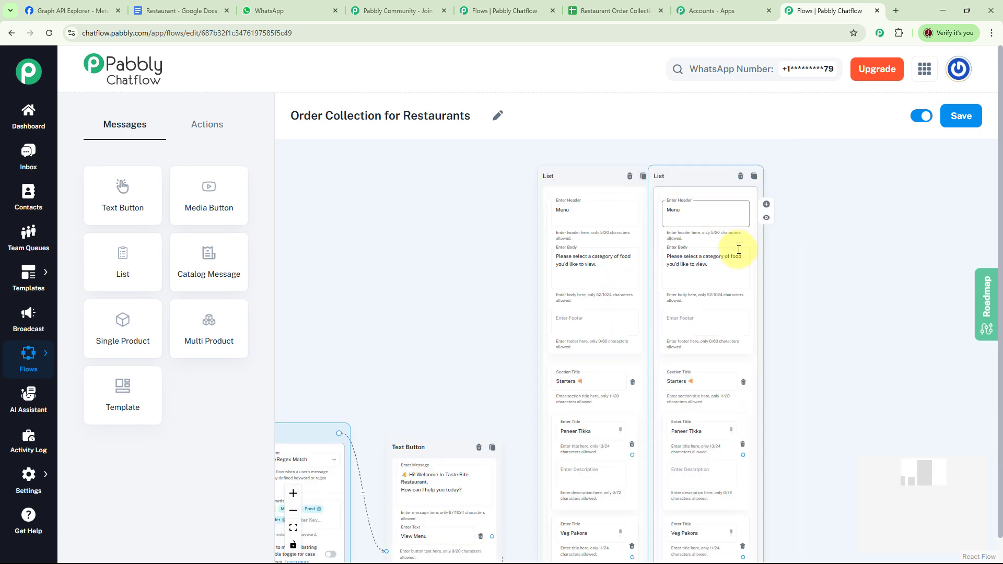
{"action": "left_click_drag", "start_coordinate": [710, 176], "coordinate": [746, 182]}
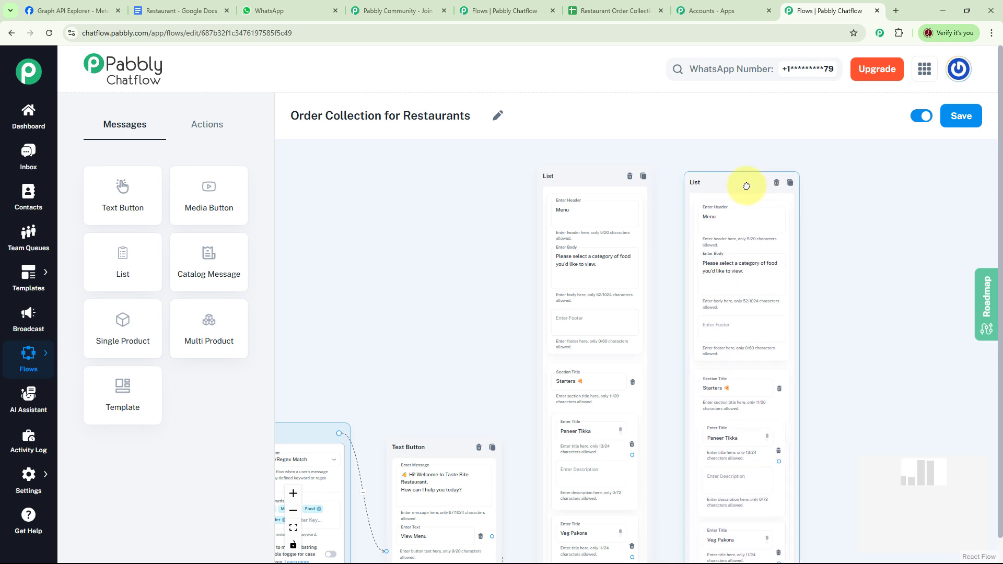
- Set the copied list's header to Order and its body to 'Please select a category of food you'd like to order.'
{"action": "left_click", "coordinate": [752, 225]}
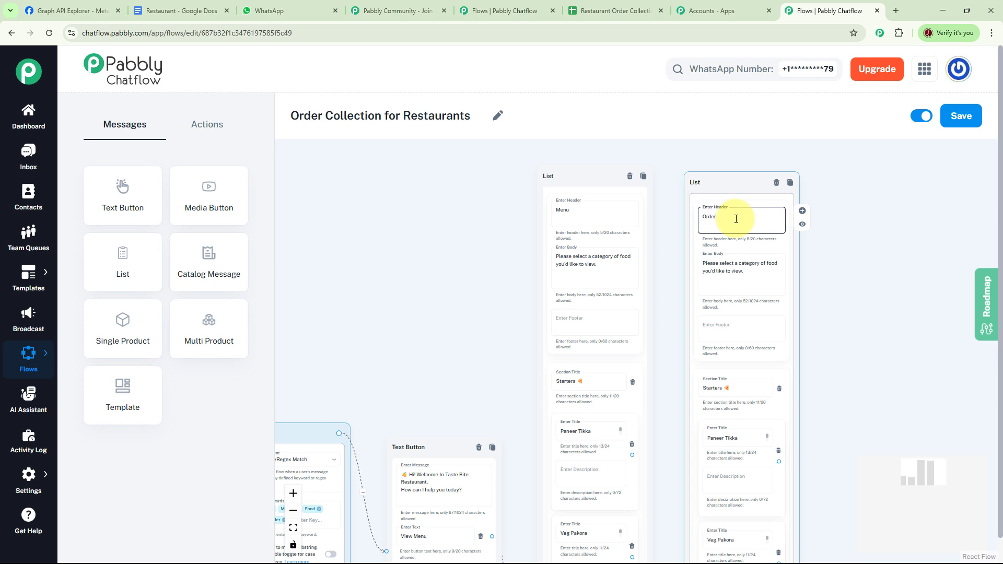
{"action": "scroll", "coordinate": [769, 281], "scroll_direction": "up", "scroll_amount": 3}
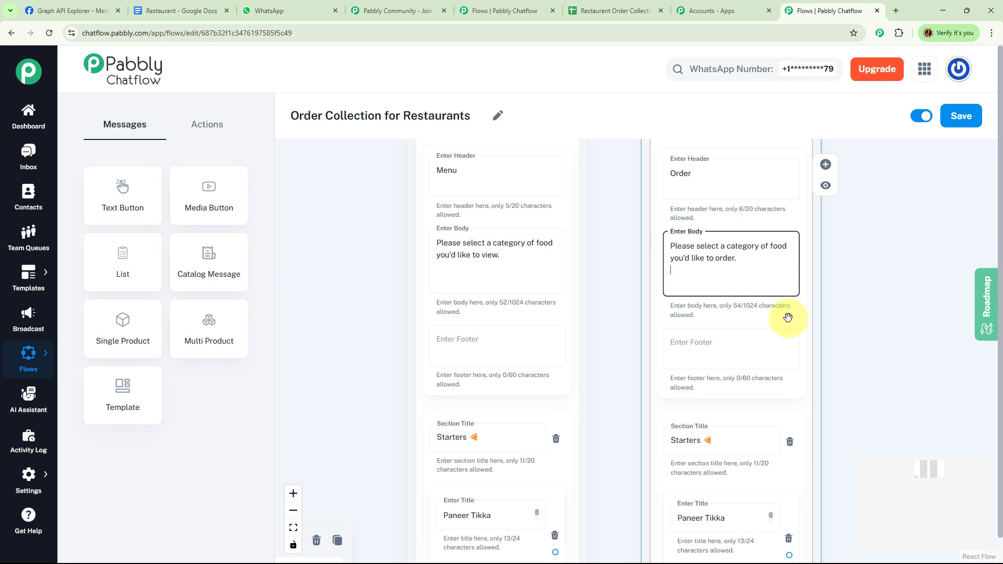
{"action": "scroll", "coordinate": [851, 347], "scroll_direction": "down", "scroll_amount": 5}
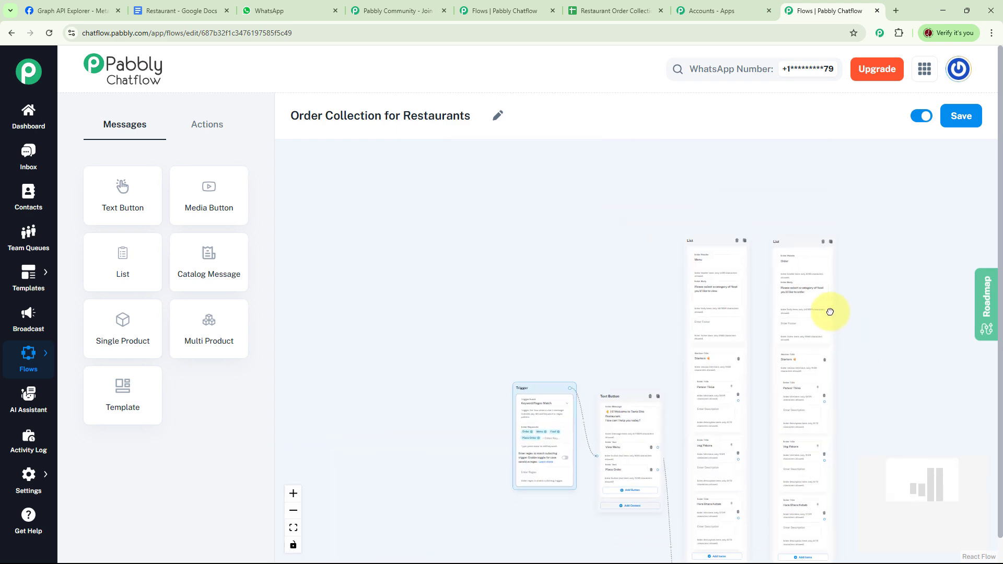
{"action": "left_click_drag", "start_coordinate": [830, 312], "coordinate": [747, 217]}
{"action": "left_click_drag", "start_coordinate": [544, 441], "coordinate": [437, 429]}
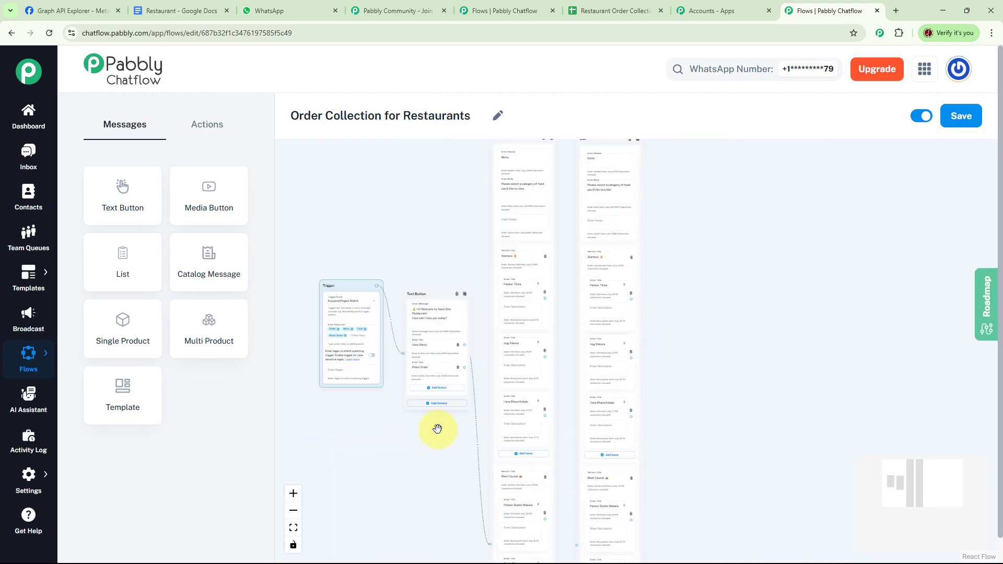
- Connect the Place Order button to the copied Order list
{"action": "scroll", "coordinate": [444, 426], "scroll_direction": "up", "scroll_amount": 5}
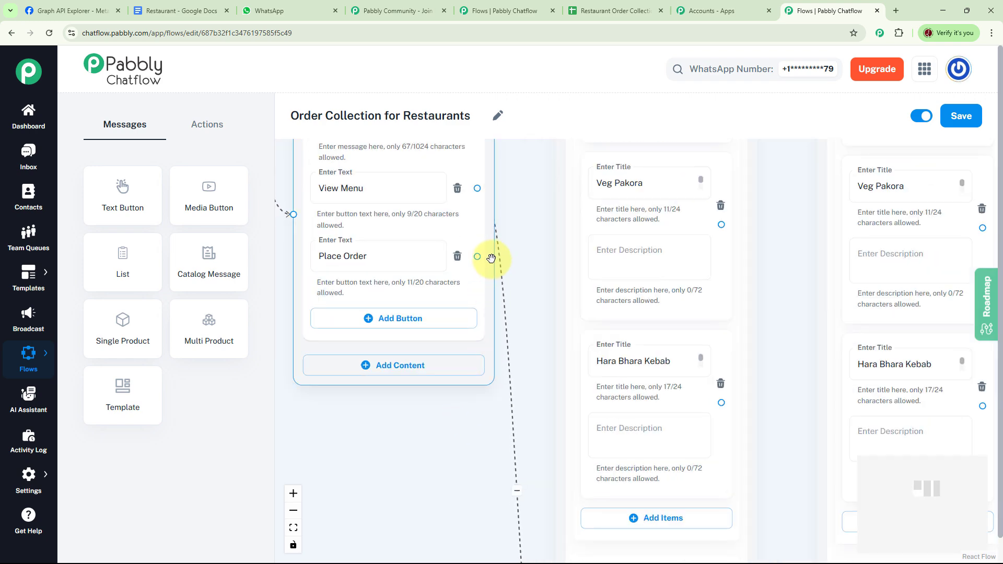
{"action": "left_click_drag", "start_coordinate": [477, 257], "coordinate": [817, 373]}
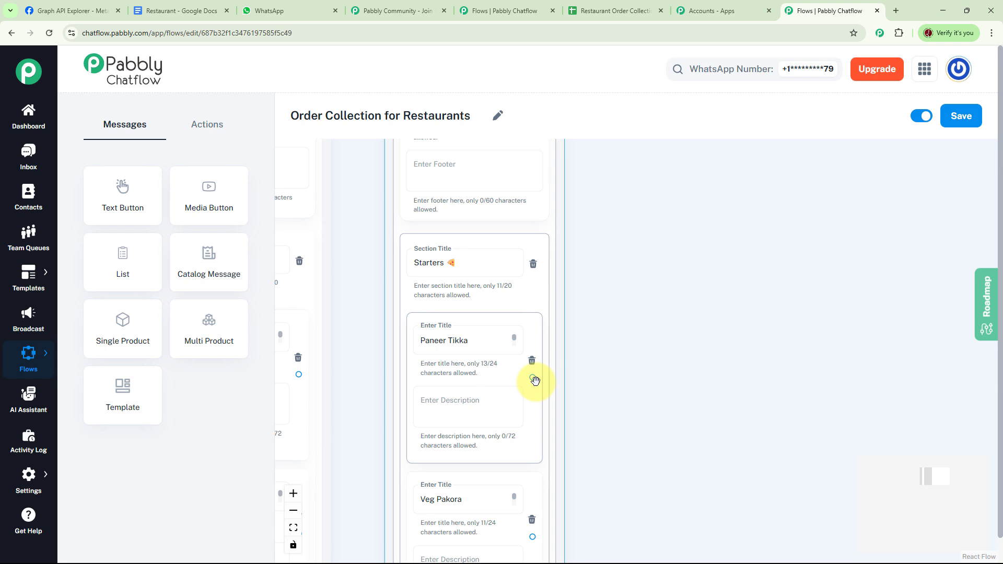
- Add an Ask Question node and link the Order list's Paneer Tikka item to it
{"action": "left_click", "coordinate": [207, 125]}
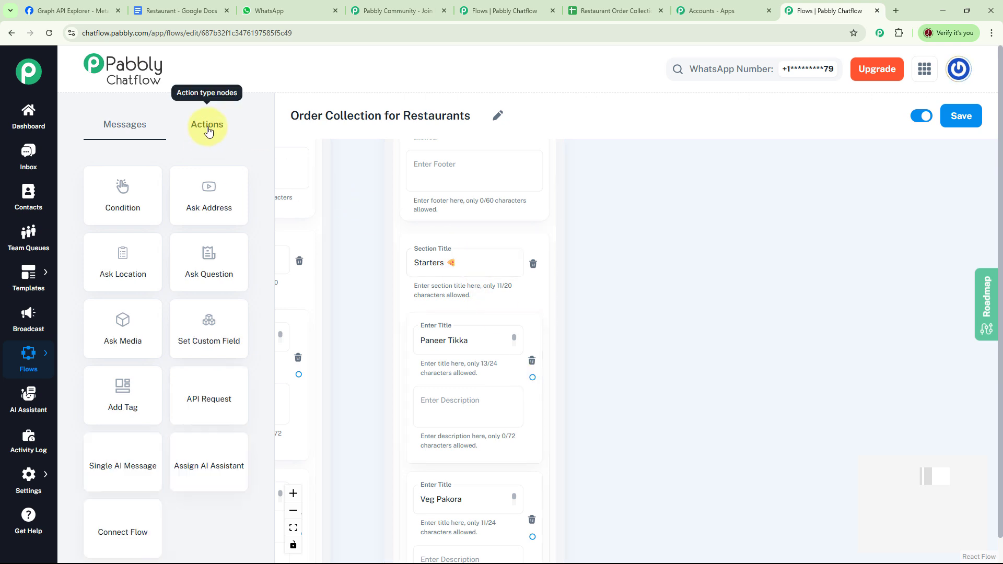
{"action": "left_click_drag", "start_coordinate": [219, 265], "coordinate": [753, 183]}
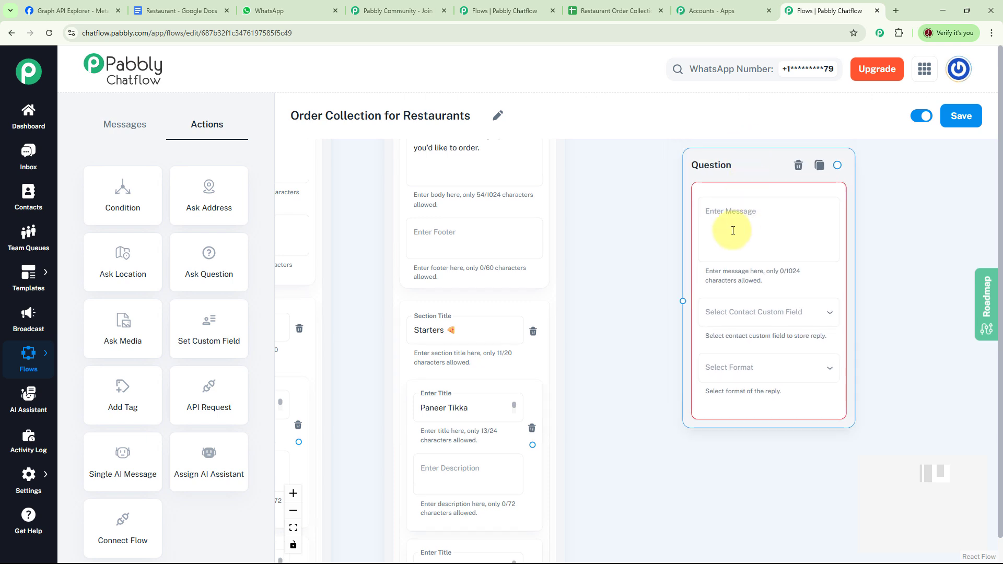
{"action": "left_click", "coordinate": [591, 339]}
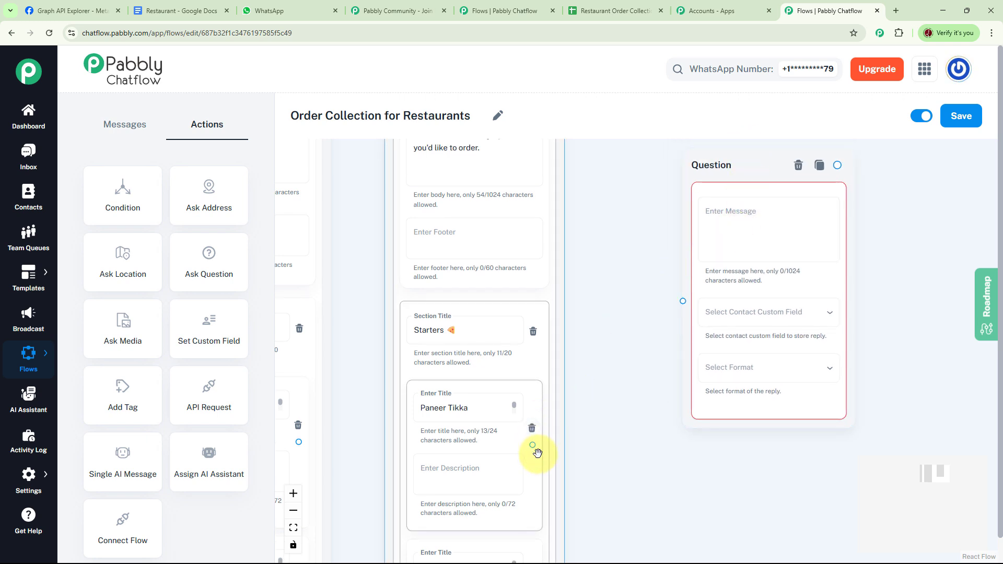
{"action": "left_click_drag", "start_coordinate": [534, 447], "coordinate": [618, 303]}
- Set the question to 'Can I have your Name?', saving the reply in CustomerName with format Any
{"action": "left_click", "coordinate": [688, 233]}
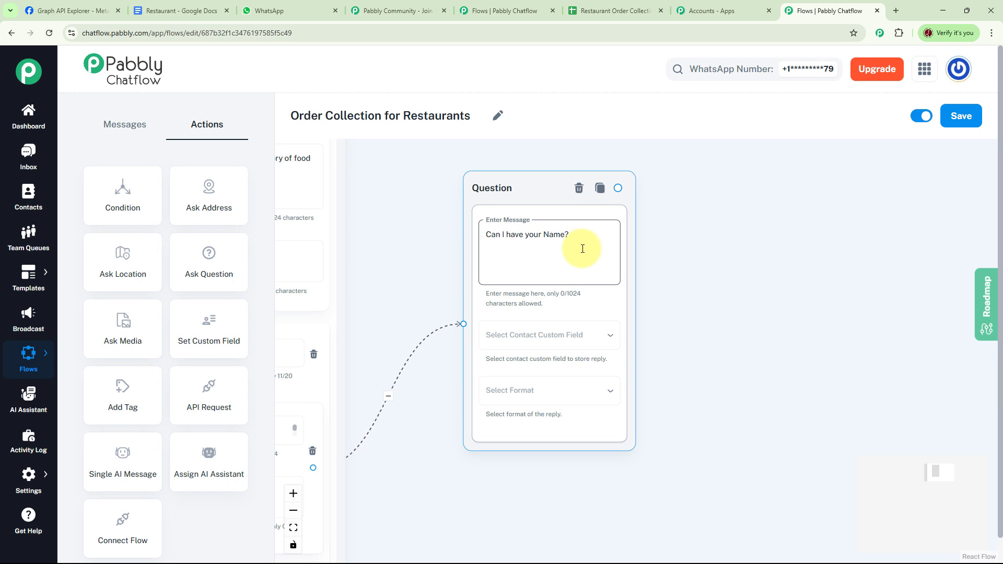
{"action": "left_click", "coordinate": [594, 336]}
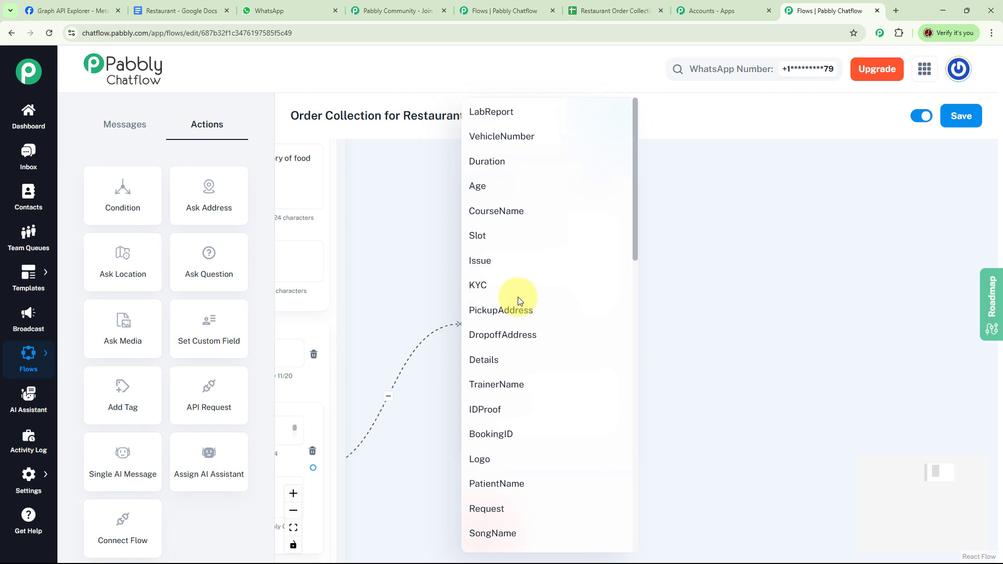
{"action": "key", "text": "c"}
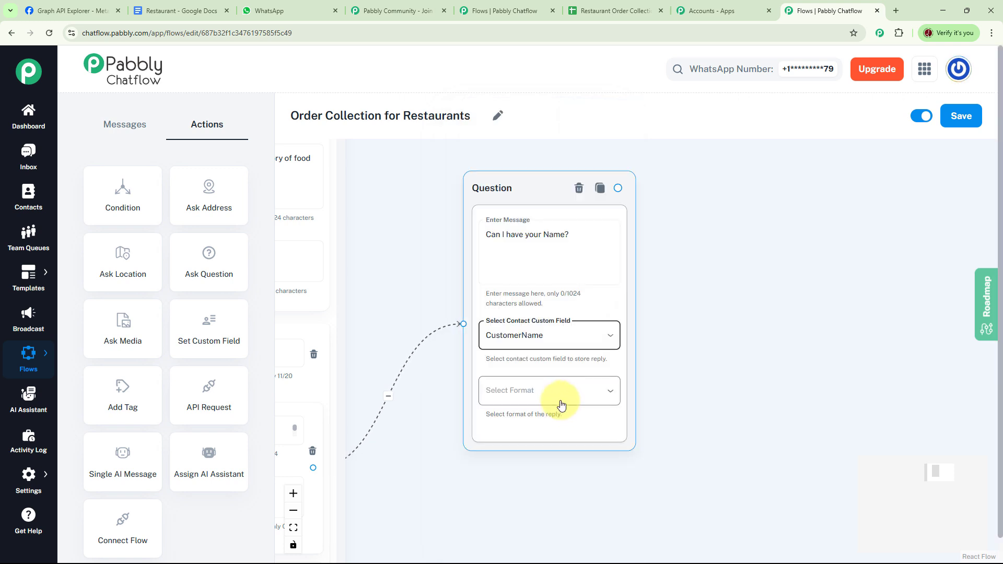
{"action": "left_click", "coordinate": [560, 398]}
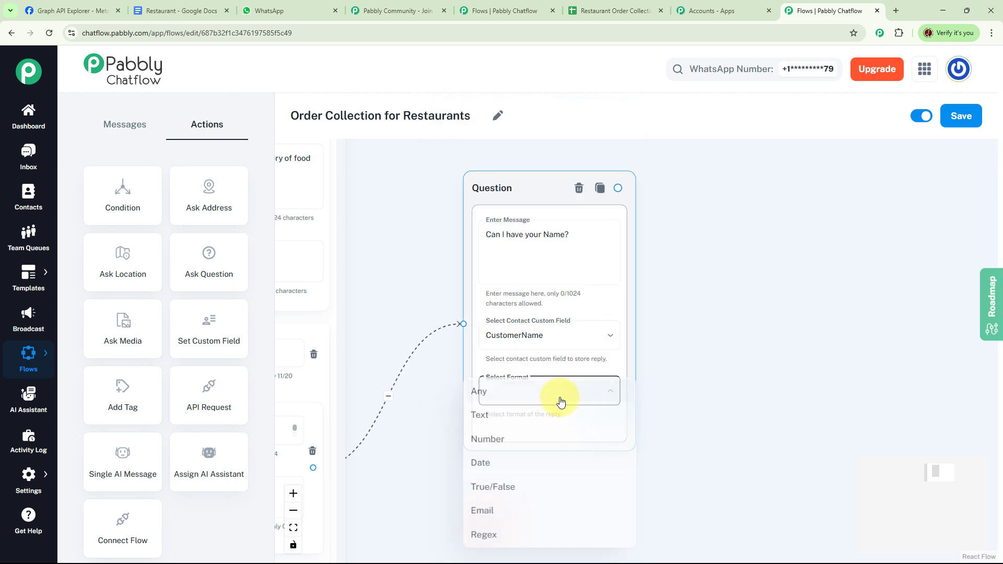
{"action": "left_click", "coordinate": [478, 391]}
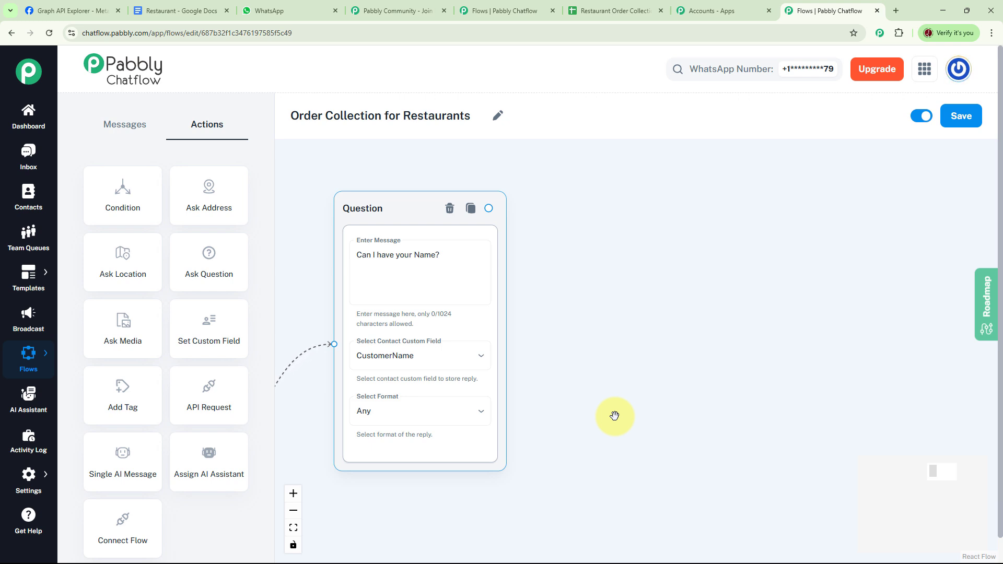
- Add a second Ask Question node and connect the name question to it
{"action": "left_click_drag", "start_coordinate": [208, 269], "coordinate": [695, 253]}
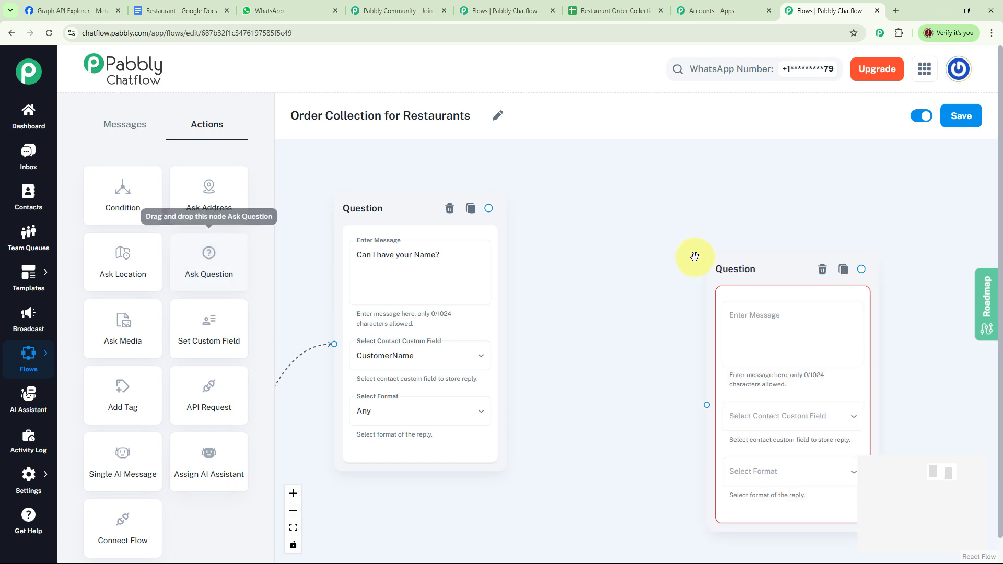
{"action": "left_click_drag", "start_coordinate": [544, 269], "coordinate": [626, 338]}
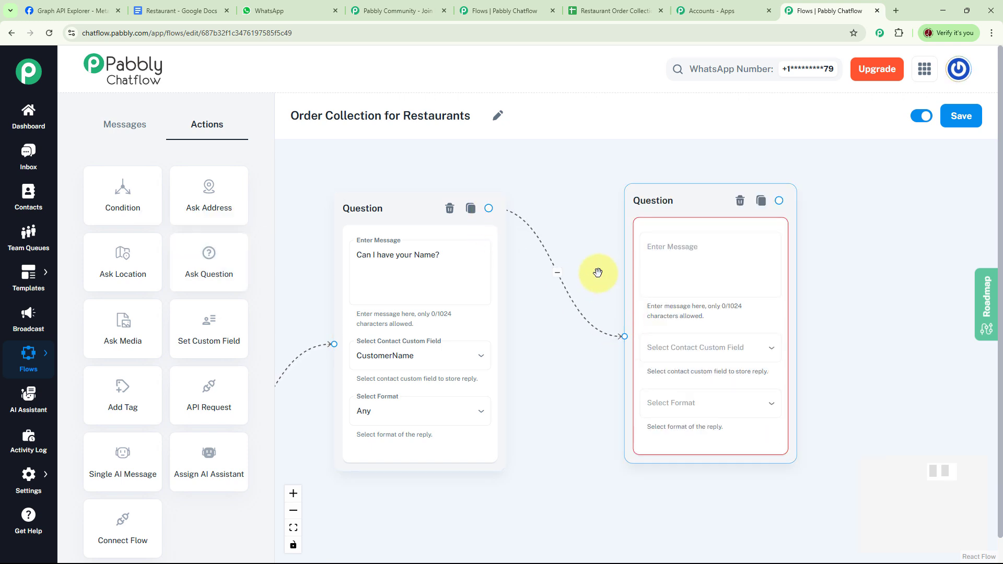
{"action": "left_click_drag", "start_coordinate": [599, 273], "coordinate": [511, 271]}
- Set the second question to 'Also please share your Address.', saving the reply in Address with format Any
{"action": "left_click", "coordinate": [573, 258]}
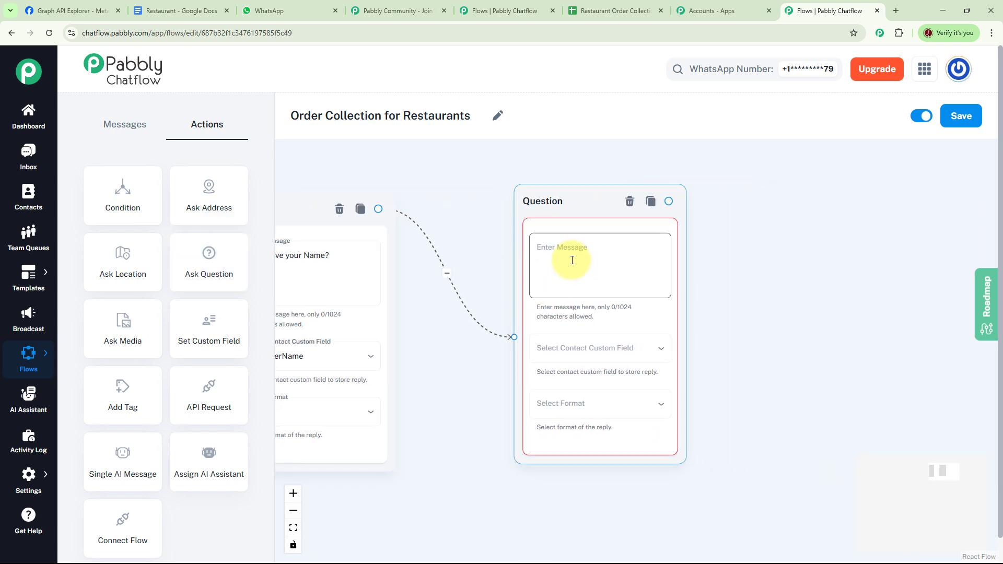
{"action": "type", "text": "Also please share your Address."}
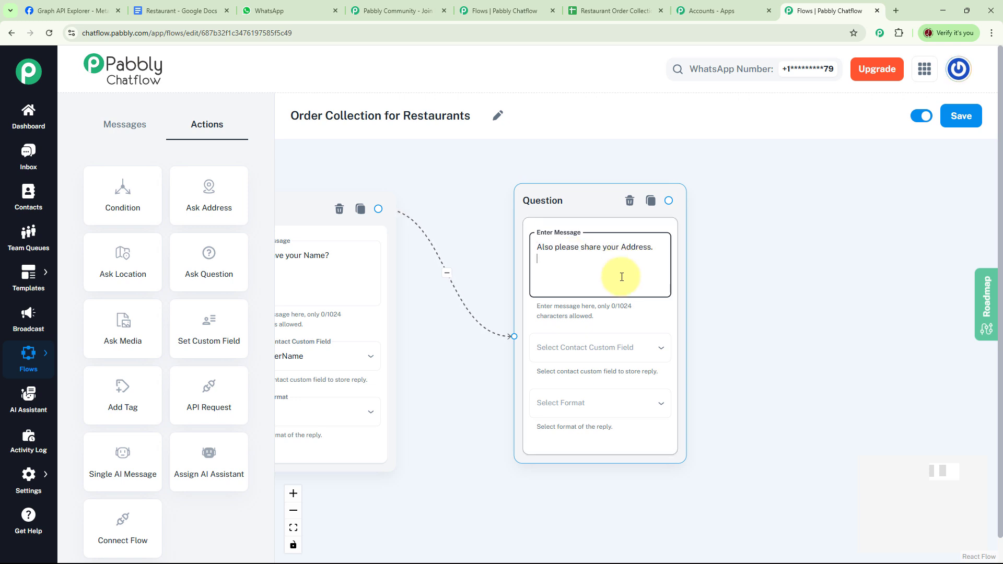
{"action": "left_click_drag", "start_coordinate": [756, 322], "coordinate": [708, 321]}
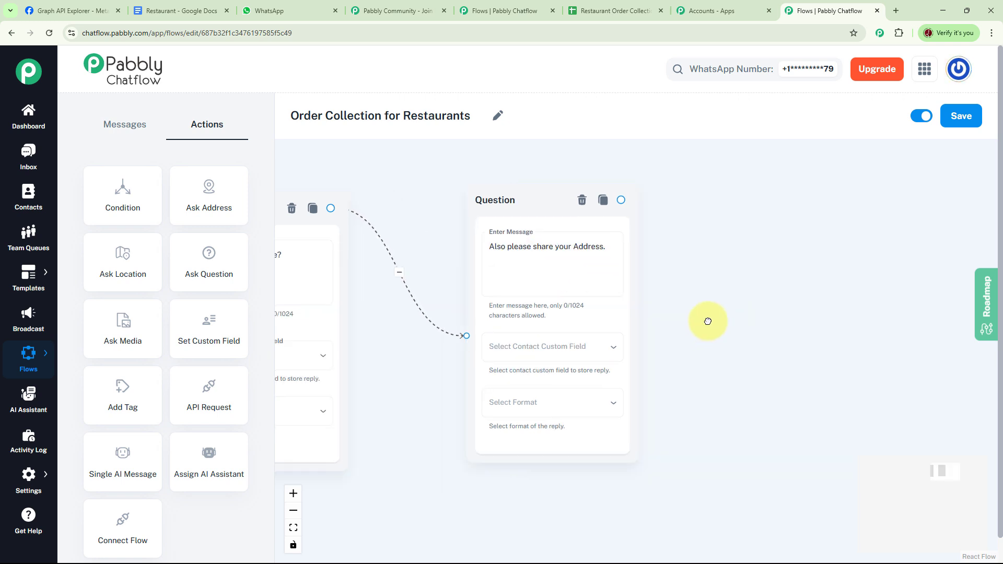
{"action": "left_click", "coordinate": [571, 295]}
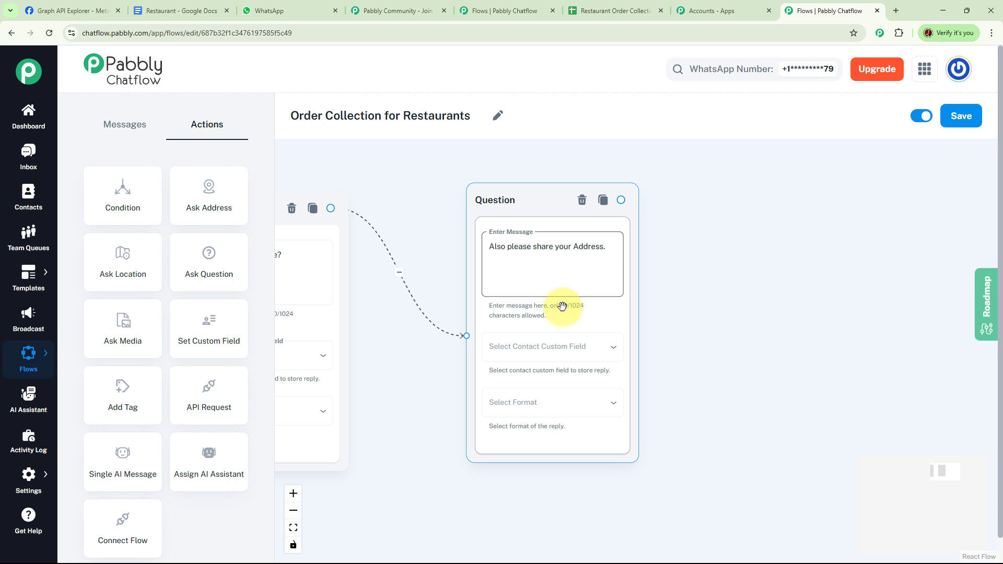
{"action": "left_click", "coordinate": [560, 355]}
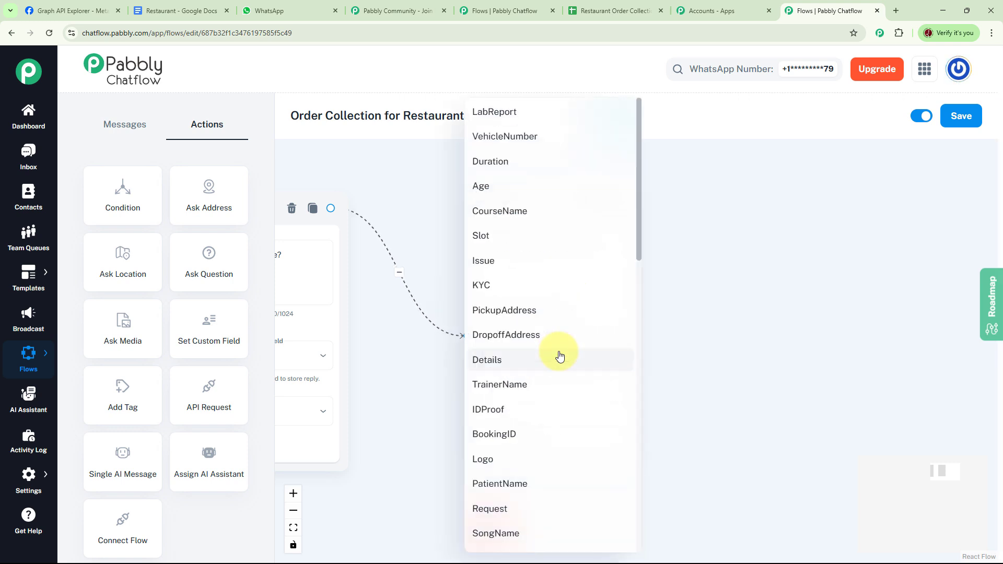
{"action": "scroll", "coordinate": [538, 344], "scroll_direction": "down", "scroll_amount": 10}
{"action": "left_click", "coordinate": [519, 329]}
{"action": "left_click", "coordinate": [578, 393]}
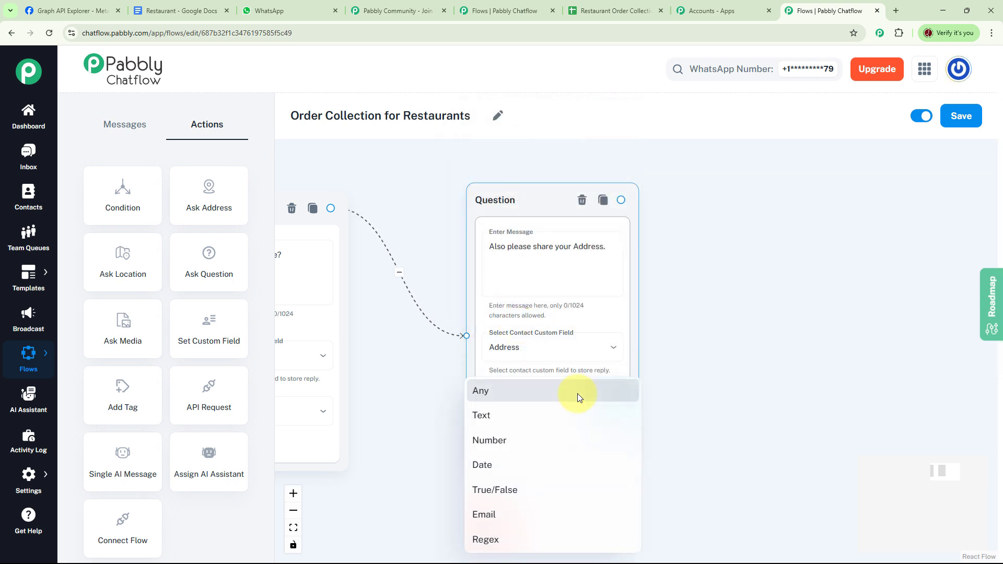
{"action": "left_click", "coordinate": [505, 399]}
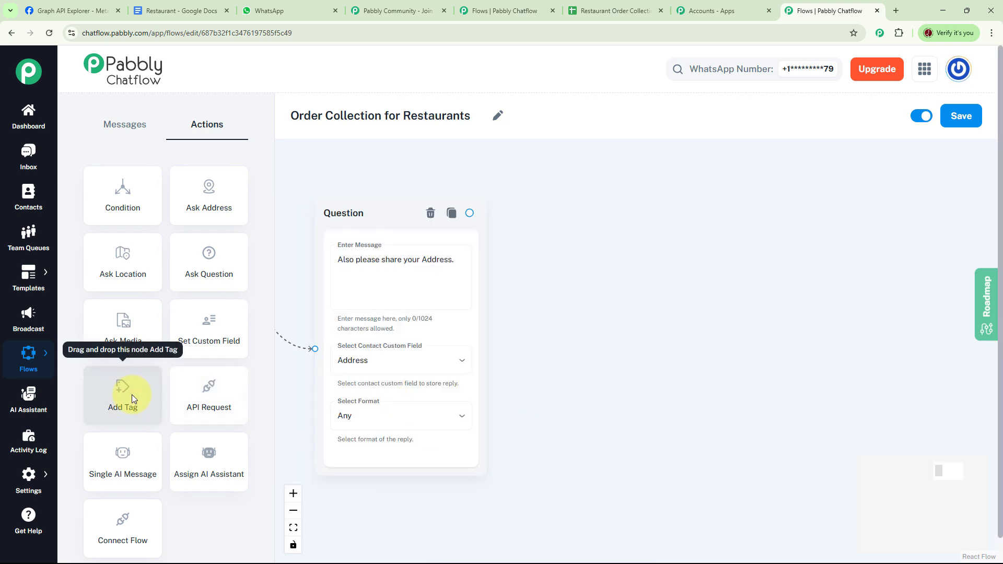
- Add an Add Tag node after the address question and select the Customer tag
{"action": "left_click_drag", "start_coordinate": [132, 394], "coordinate": [638, 228]}
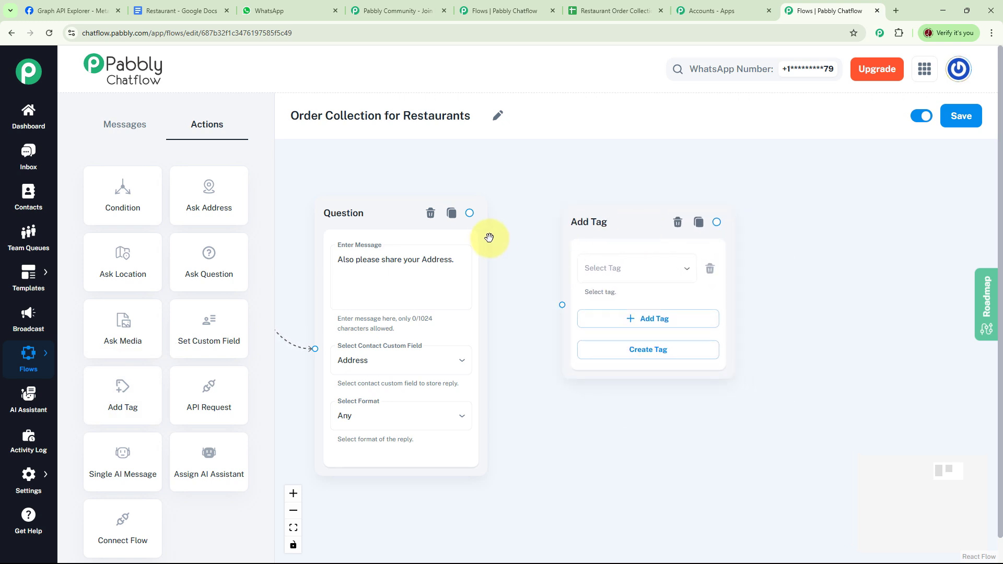
{"action": "left_click", "coordinate": [471, 215]}
{"action": "left_click_drag", "start_coordinate": [481, 229], "coordinate": [564, 304]}
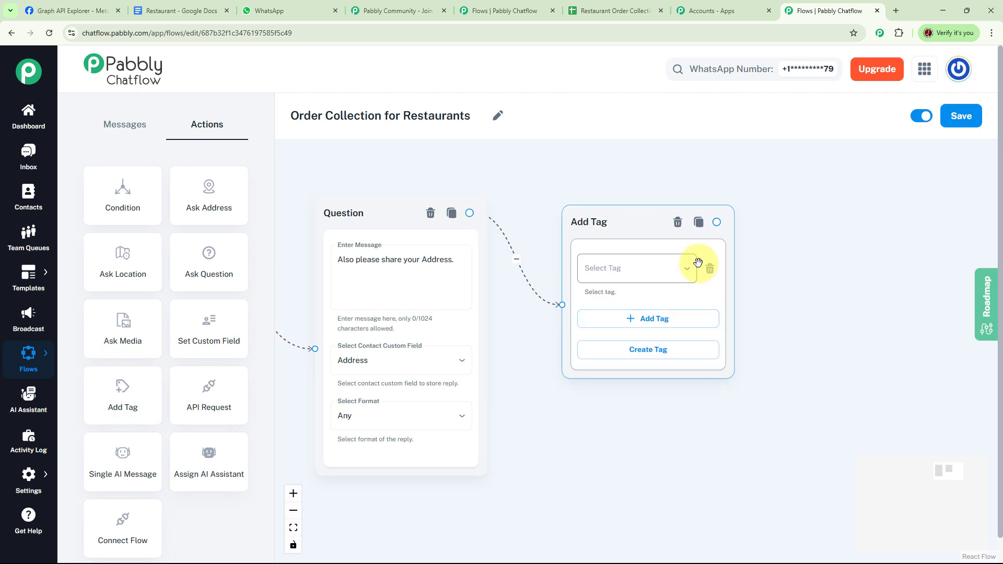
{"action": "left_click", "coordinate": [685, 271]}
{"action": "left_click", "coordinate": [609, 295]}
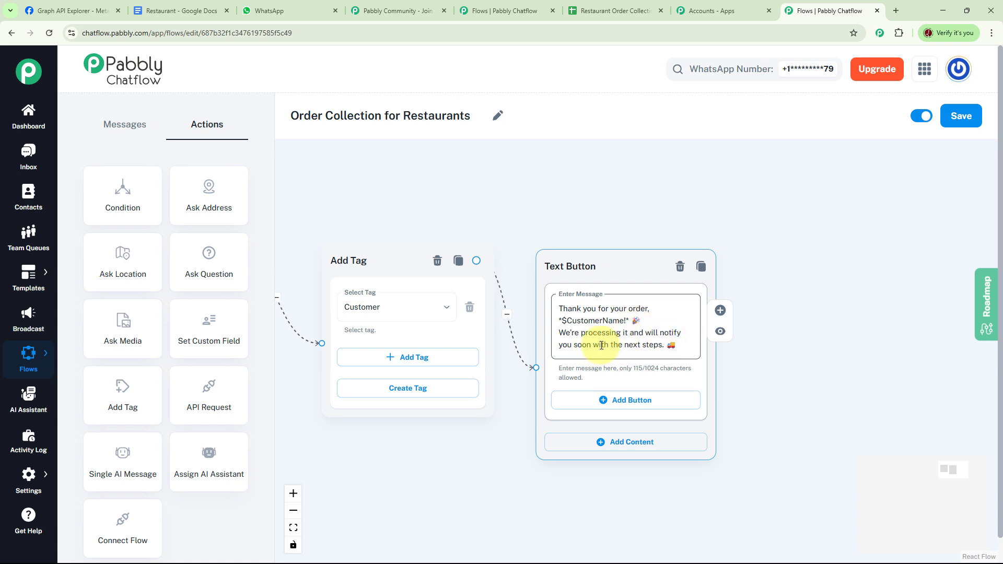
- Add an API Request node and rearrange the nodes so it sits between the address question and Add Tag
{"action": "scroll", "coordinate": [649, 392], "scroll_direction": "down", "scroll_amount": 5}
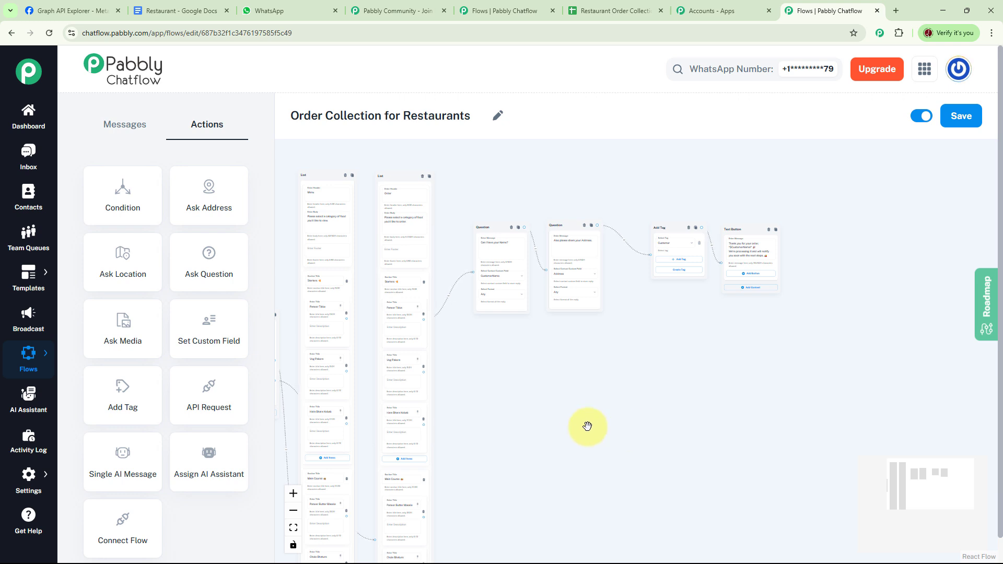
{"action": "scroll", "coordinate": [587, 426], "scroll_direction": "up", "scroll_amount": 4}
{"action": "left_click_drag", "start_coordinate": [606, 403], "coordinate": [602, 502]}
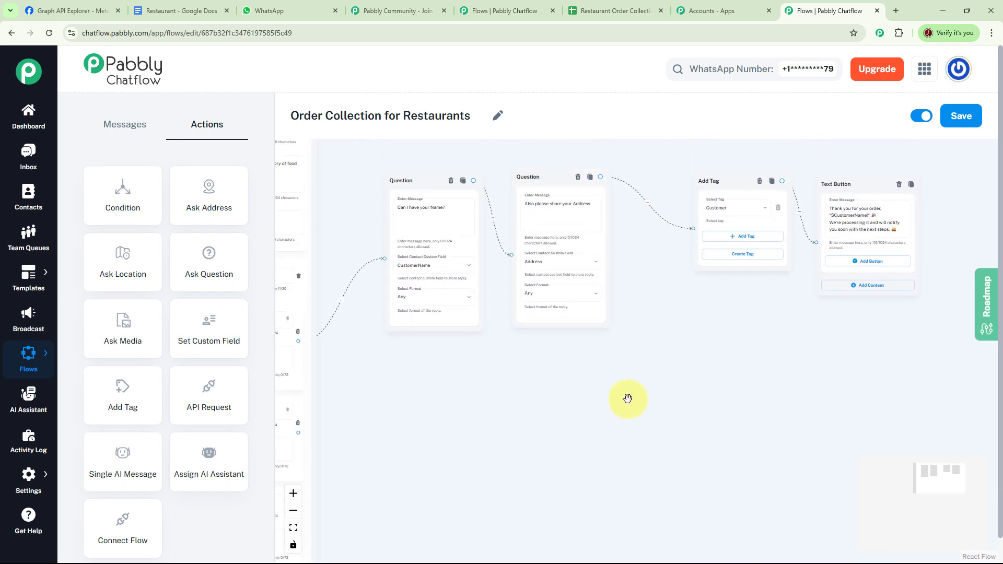
{"action": "left_click_drag", "start_coordinate": [627, 398], "coordinate": [620, 446]}
{"action": "left_click", "coordinate": [536, 319]}
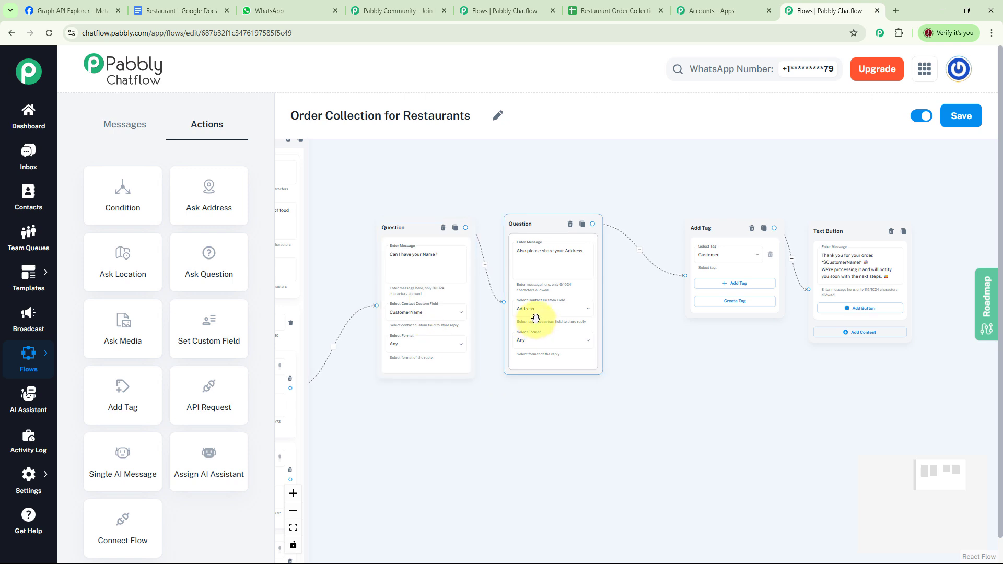
{"action": "left_click", "coordinate": [655, 398]}
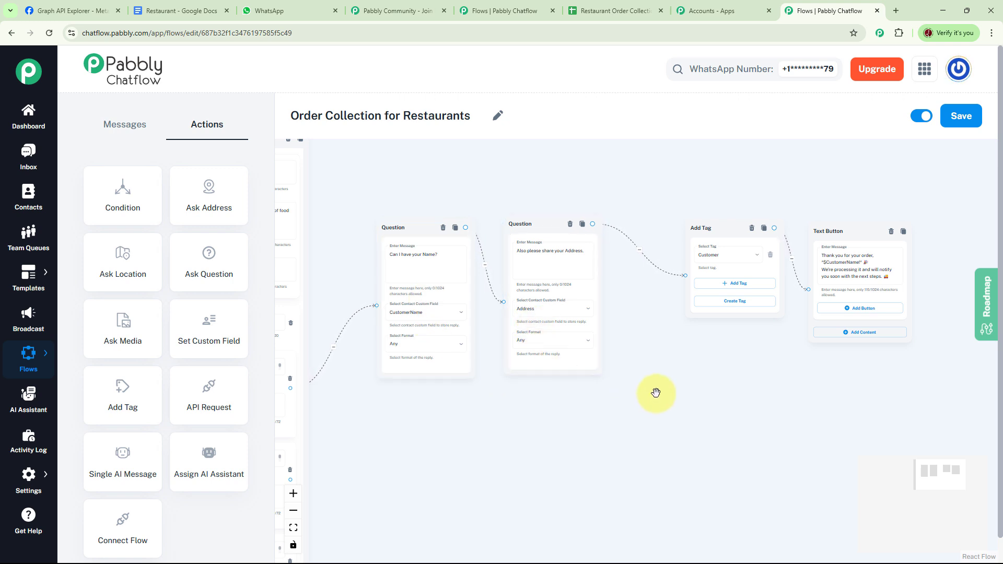
{"action": "left_click_drag", "start_coordinate": [207, 405], "coordinate": [659, 402]}
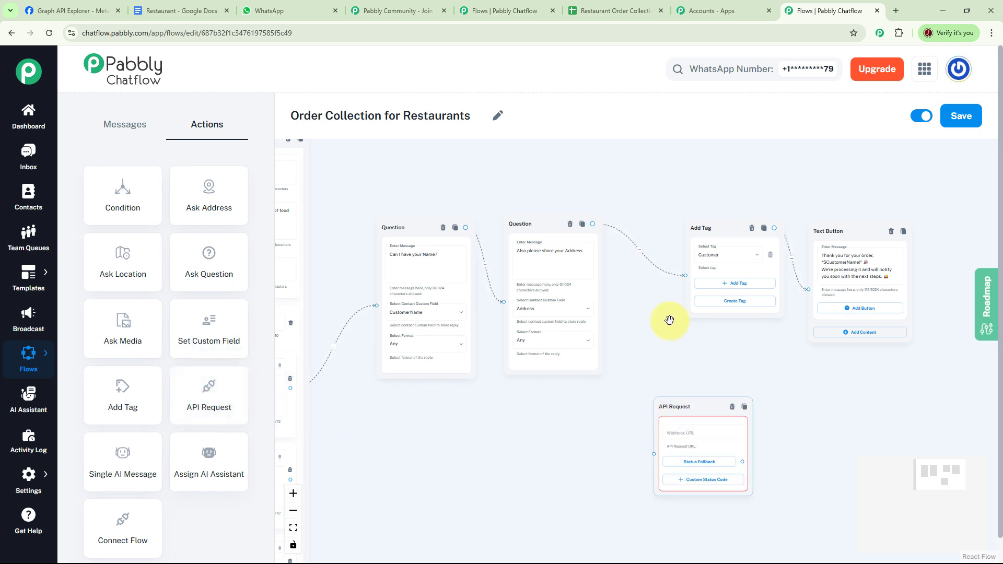
{"action": "left_click_drag", "start_coordinate": [631, 299], "coordinate": [565, 307]}
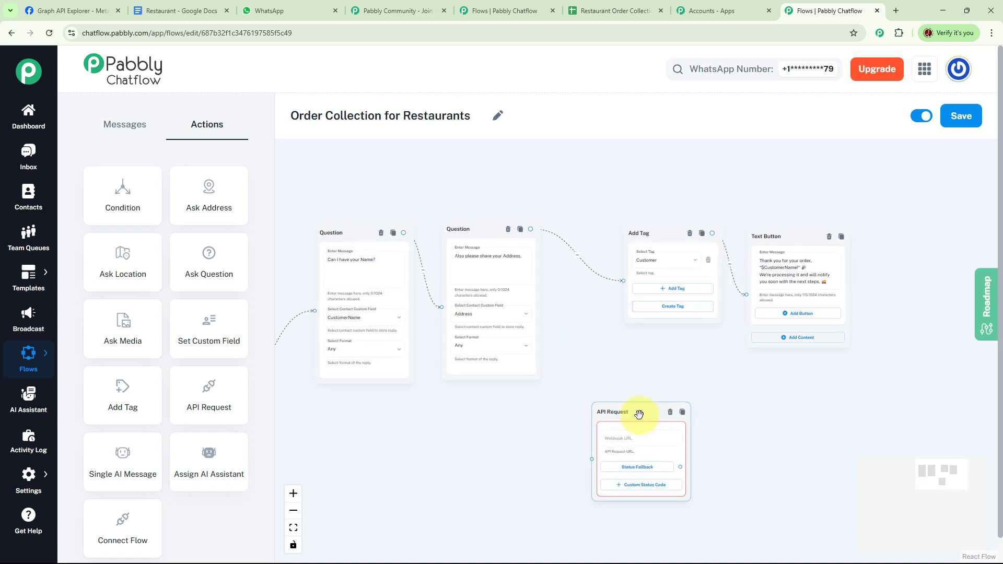
{"action": "left_click_drag", "start_coordinate": [638, 417], "coordinate": [612, 346]}
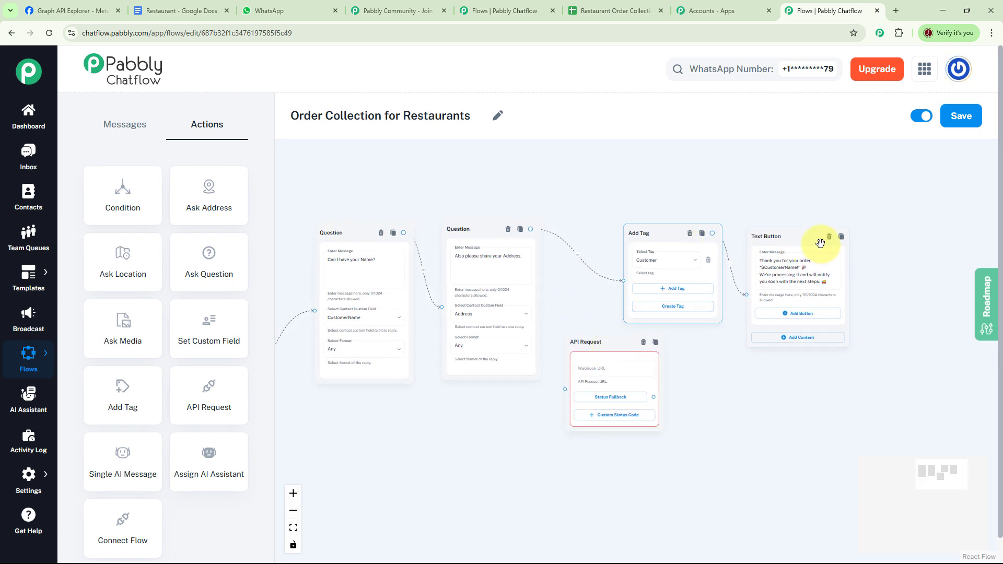
{"action": "left_click_drag", "start_coordinate": [795, 237], "coordinate": [916, 230]}
{"action": "left_click_drag", "start_coordinate": [665, 233], "coordinate": [745, 234]}
{"action": "left_click_drag", "start_coordinate": [618, 342], "coordinate": [613, 285]}
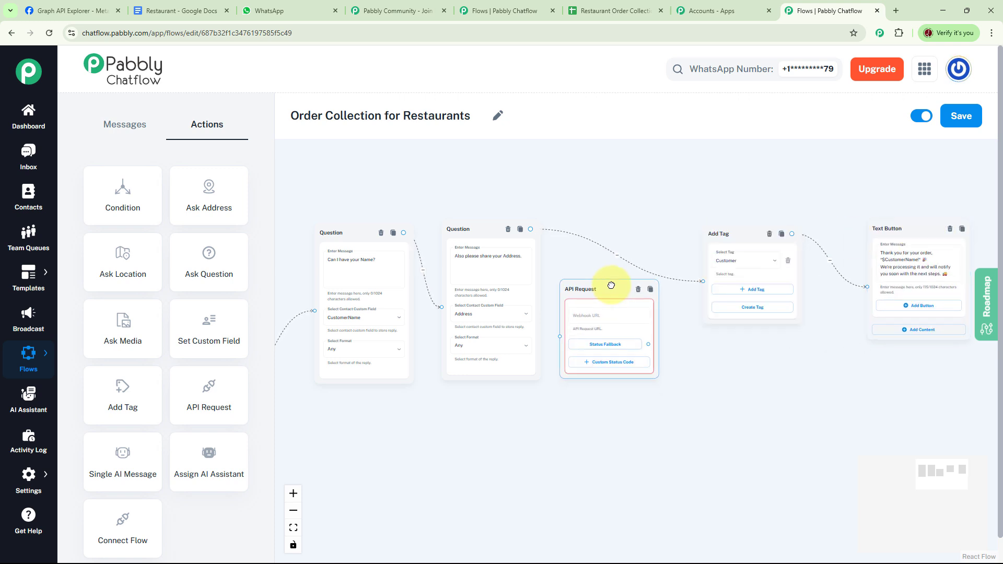
- Connect the address question to the API Request node and its Status Fallback to the Add Tag node
{"action": "scroll", "coordinate": [613, 290], "scroll_direction": "up", "scroll_amount": 5}
{"action": "left_click", "coordinate": [627, 225]}
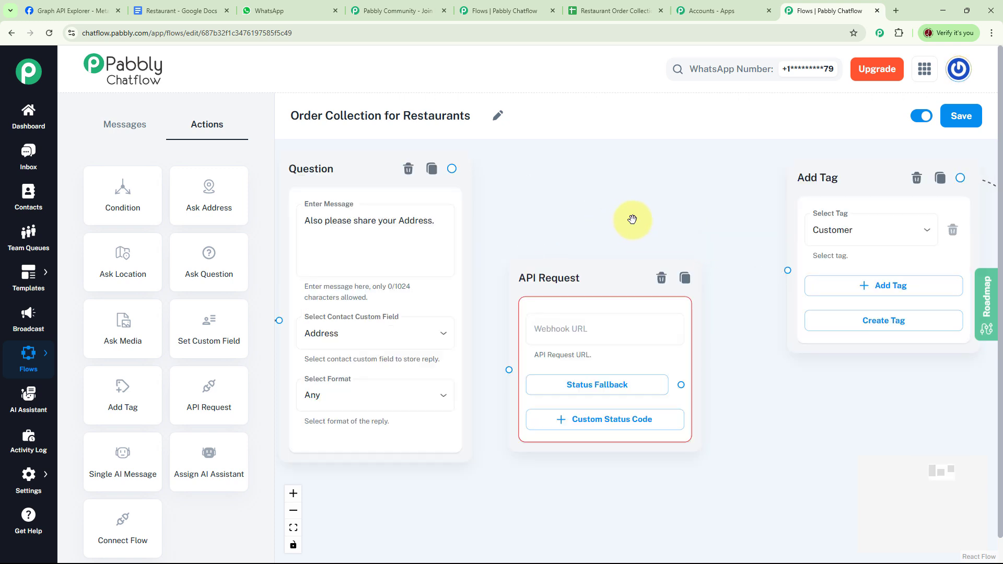
{"action": "left_click_drag", "start_coordinate": [611, 275], "coordinate": [622, 209]}
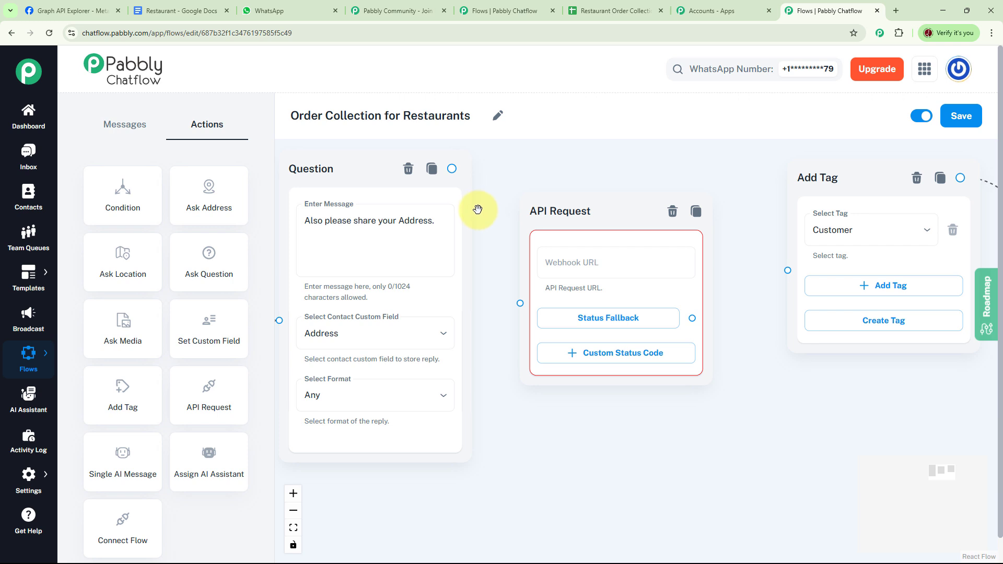
{"action": "left_click", "coordinate": [460, 183]}
{"action": "left_click_drag", "start_coordinate": [458, 179], "coordinate": [519, 303]}
{"action": "mouse_move", "coordinate": [755, 318]}
{"action": "left_mouse_down"}
{"action": "mouse_move", "coordinate": [708, 306]}
{"action": "mouse_move", "coordinate": [716, 278]}
{"action": "mouse_move", "coordinate": [745, 266]}
{"action": "left_mouse_up"}
- Switch to the Pabbly accounts apps page and open Pabbly Connect
{"action": "scroll", "coordinate": [710, 293], "scroll_direction": "up", "scroll_amount": 1}
{"action": "left_click", "coordinate": [610, 264]}
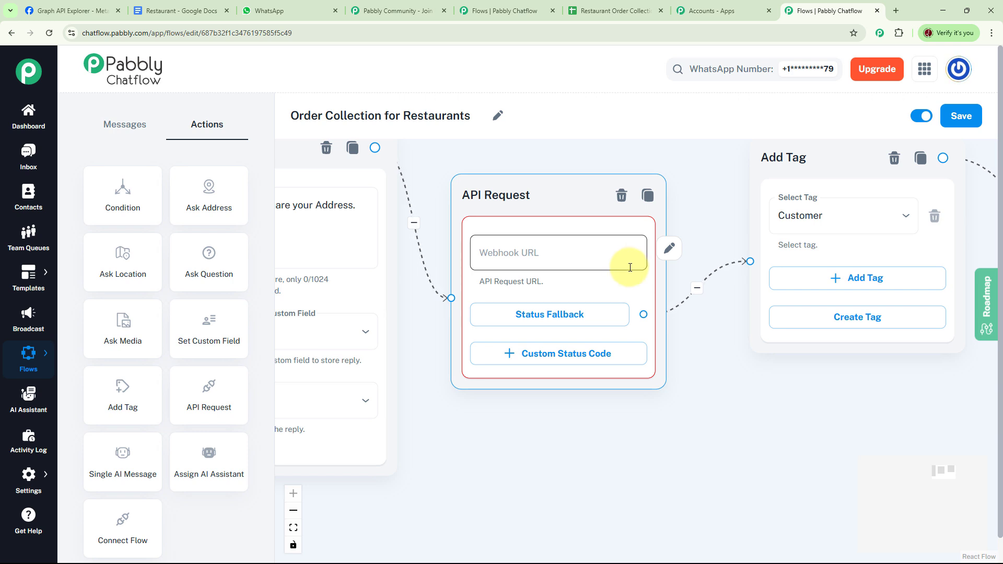
{"action": "left_click", "coordinate": [713, 11]}
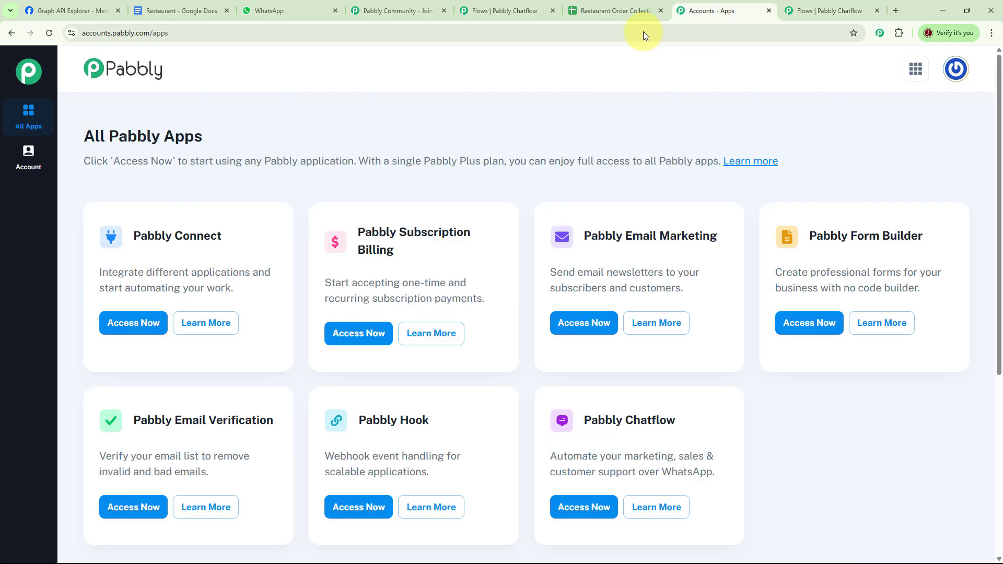
{"action": "left_click", "coordinate": [135, 323]}
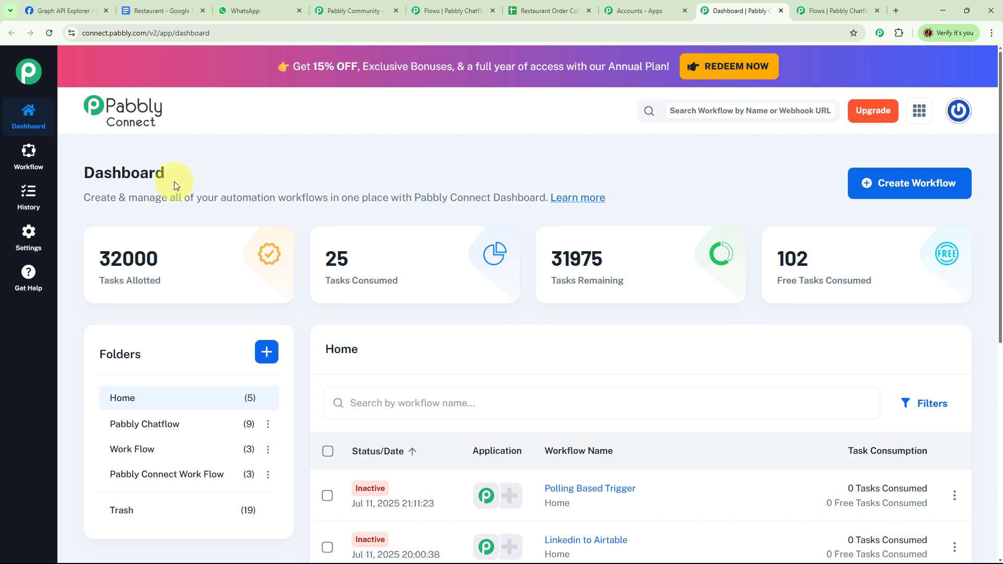
- Create a Classic workflow named 'Restaurant Order' in the Pabbly Chatflow folder
{"action": "left_click", "coordinate": [914, 188]}
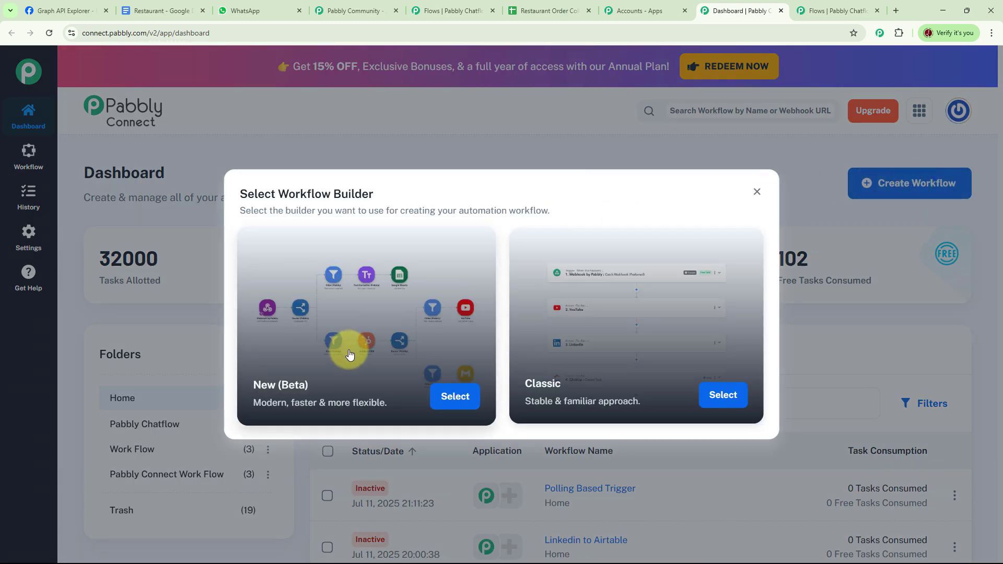
{"action": "left_click", "coordinate": [720, 401]}
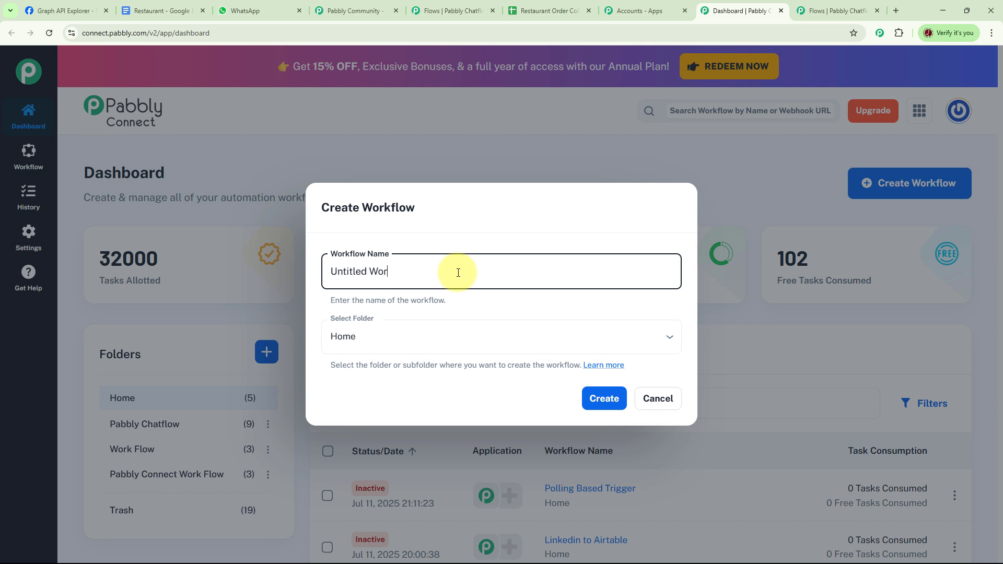
{"action": "type", "text": "Restaurant Order"}
{"action": "left_click", "coordinate": [410, 336]}
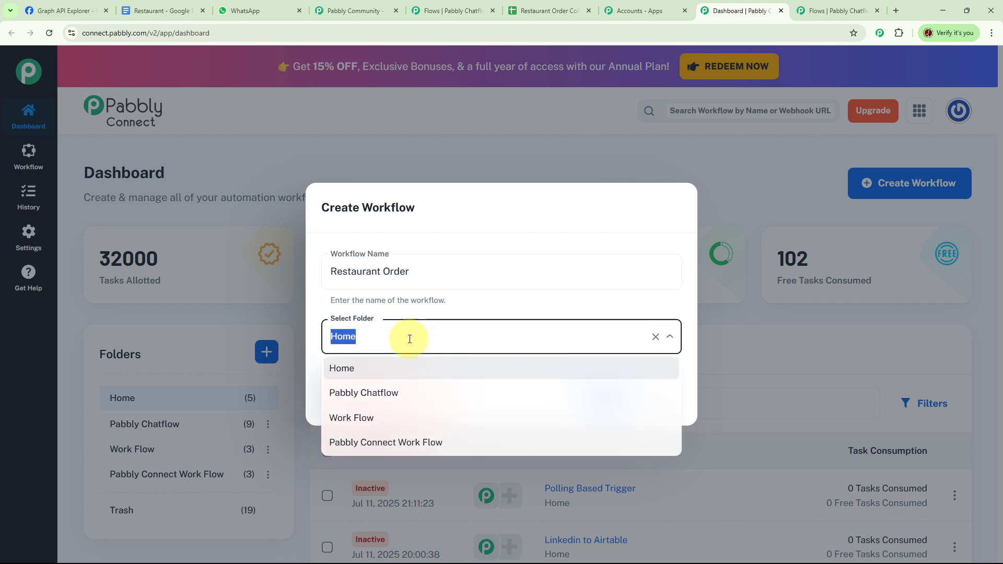
{"action": "left_click", "coordinate": [410, 396]}
{"action": "left_click", "coordinate": [611, 405]}
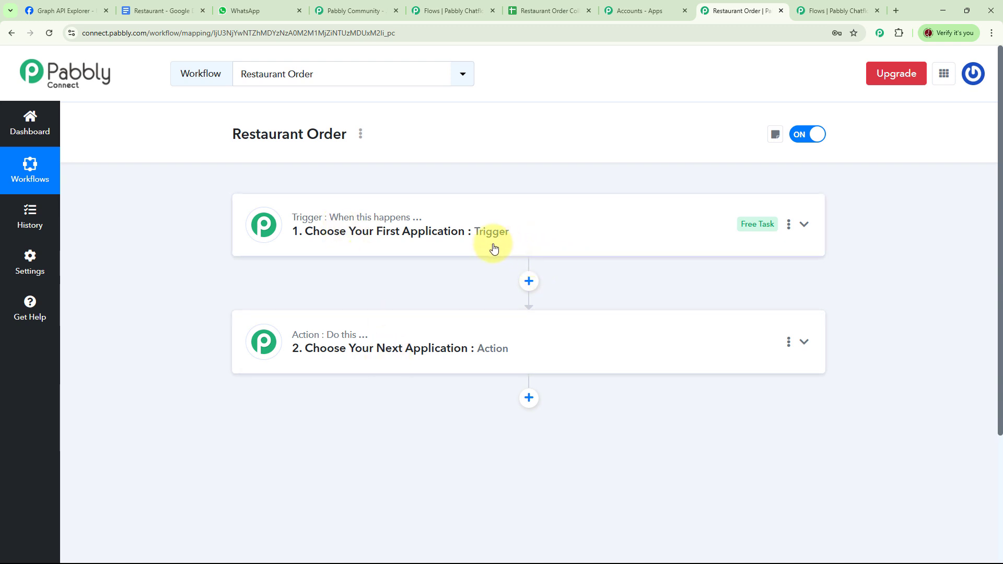
- Set the workflow trigger to Pabbly Chatflow with the New Message Received event
{"action": "mouse_move", "coordinate": [340, 218]}
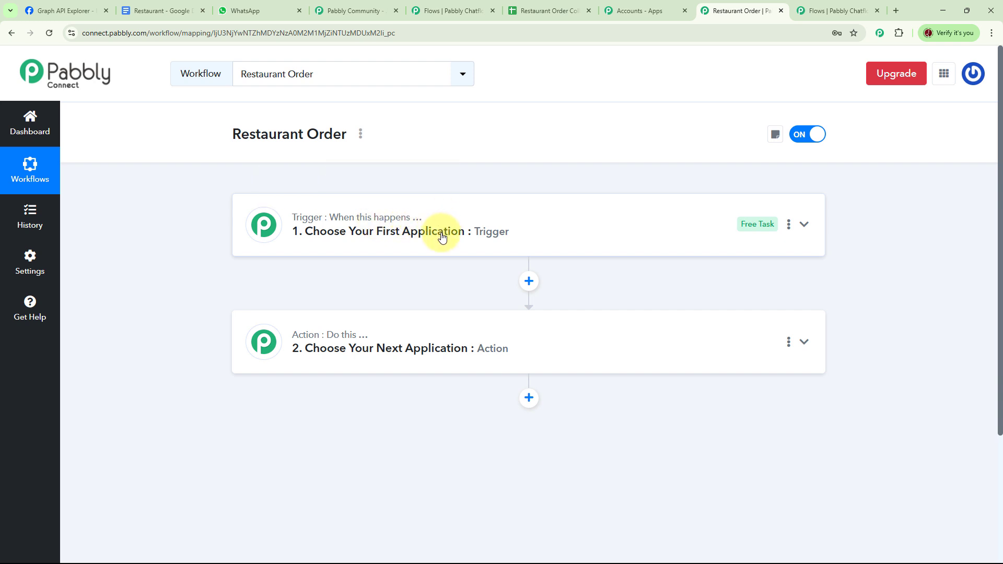
{"action": "mouse_move", "coordinate": [327, 338]}
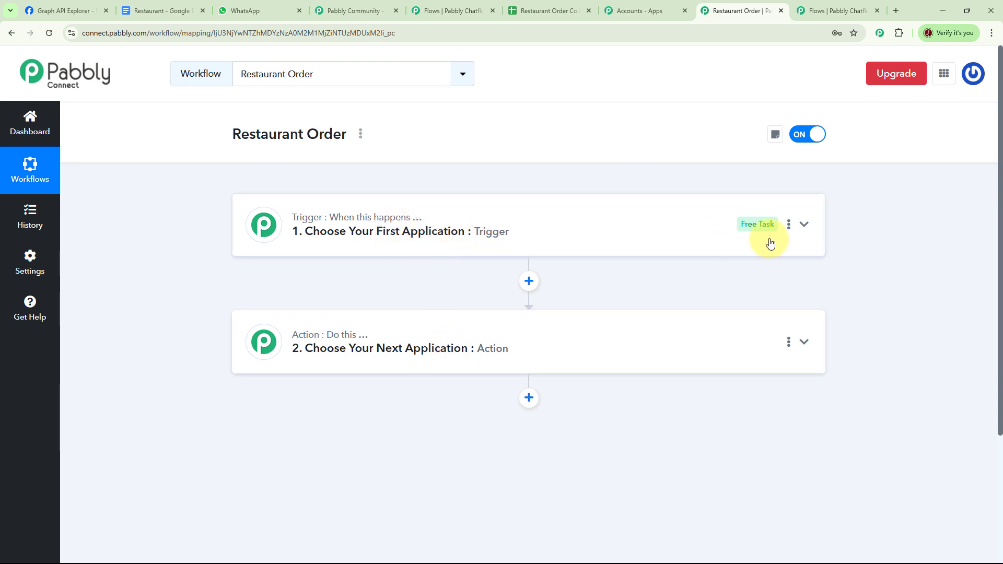
{"action": "left_click", "coordinate": [717, 241]}
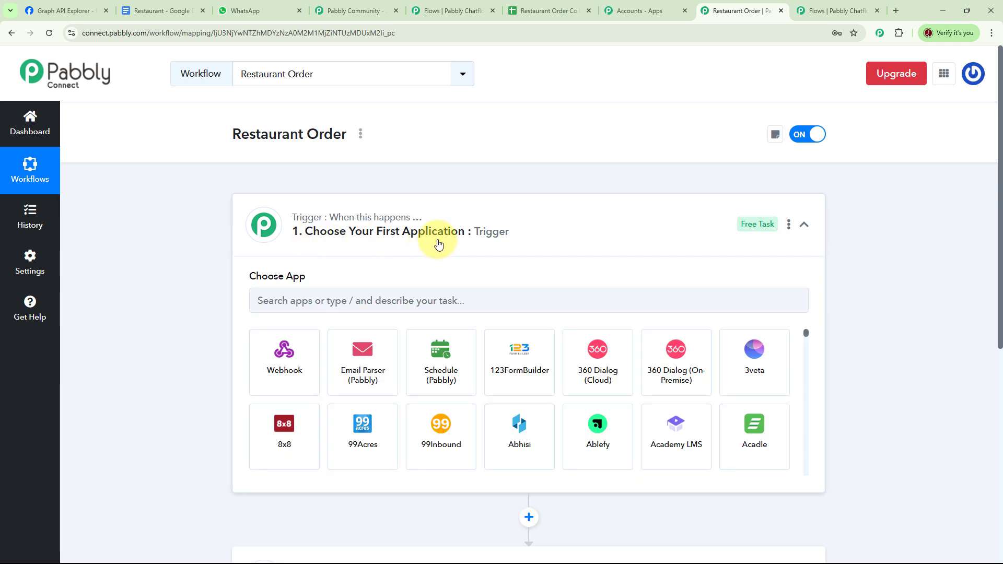
{"action": "left_click", "coordinate": [374, 298]}
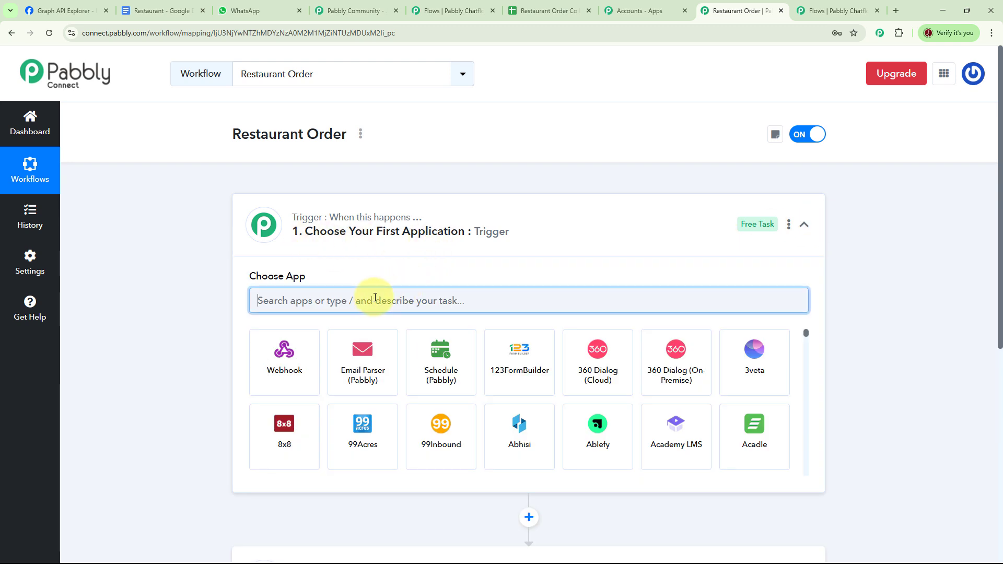
{"action": "type", "text": "pabbly"}
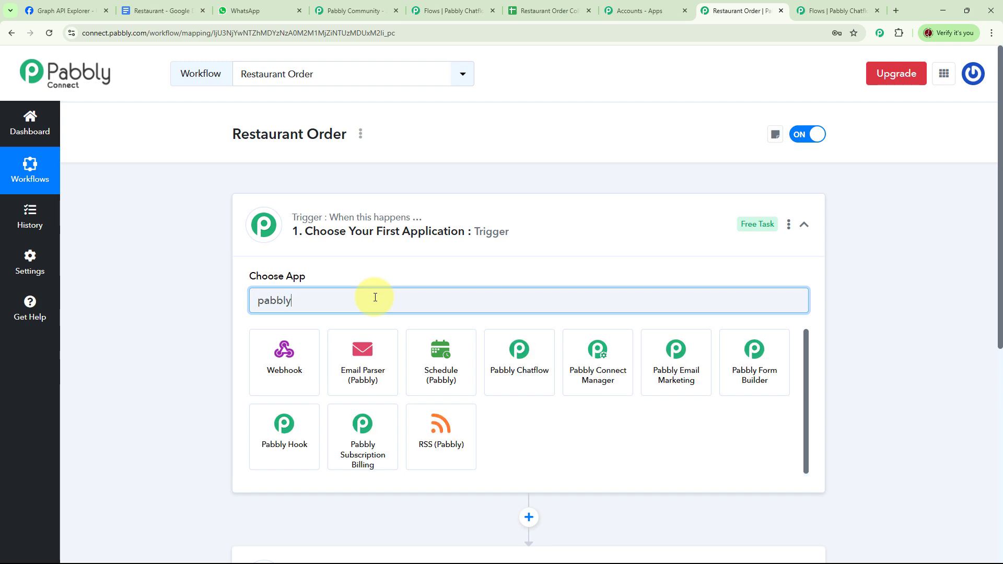
{"action": "left_click", "coordinate": [521, 353]}
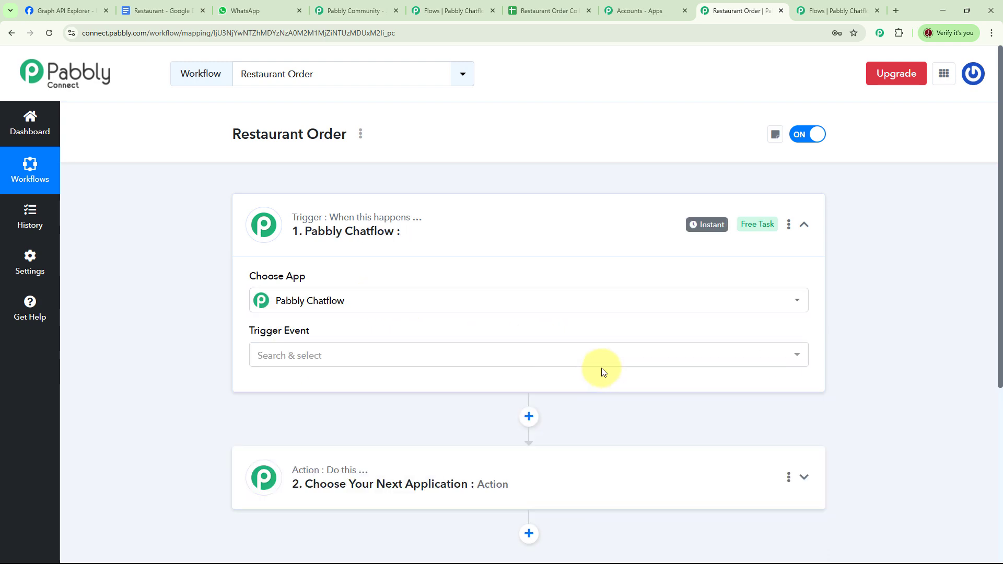
{"action": "left_click", "coordinate": [629, 362]}
{"action": "left_click", "coordinate": [336, 463]}
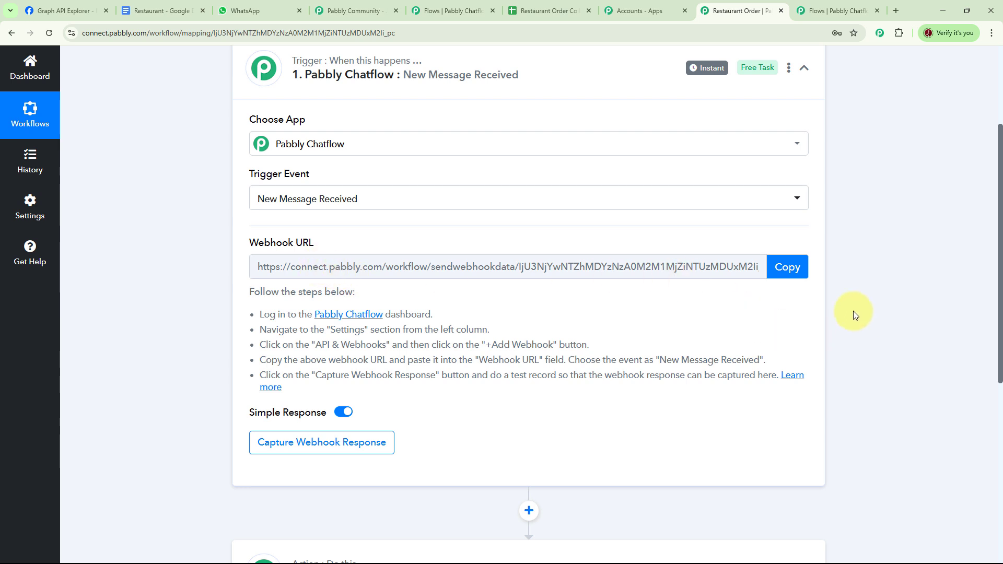
- Copy the trigger's webhook URL, paste it as the Chatflow API Request node's URL, and set the method to POST
{"action": "left_click", "coordinate": [791, 269]}
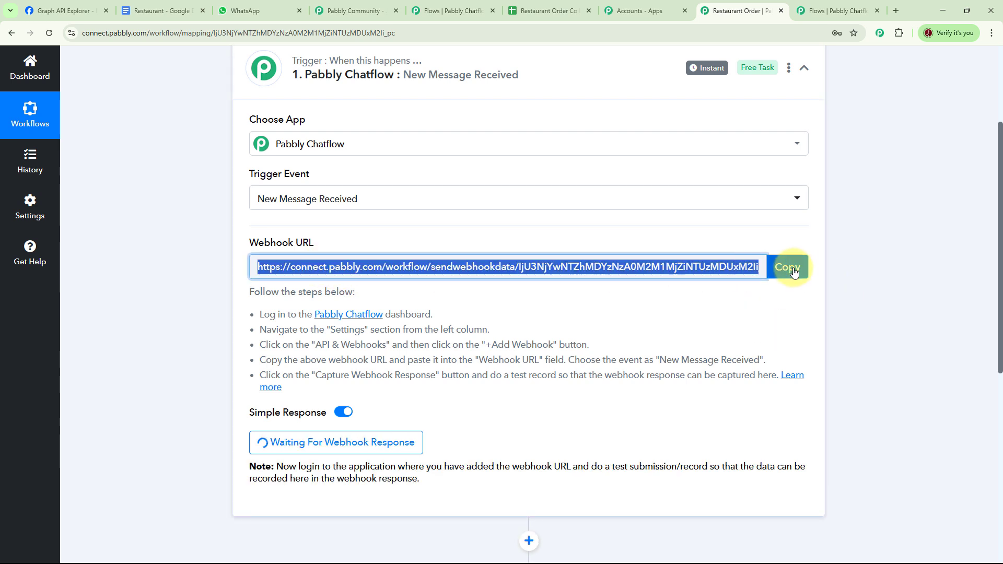
{"action": "left_click", "coordinate": [838, 10]}
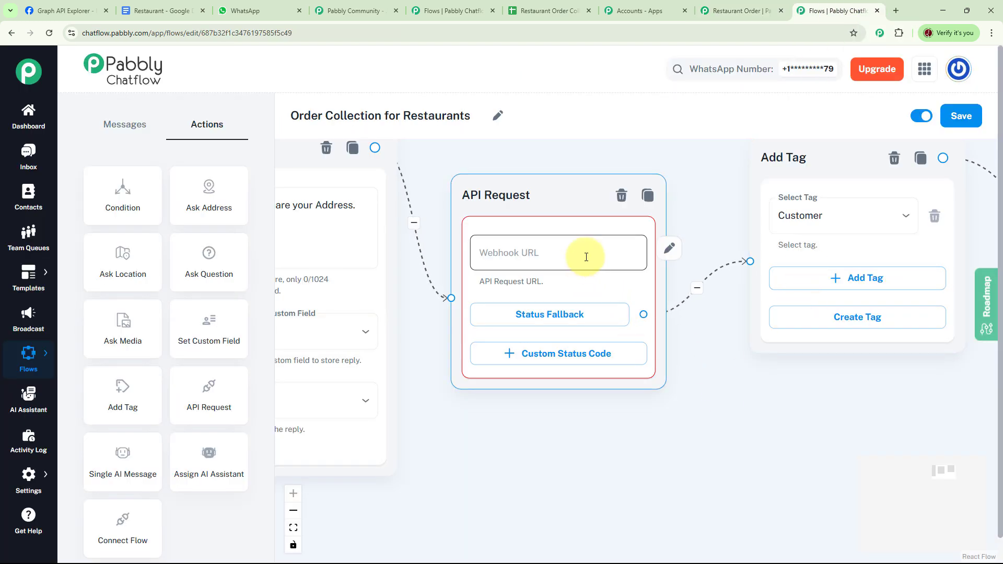
{"action": "left_click", "coordinate": [671, 250]}
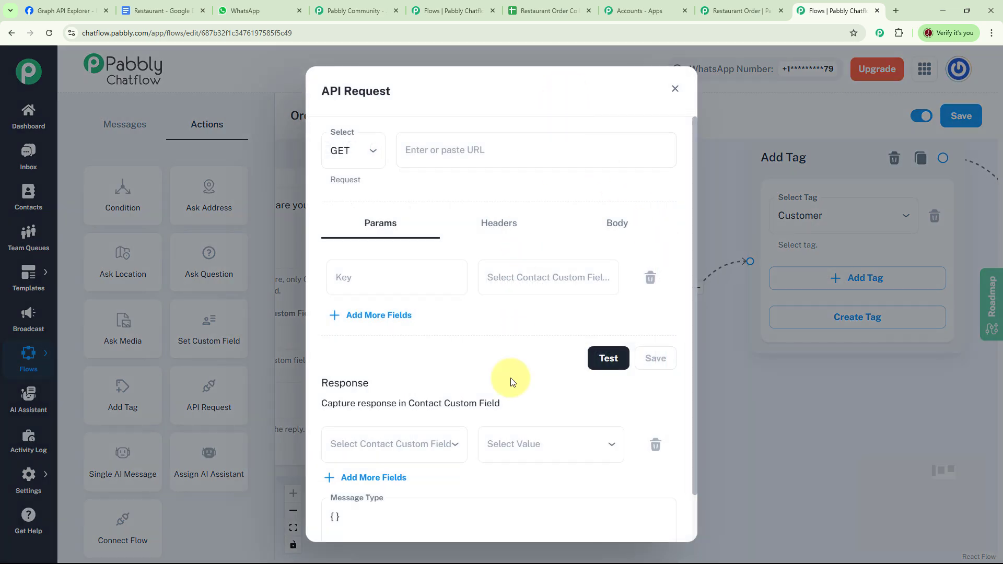
{"action": "left_click", "coordinate": [451, 147]}
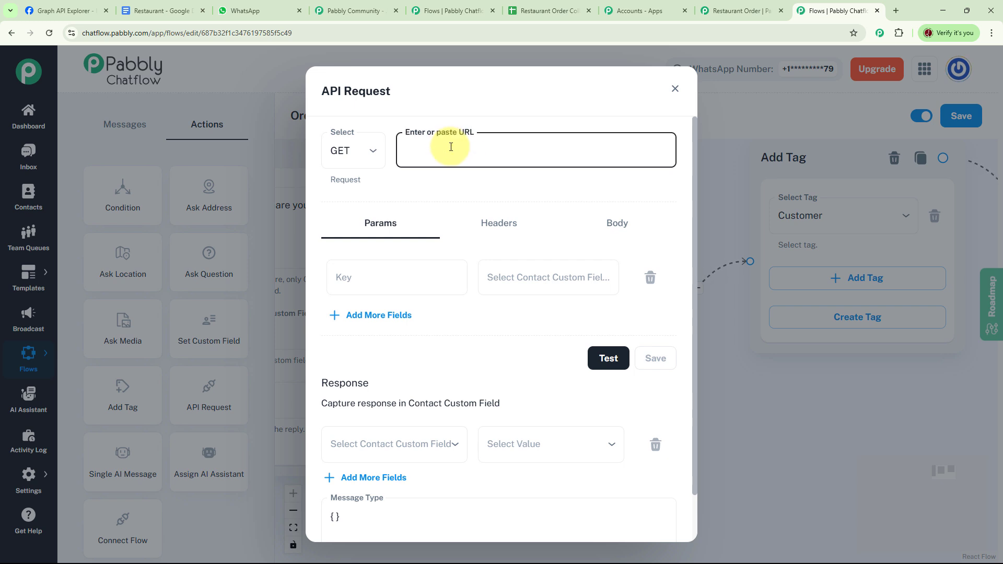
{"action": "key", "text": "ctrl+v"}
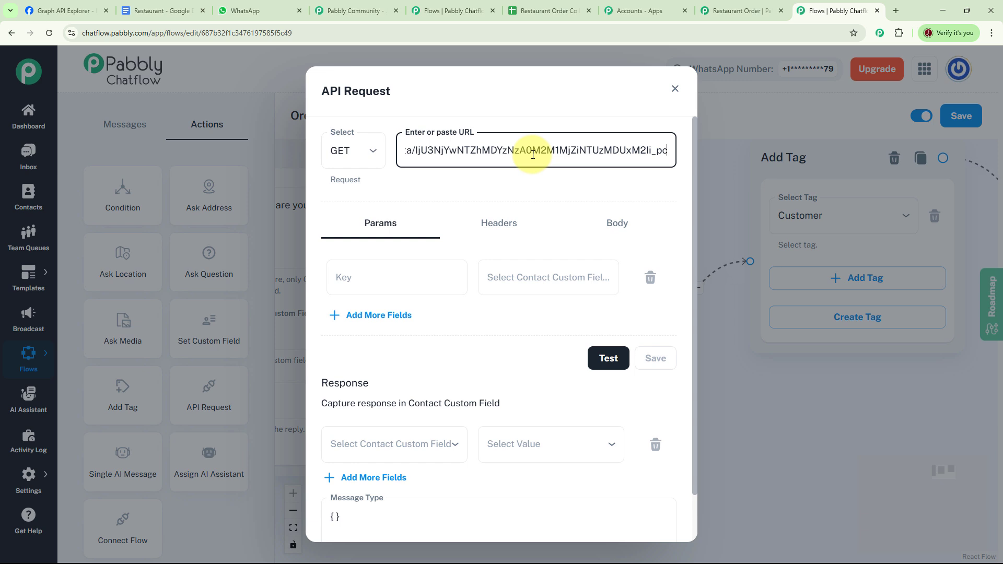
{"action": "left_click", "coordinate": [369, 153]}
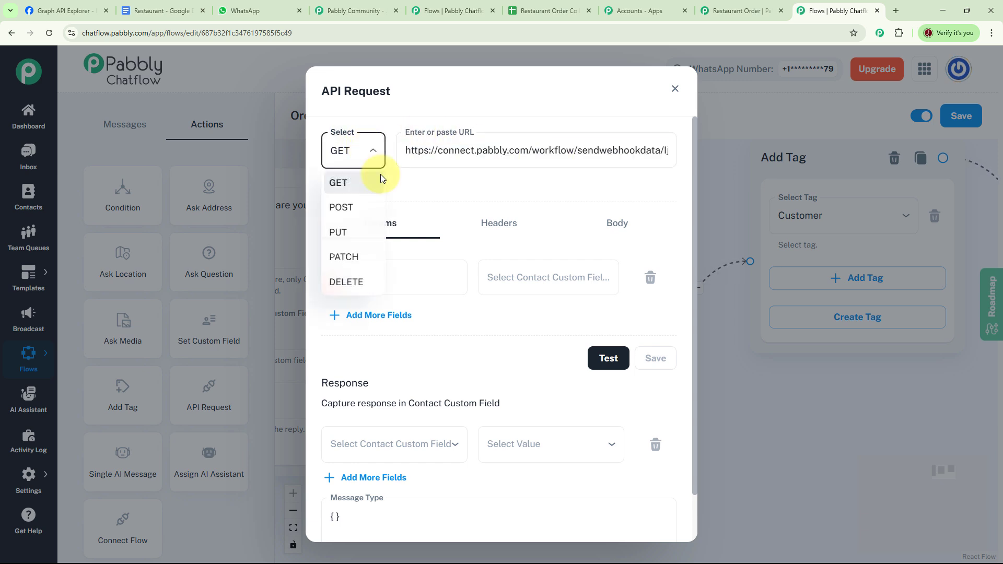
{"action": "left_click", "coordinate": [355, 211]}
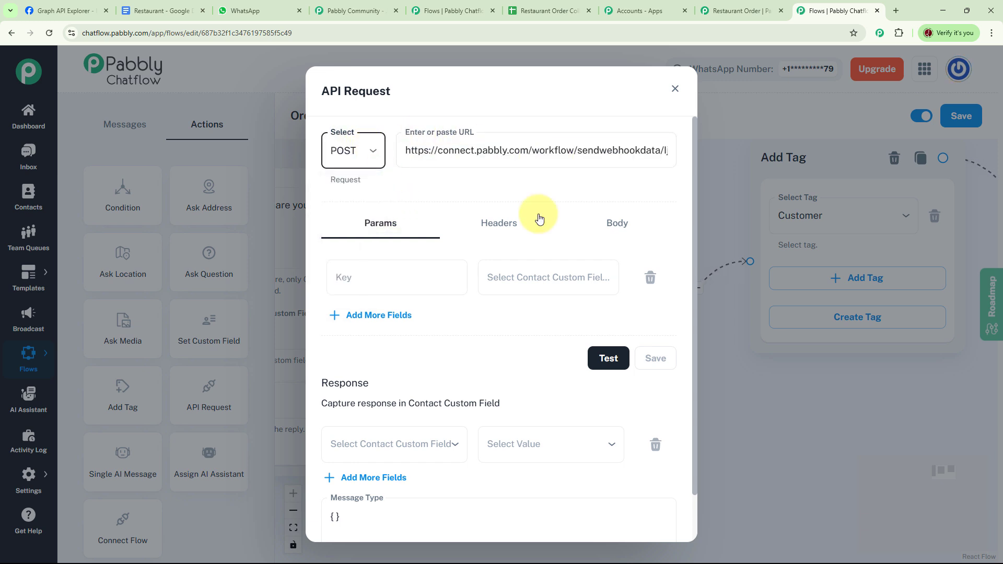
- Add request params: key 'Customer Name' mapped to $CustomerName and key 'Address' mapped to $Address
{"action": "left_click", "coordinate": [536, 279]}
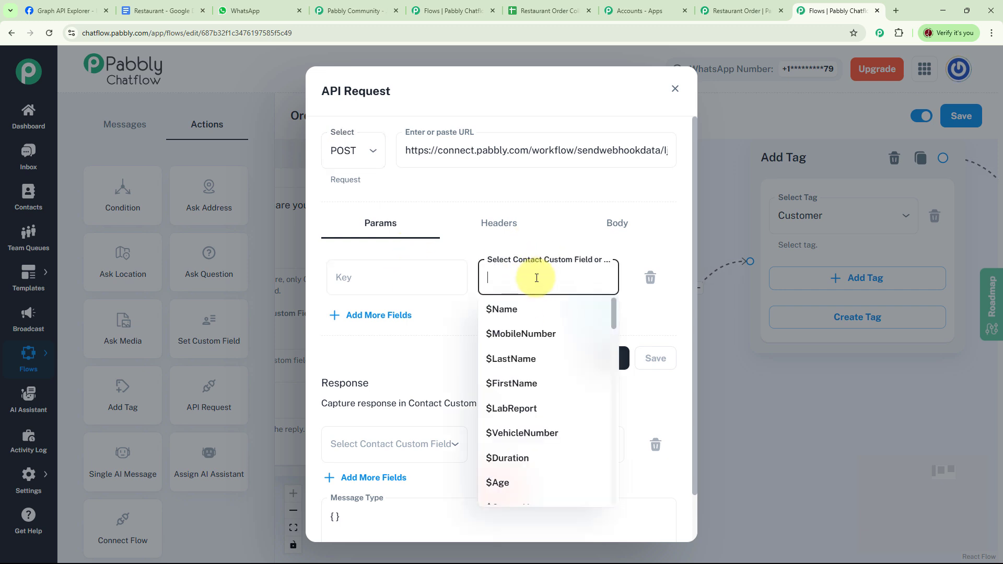
{"action": "type", "text": "cu"}
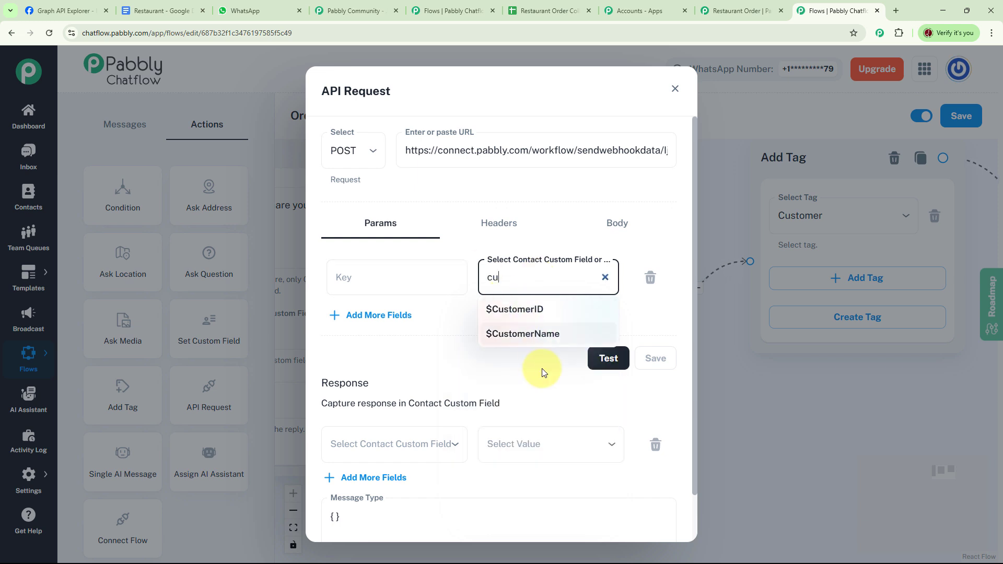
{"action": "left_click", "coordinate": [537, 338]}
{"action": "left_click", "coordinate": [561, 328]}
{"action": "type", "text": "a"}
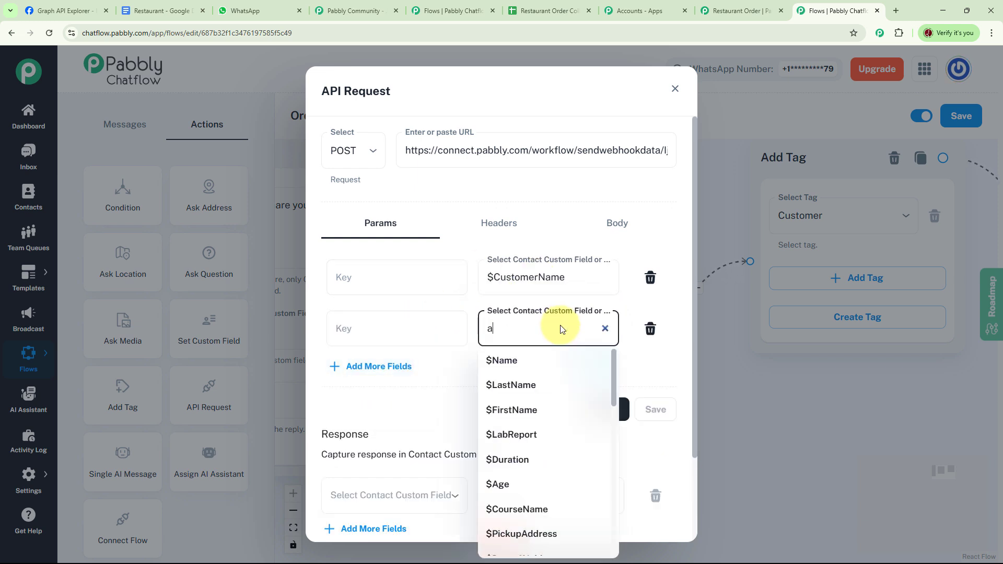
{"action": "type", "text": "dd"}
{"action": "left_click", "coordinate": [538, 432]}
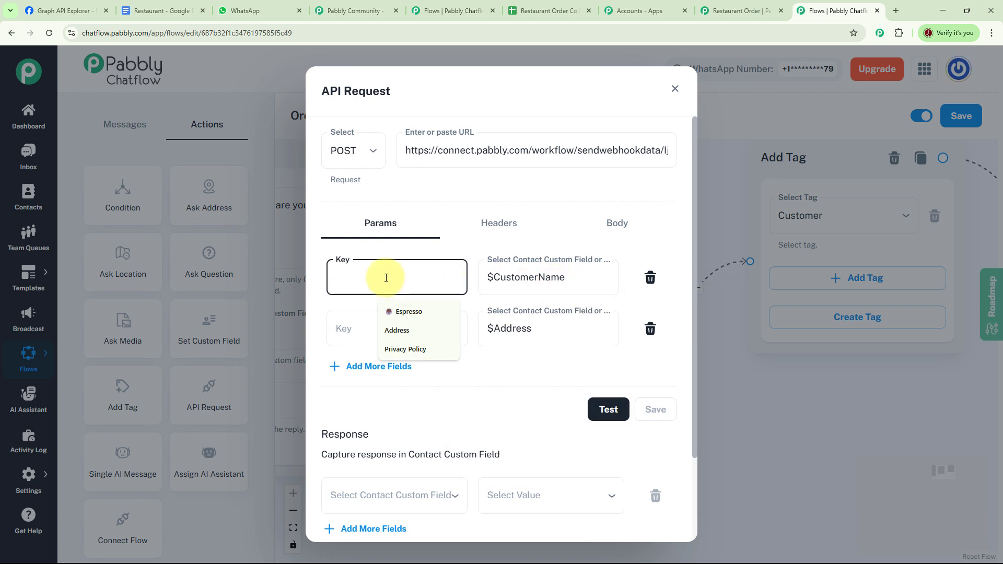
{"action": "type", "text": "Customer Name"}
{"action": "left_click", "coordinate": [401, 328]}
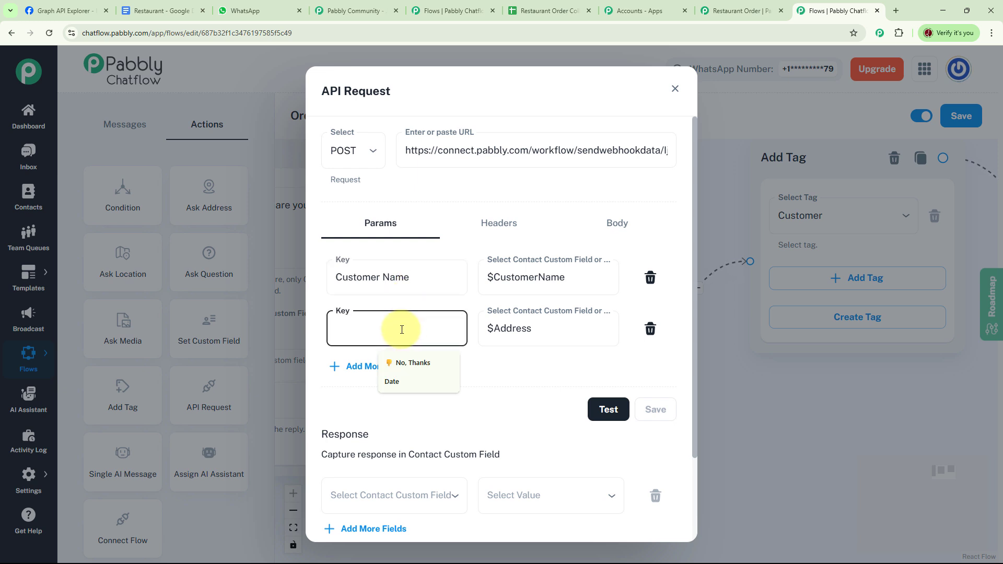
{"action": "type", "text": "Address"}
- Test the API request and save it
{"action": "left_click", "coordinate": [607, 410]}
{"action": "left_click", "coordinate": [611, 417]}
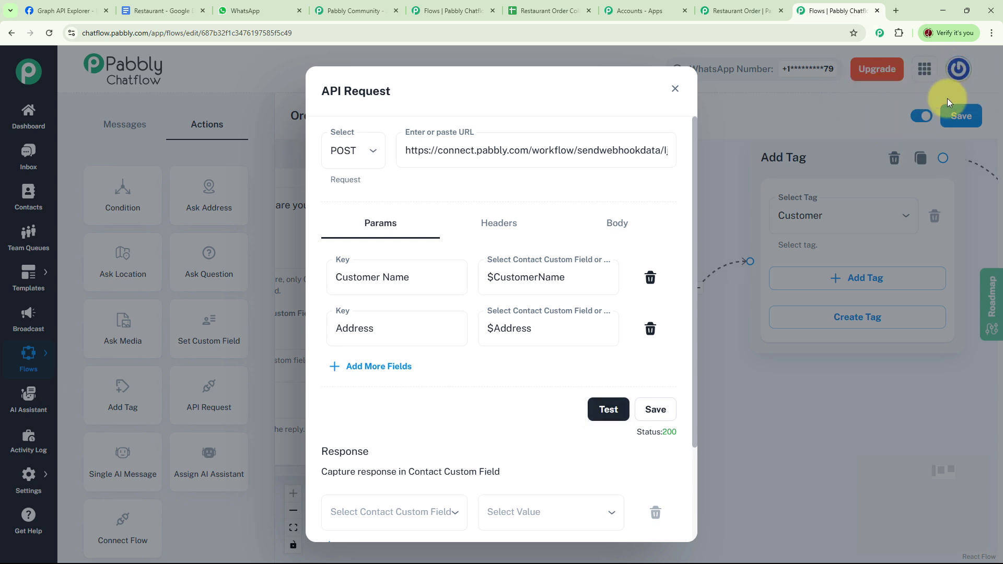
{"action": "left_click", "coordinate": [656, 410]}
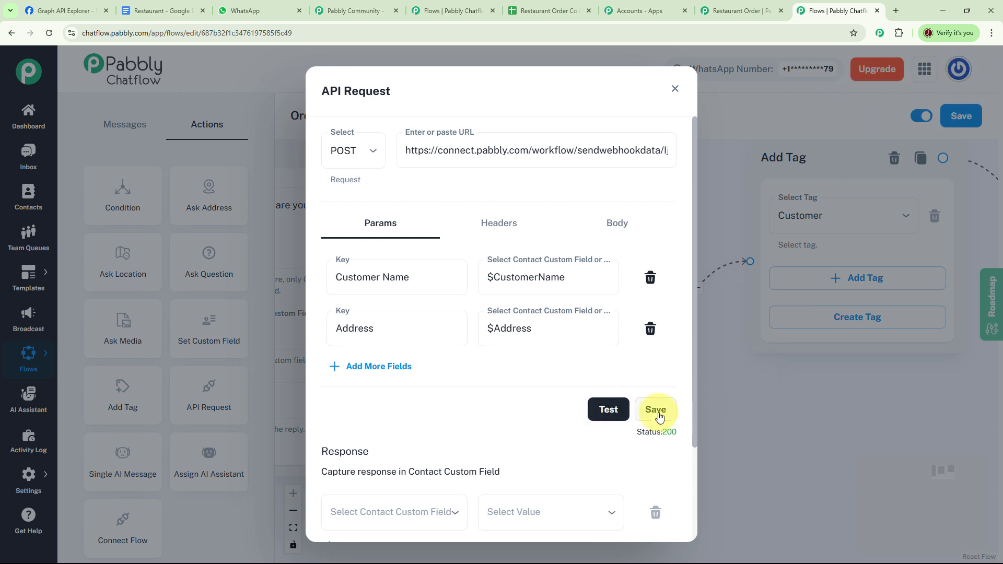
- Back in the Pabbly Connect workflow, choose Google Sheets as the action application
{"action": "left_click", "coordinate": [731, 11]}
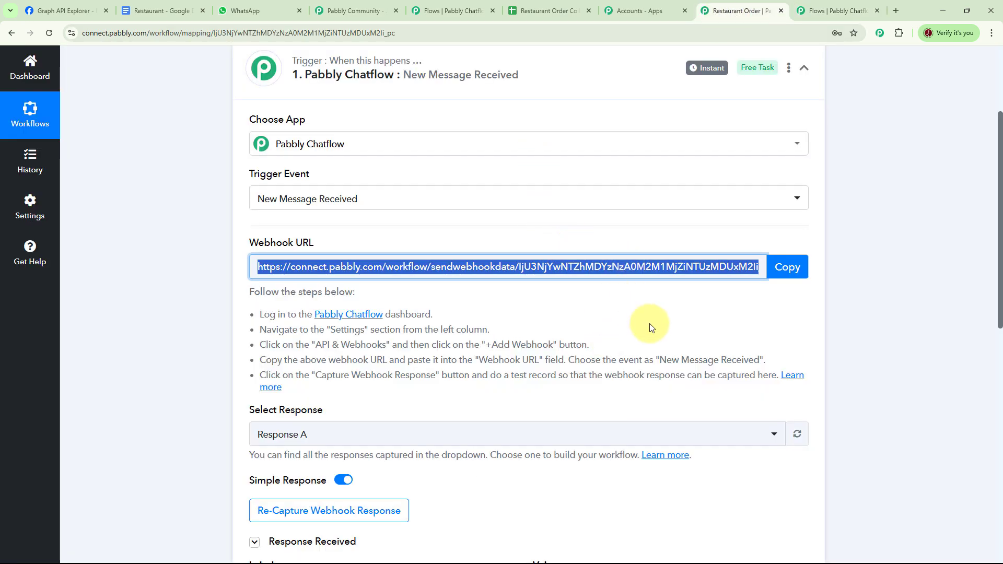
{"action": "scroll", "coordinate": [590, 209], "scroll_direction": "down", "scroll_amount": 3}
{"action": "scroll", "coordinate": [592, 183], "scroll_direction": "down", "scroll_amount": 4}
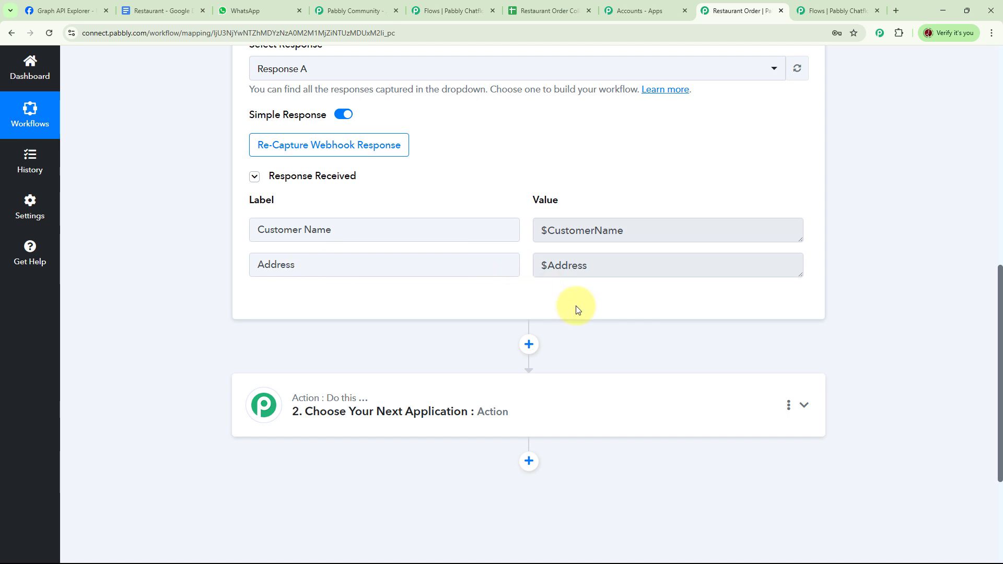
{"action": "scroll", "coordinate": [579, 311], "scroll_direction": "down", "scroll_amount": 2}
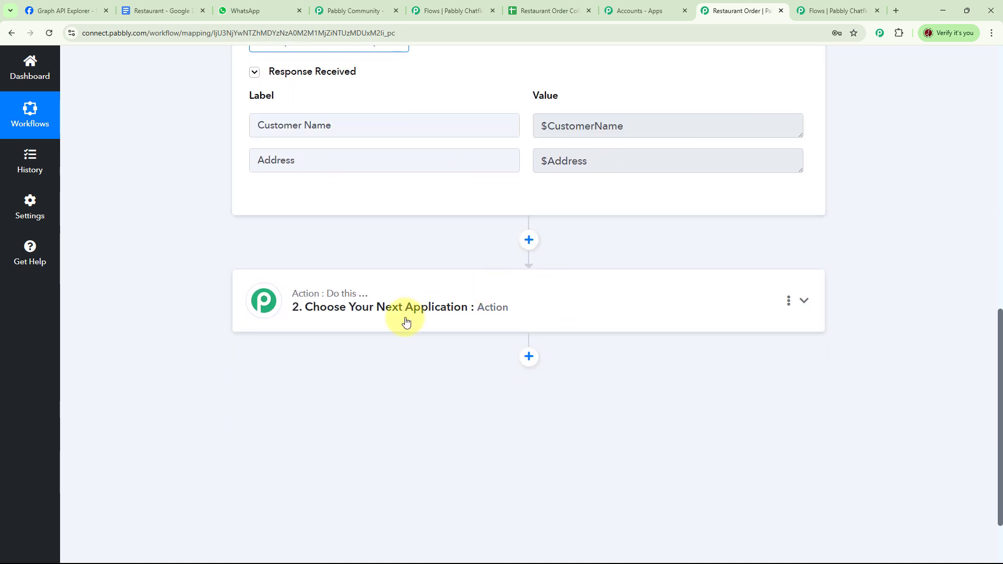
{"action": "left_click", "coordinate": [407, 319]}
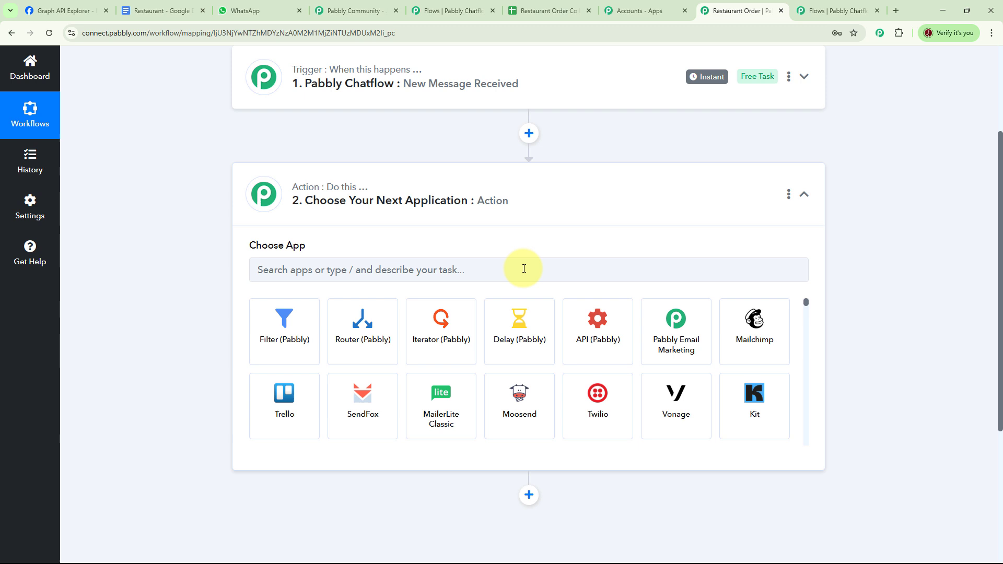
{"action": "left_click", "coordinate": [348, 269]}
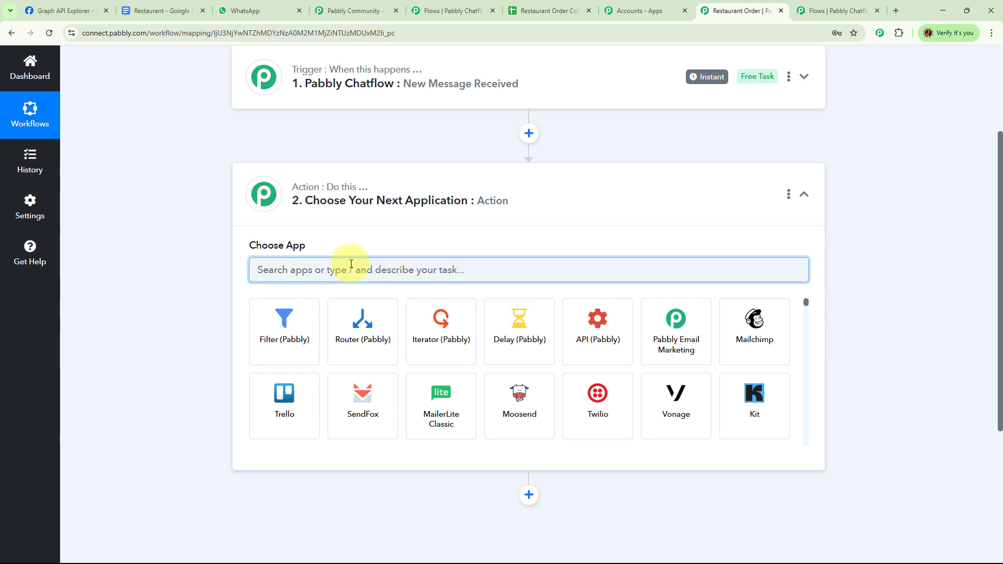
{"action": "type", "text": "G"}
{"action": "left_click", "coordinate": [430, 329]}
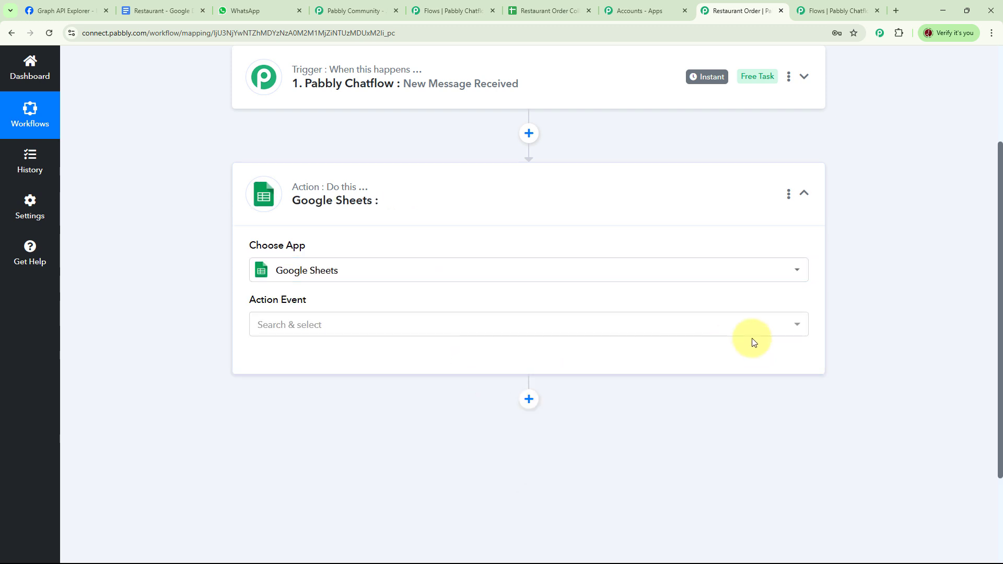
- Set the action event to Add New Row and connect a new Google Sheets connection by signing in with a Google account
{"action": "left_click", "coordinate": [799, 328]}
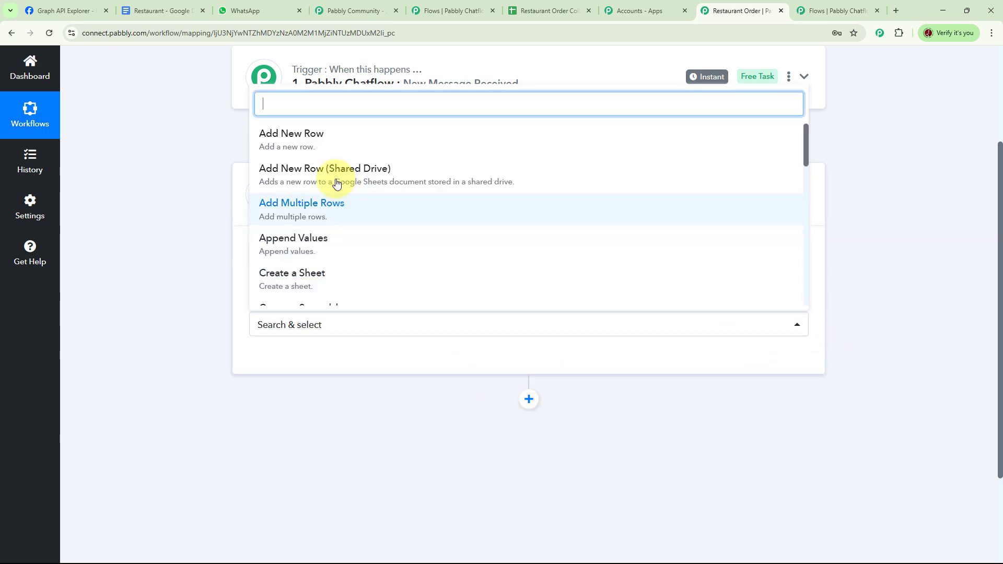
{"action": "left_click", "coordinate": [314, 145]}
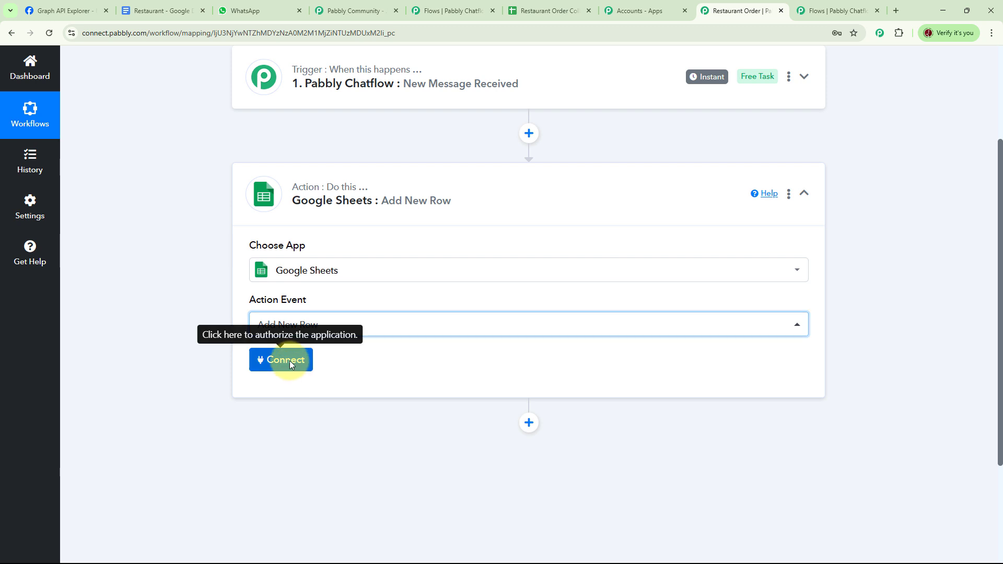
{"action": "left_click", "coordinate": [291, 360]}
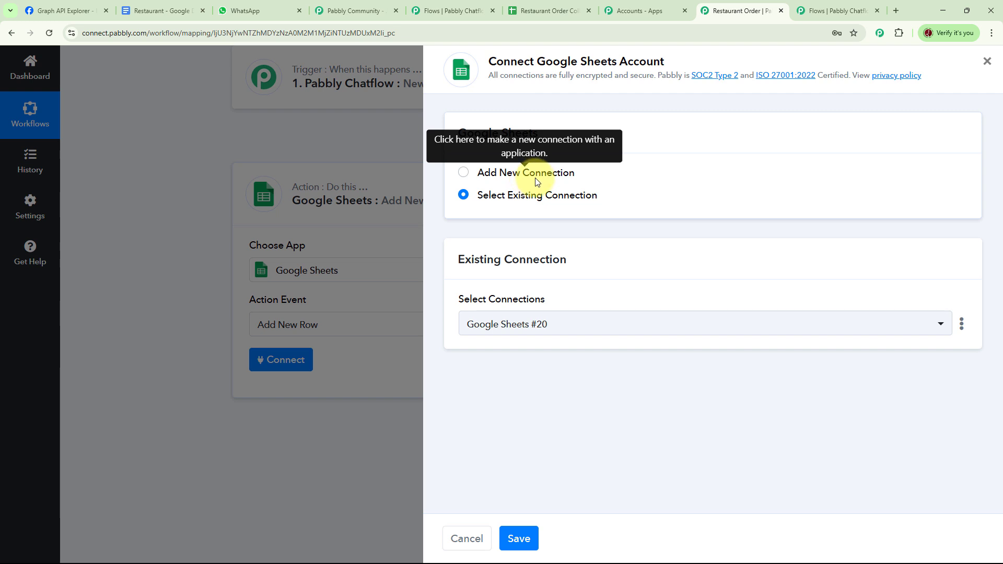
{"action": "left_click", "coordinate": [465, 180]}
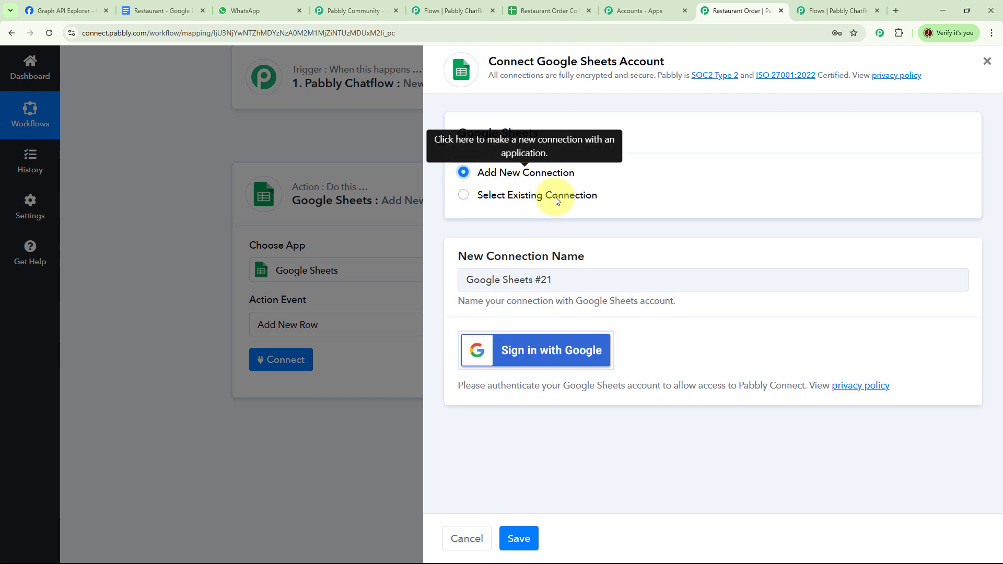
{"action": "left_click", "coordinate": [557, 364]}
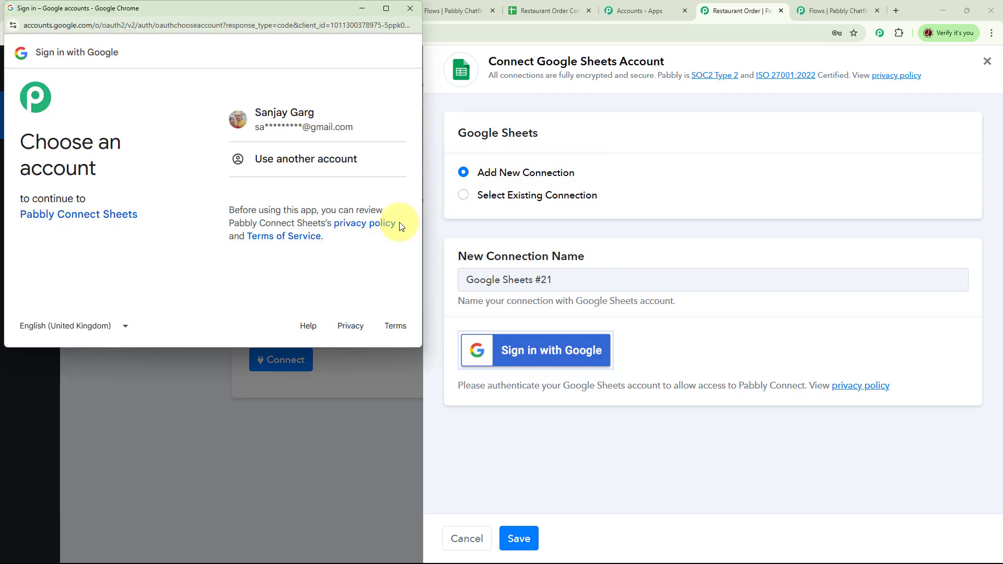
{"action": "left_click", "coordinate": [282, 118]}
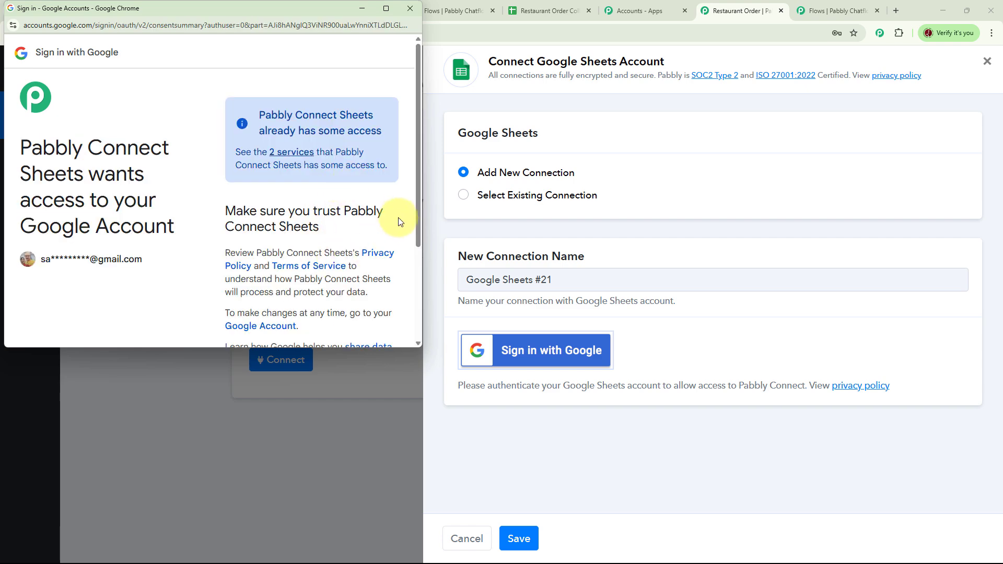
{"action": "left_click_drag", "start_coordinate": [418, 188], "coordinate": [426, 314]}
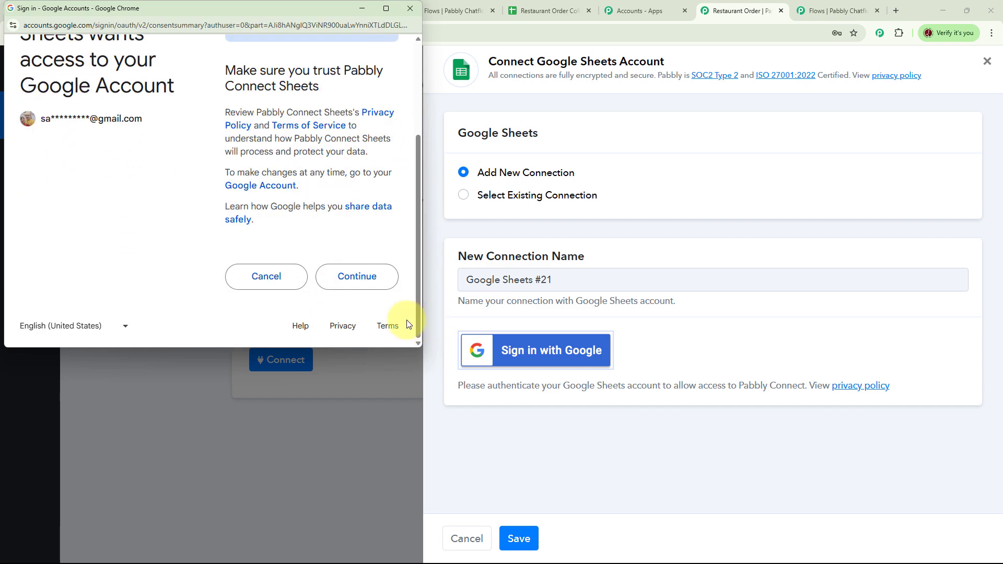
{"action": "left_click", "coordinate": [355, 282]}
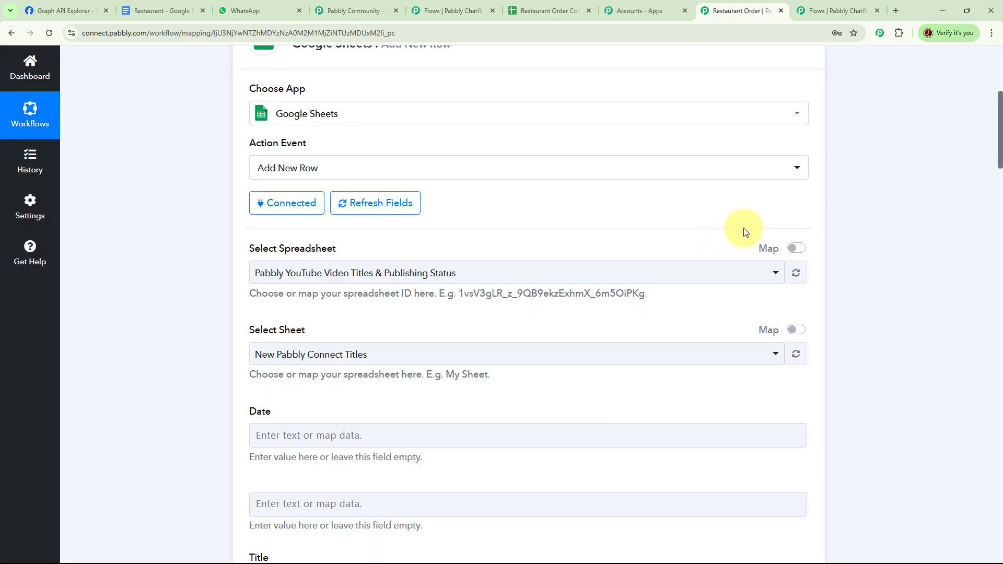
- Select the Restaurant Order Collection spreadsheet for the new row
{"action": "scroll", "coordinate": [742, 228], "scroll_direction": "down", "scroll_amount": 1}
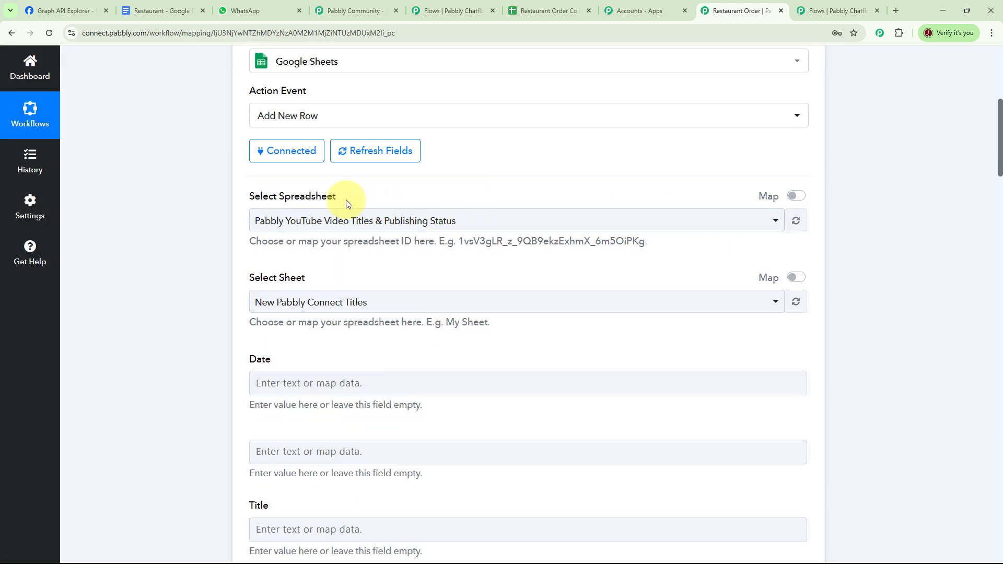
{"action": "left_click", "coordinate": [324, 219]}
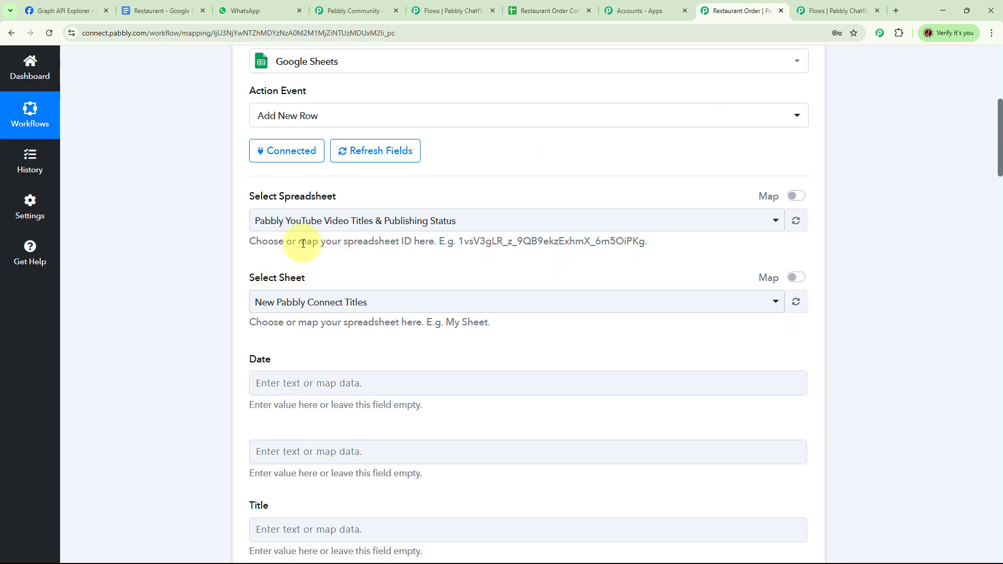
{"action": "left_click", "coordinate": [776, 221]}
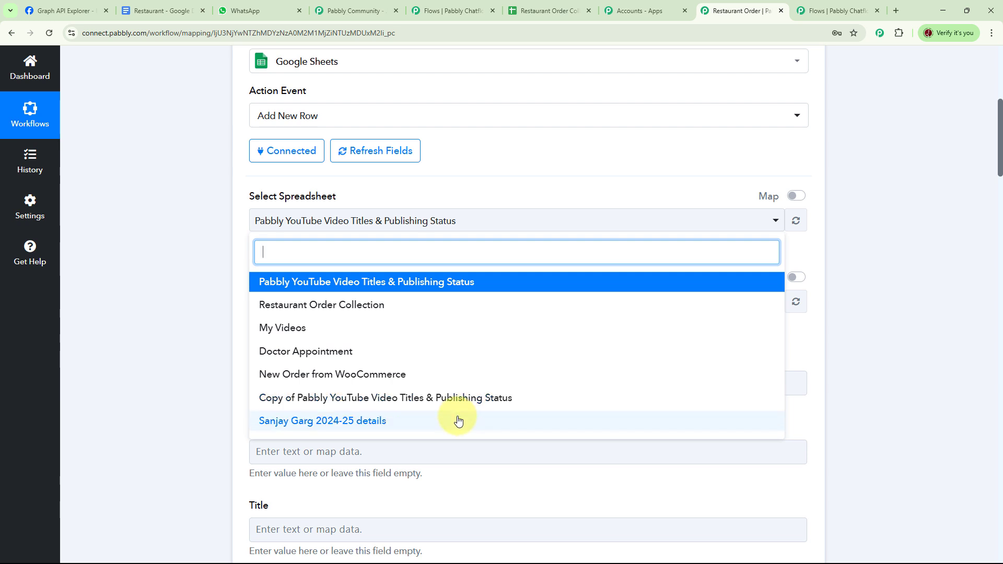
{"action": "left_click", "coordinate": [353, 305]}
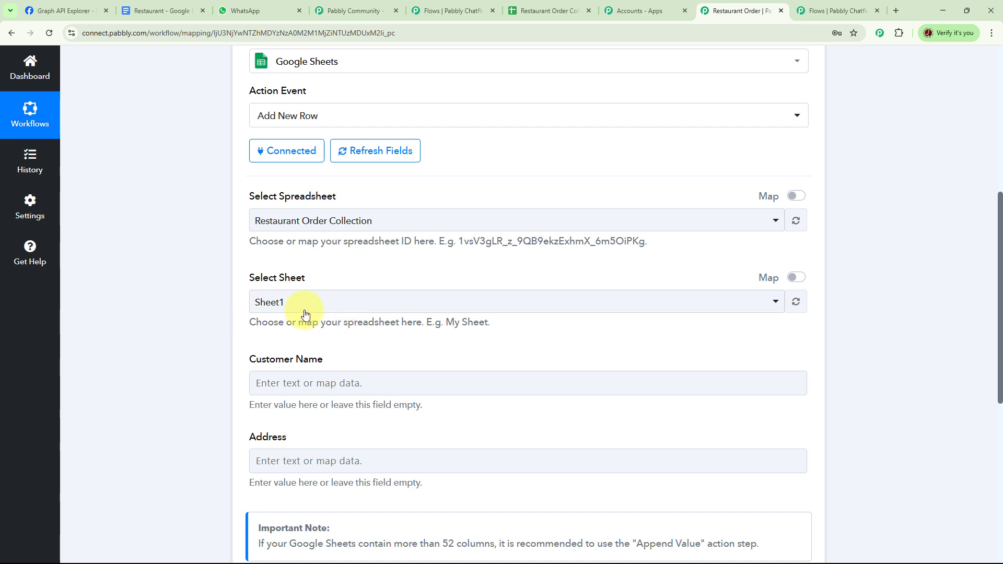
- Map the Customer Name field to $CustomerName and the Address field to $Address from the Chatflow trigger
{"action": "scroll", "coordinate": [527, 268], "scroll_direction": "down", "scroll_amount": 3}
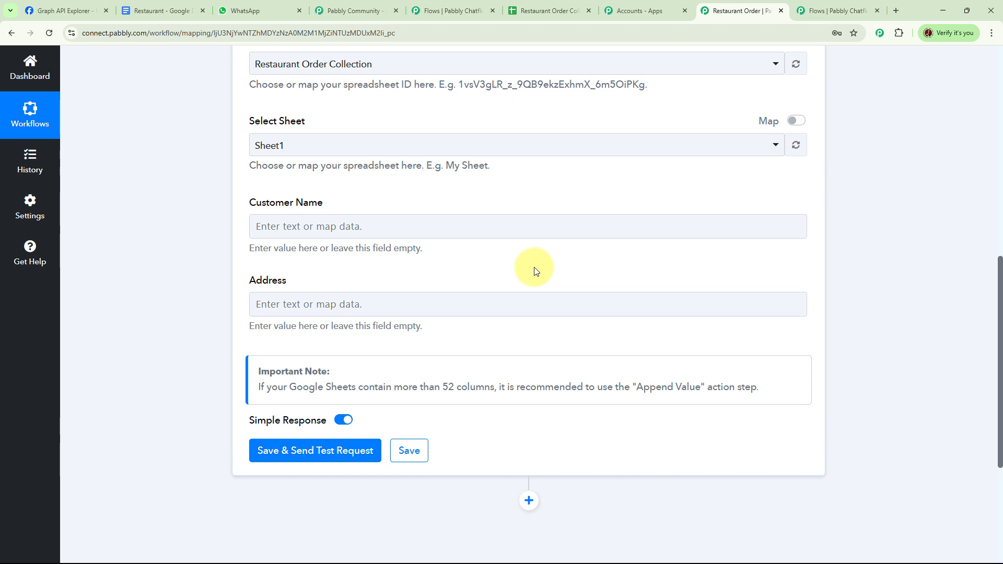
{"action": "left_click", "coordinate": [598, 220]}
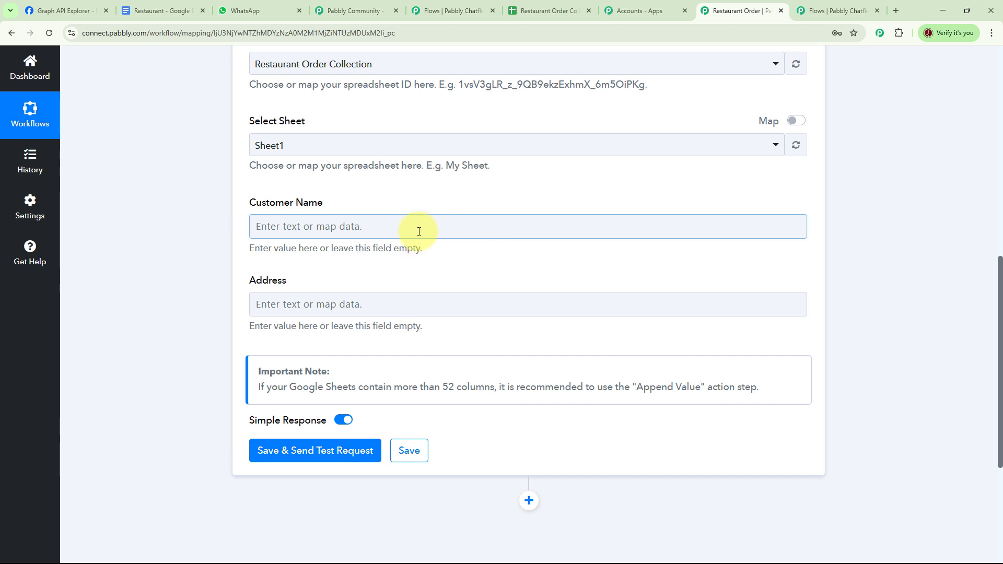
{"action": "left_click", "coordinate": [363, 224]}
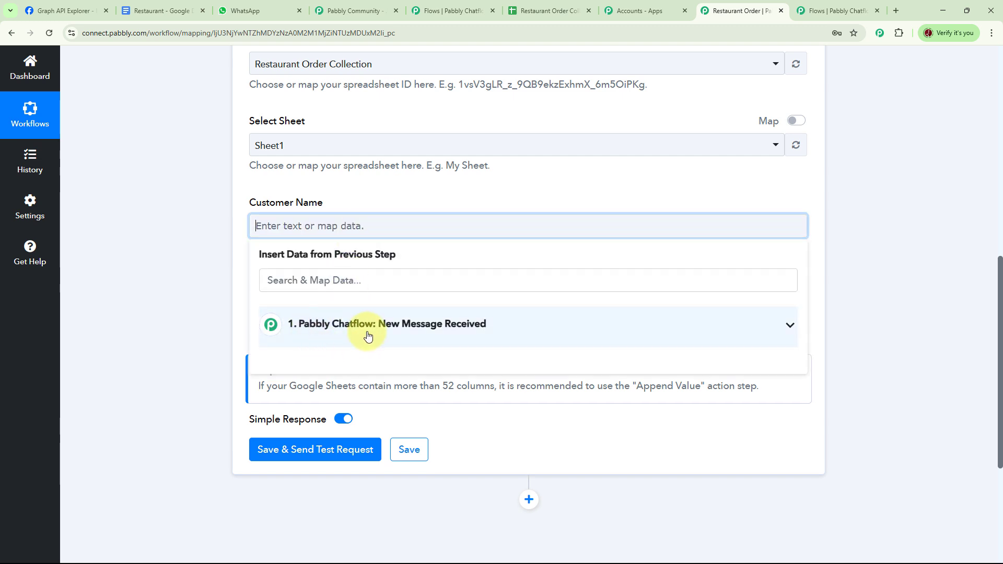
{"action": "left_click", "coordinate": [373, 281]}
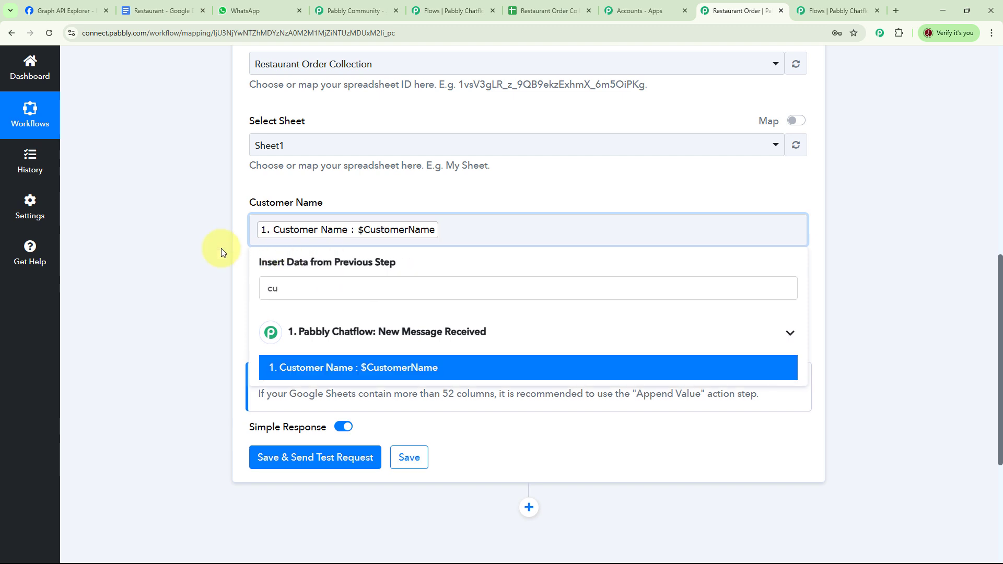
{"action": "left_click", "coordinate": [207, 253]}
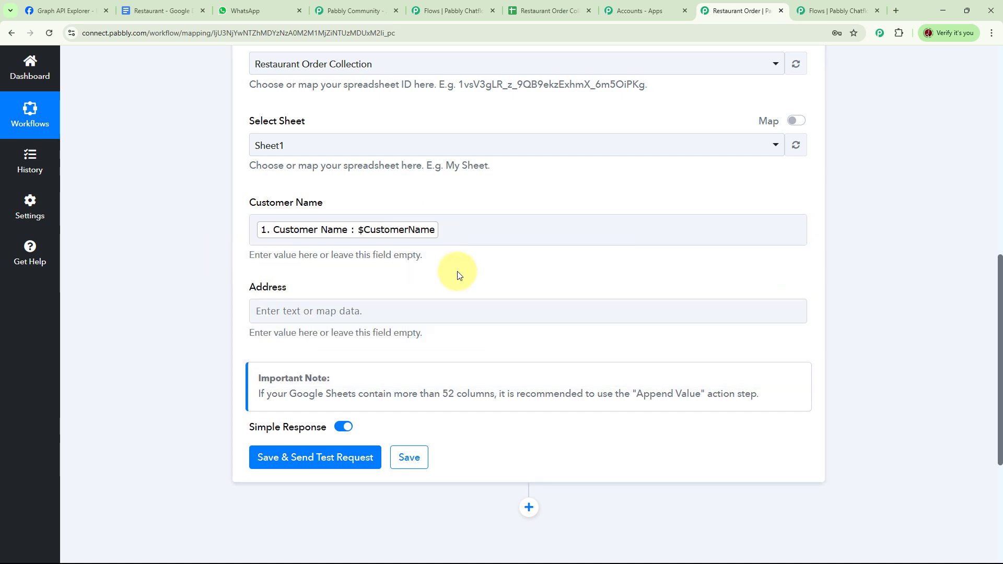
{"action": "left_click", "coordinate": [333, 310]}
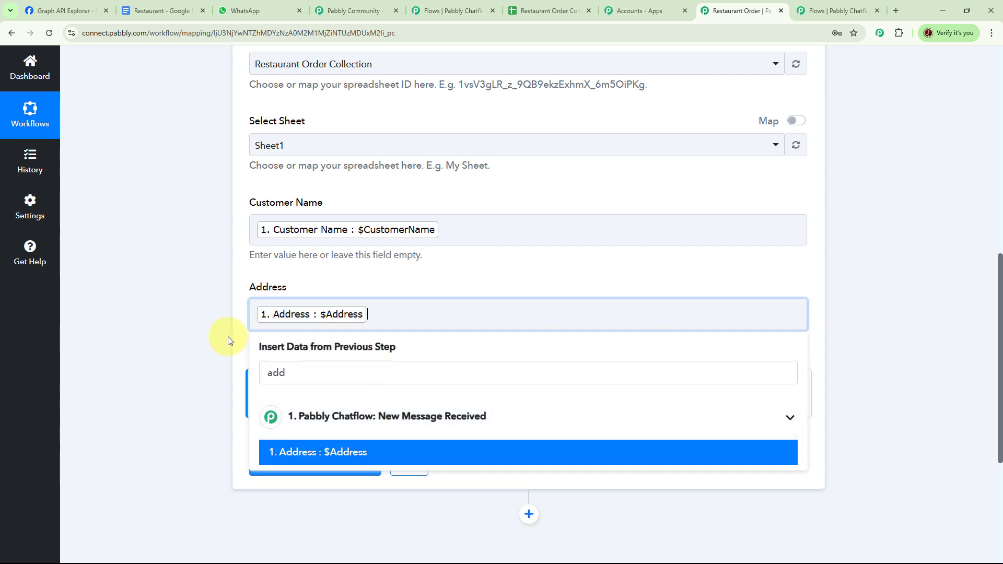
{"action": "left_click", "coordinate": [229, 337]}
- Save the Google Sheets action and send a test request
{"action": "scroll", "coordinate": [587, 255], "scroll_direction": "up", "scroll_amount": 5}
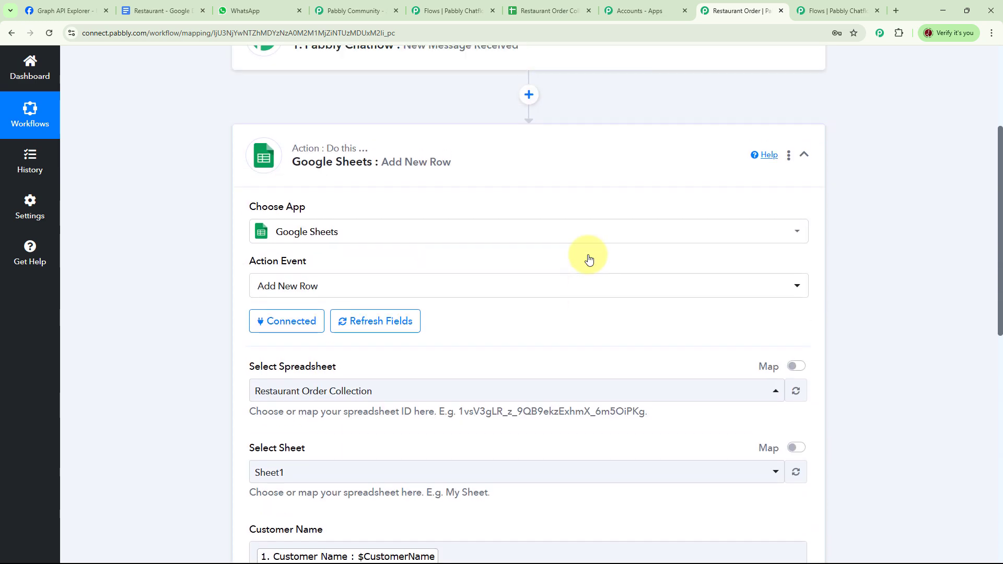
{"action": "scroll", "coordinate": [587, 257], "scroll_direction": "down", "scroll_amount": 3}
{"action": "scroll", "coordinate": [587, 256], "scroll_direction": "down", "scroll_amount": 6}
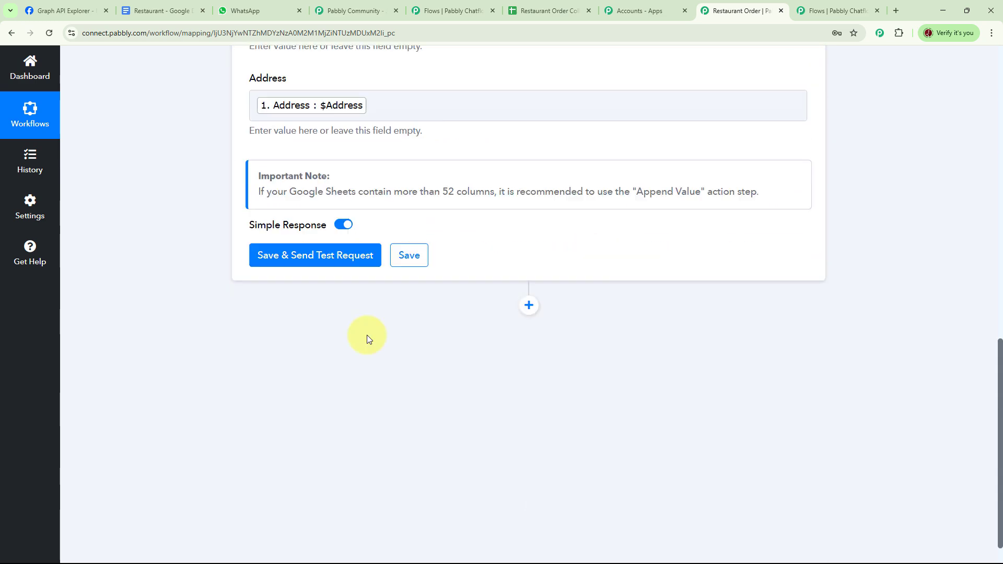
{"action": "left_click", "coordinate": [306, 262]}
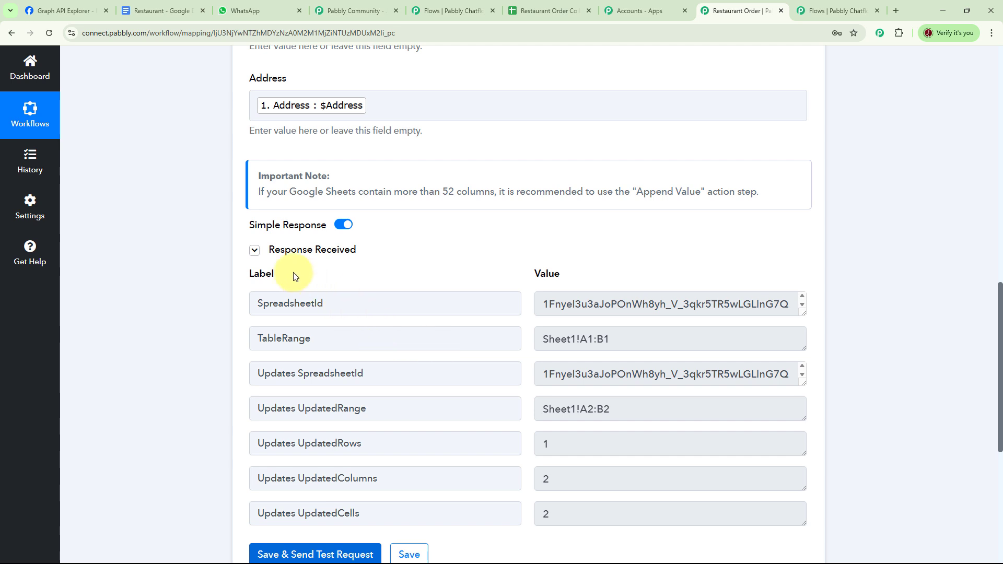
- Check the test row in the Restaurant Order Collection spreadsheet, then save the Google Sheets action step
{"action": "scroll", "coordinate": [725, 314], "scroll_direction": "down", "scroll_amount": 5}
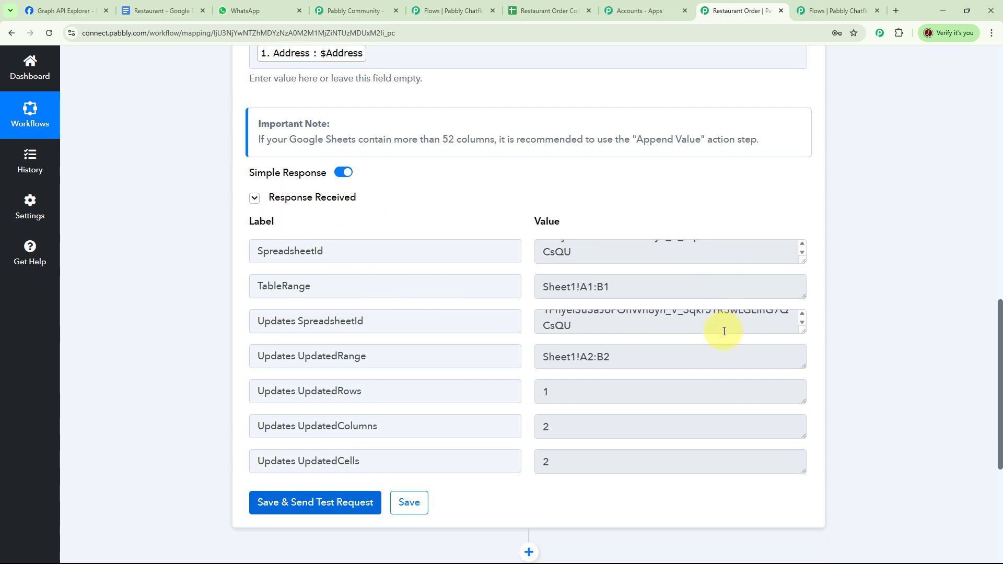
{"action": "scroll", "coordinate": [702, 365], "scroll_direction": "down", "scroll_amount": 2}
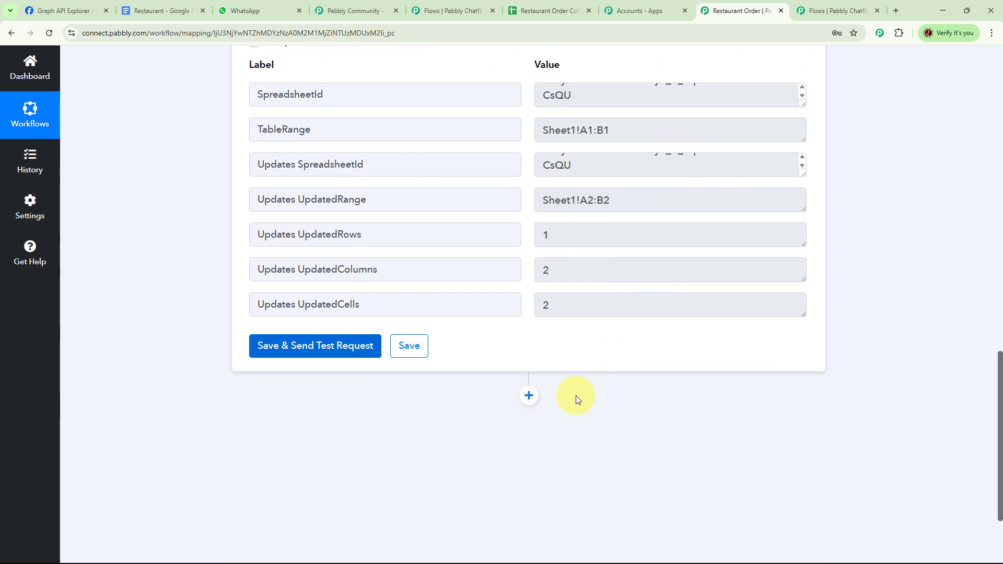
{"action": "left_click", "coordinate": [555, 11]}
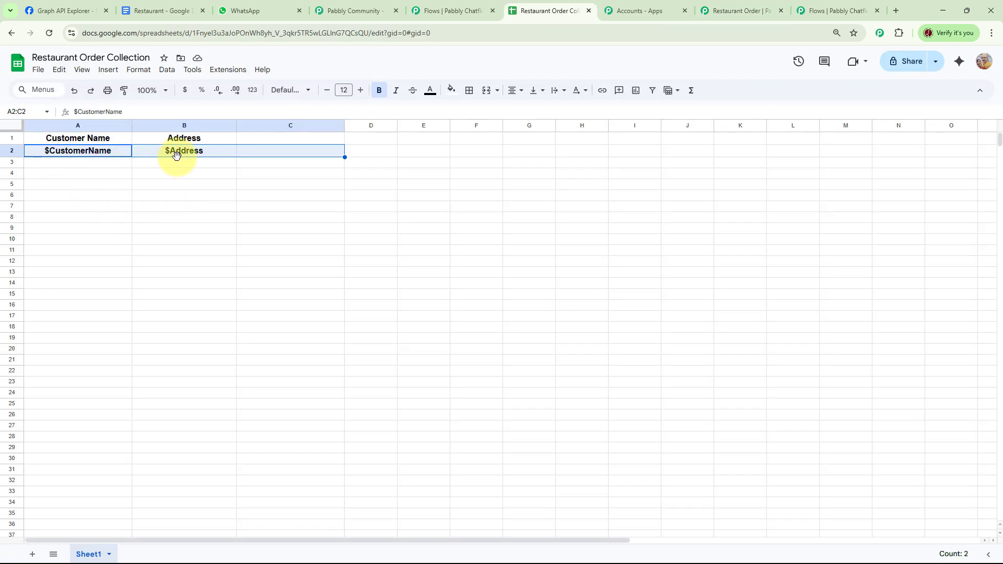
{"action": "left_click", "coordinate": [735, 11]}
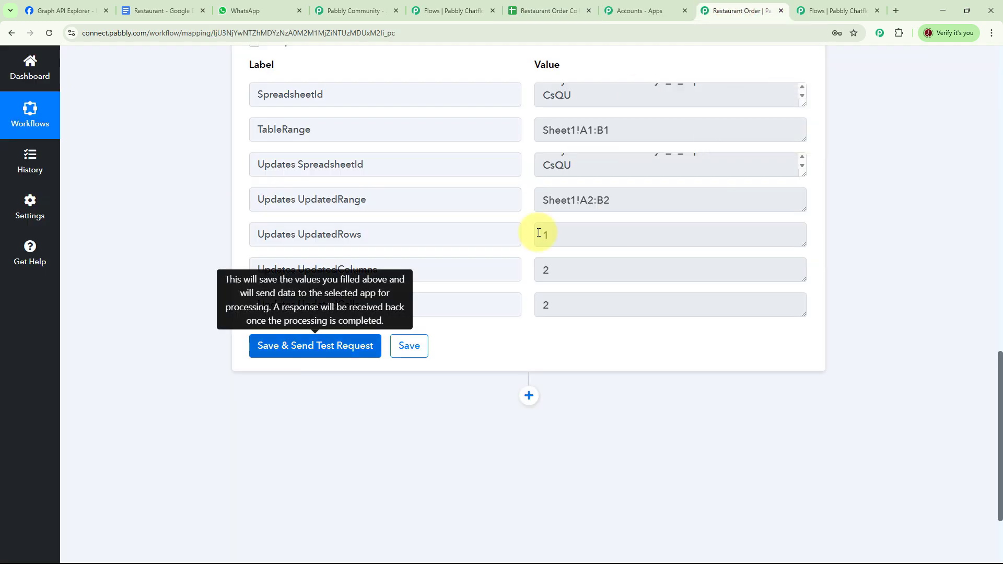
{"action": "left_click", "coordinate": [410, 352]}
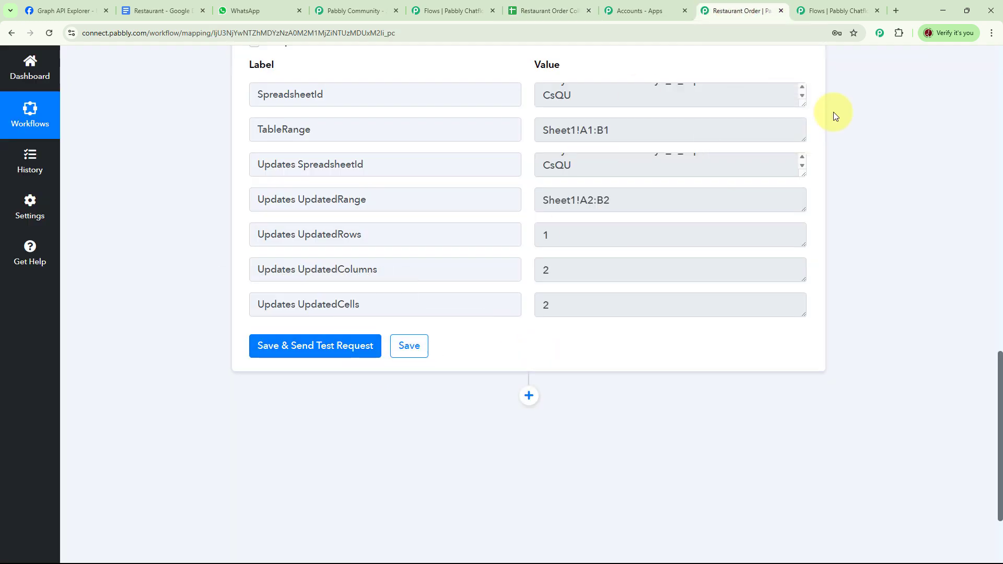
- Switch to the Chatflow editor and save the Order Collection for Restaurants flow
{"action": "left_click", "coordinate": [833, 11]}
{"action": "left_click", "coordinate": [702, 453]}
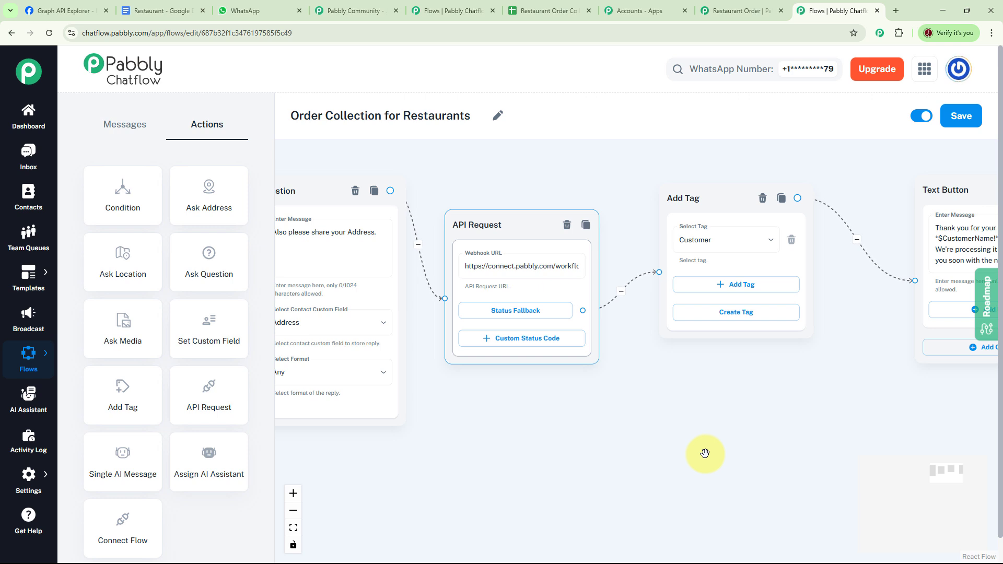
{"action": "left_click", "coordinate": [961, 117]}
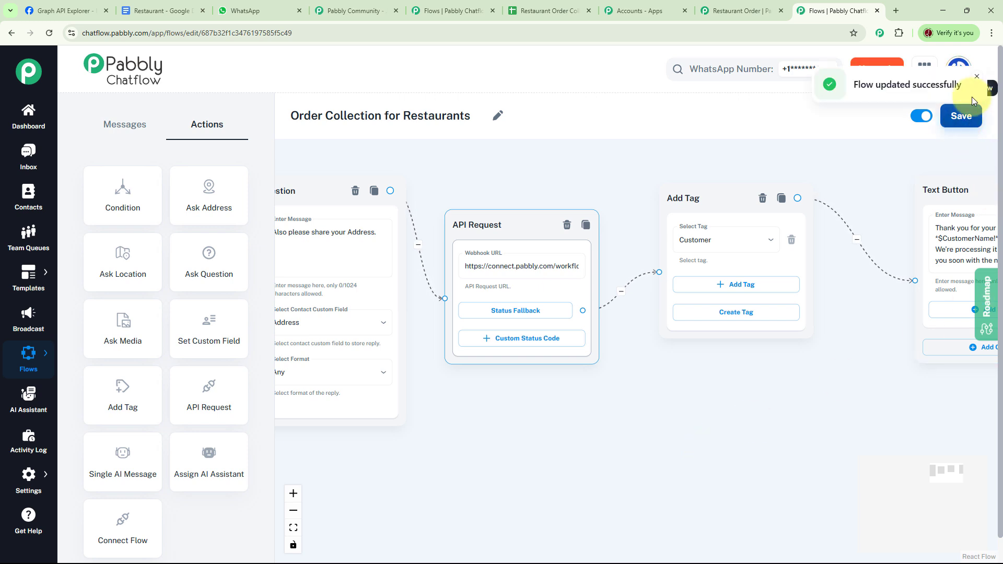
{"action": "left_click", "coordinate": [977, 77]}
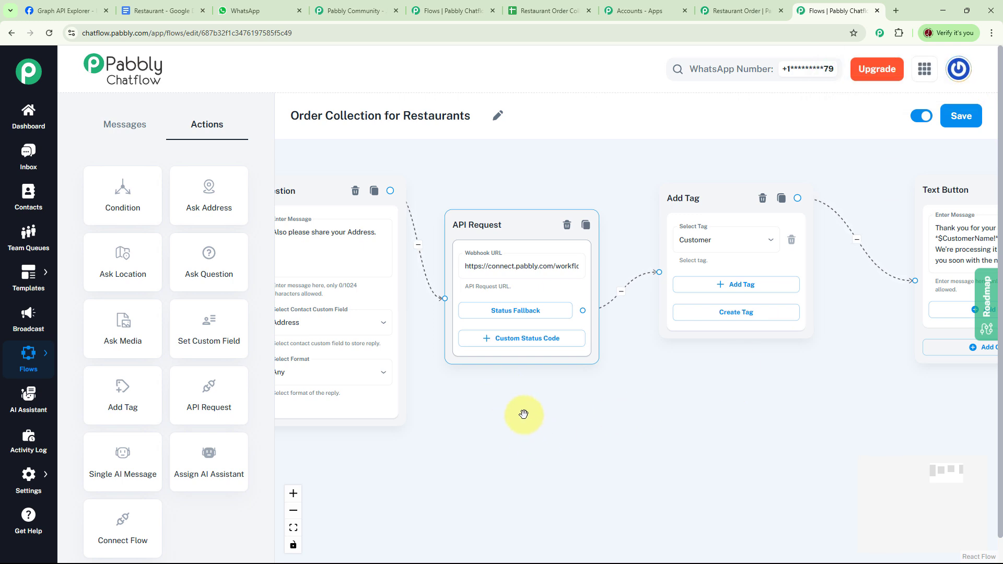
- Switch to WhatsApp and send 'Menu' to Taste Bite Restaurant to test the chatbot
{"action": "left_click", "coordinate": [246, 10]}
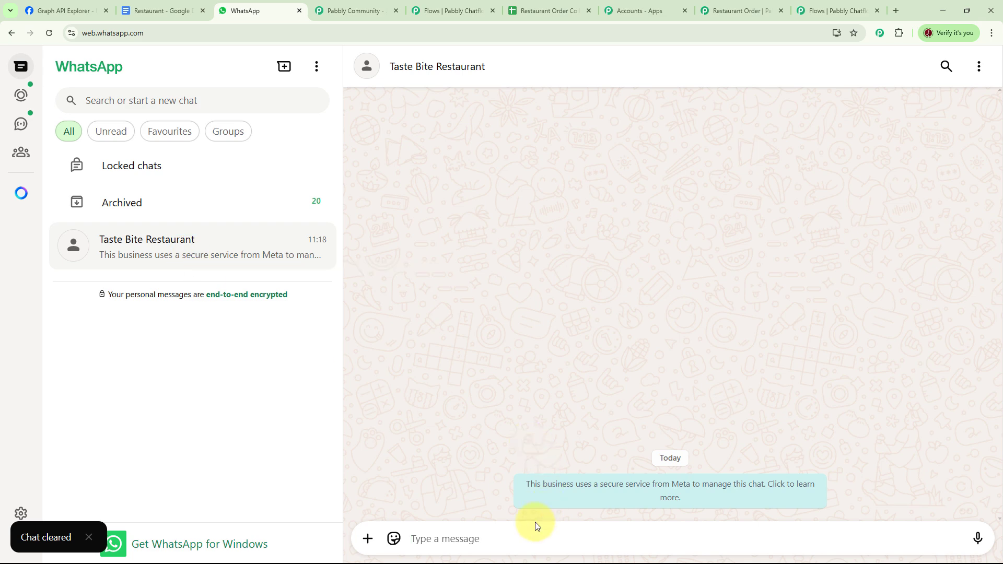
{"action": "left_click", "coordinate": [502, 543]}
{"action": "type", "text": "Menu"}
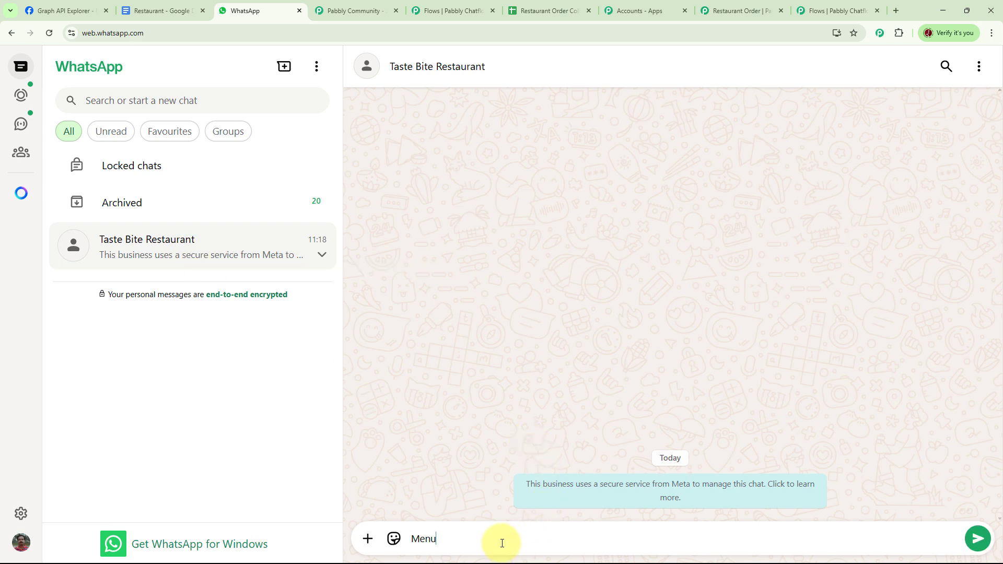
{"action": "key", "text": "Return"}
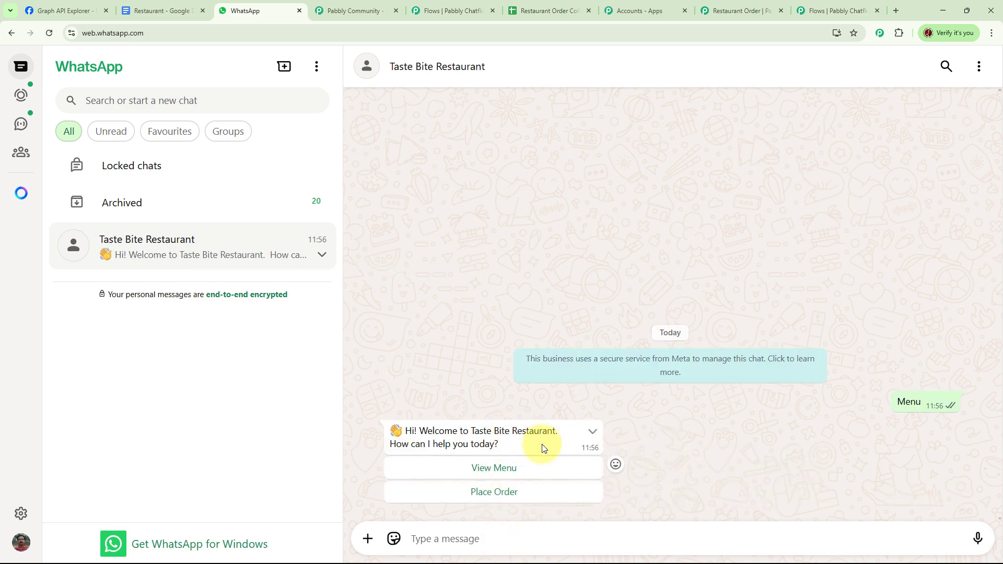
- Start an order in the restaurant chat and select Paneer Tikka from the food list
{"action": "left_click", "coordinate": [504, 497]}
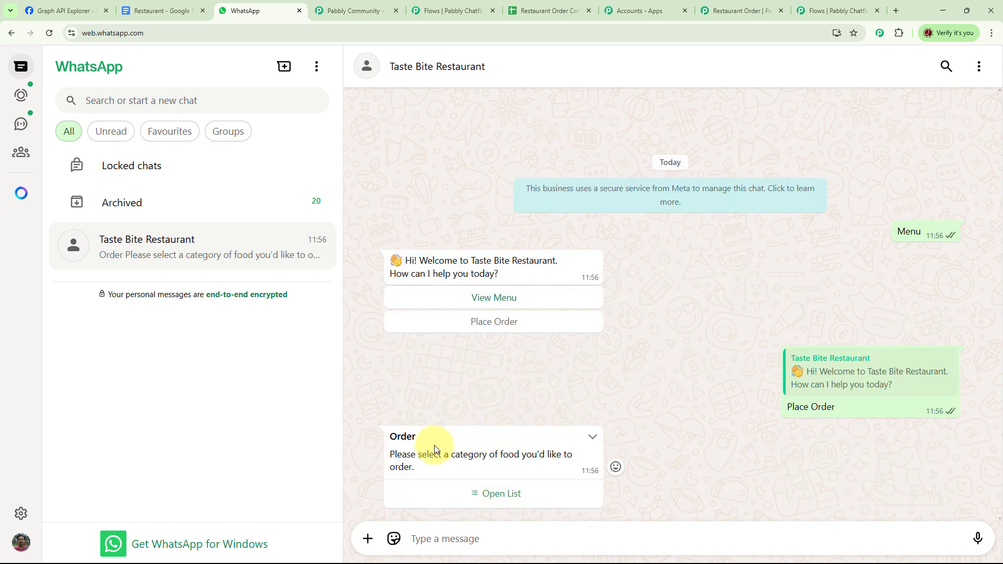
{"action": "left_click", "coordinate": [519, 496]}
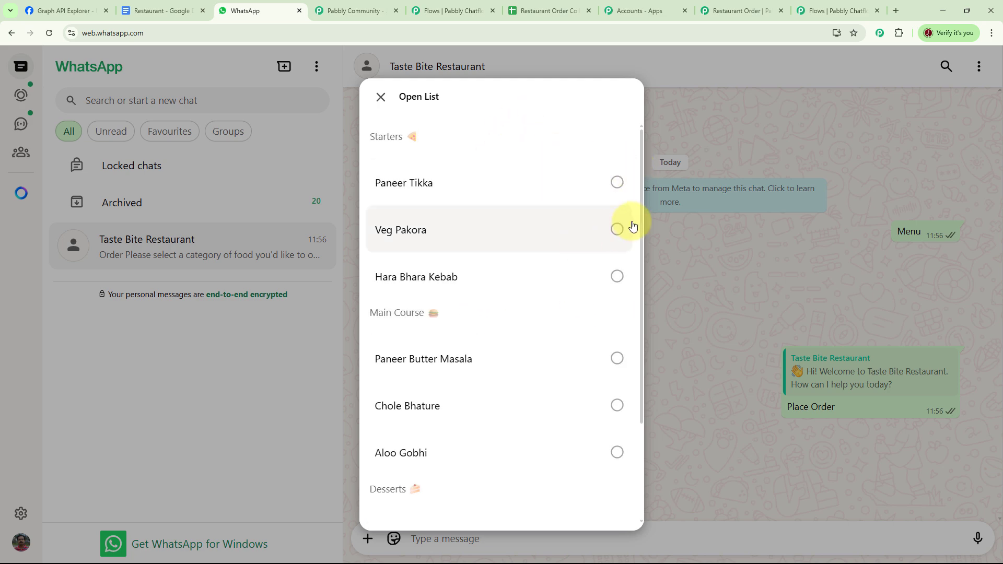
{"action": "left_click", "coordinate": [617, 182]}
{"action": "left_click", "coordinate": [600, 488]}
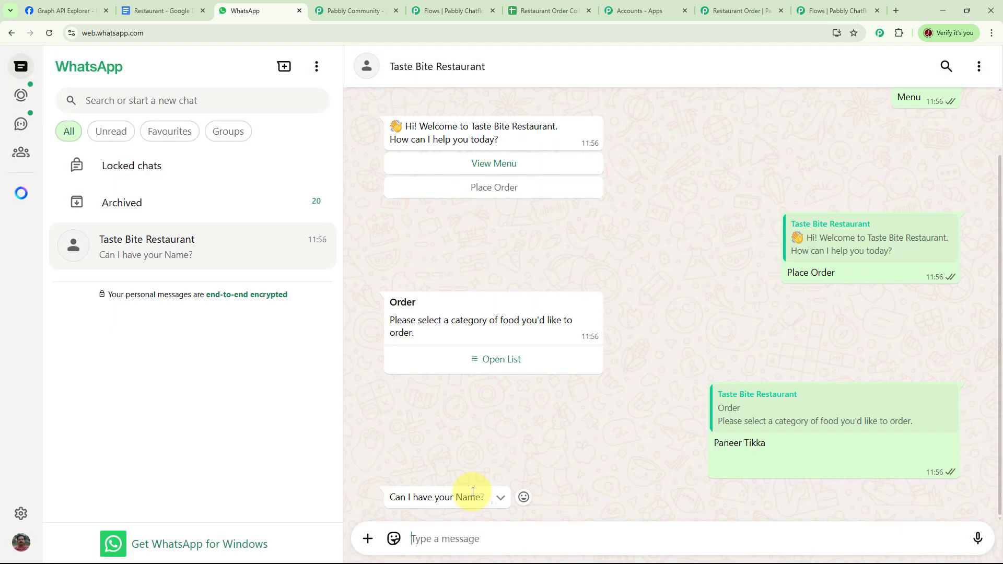
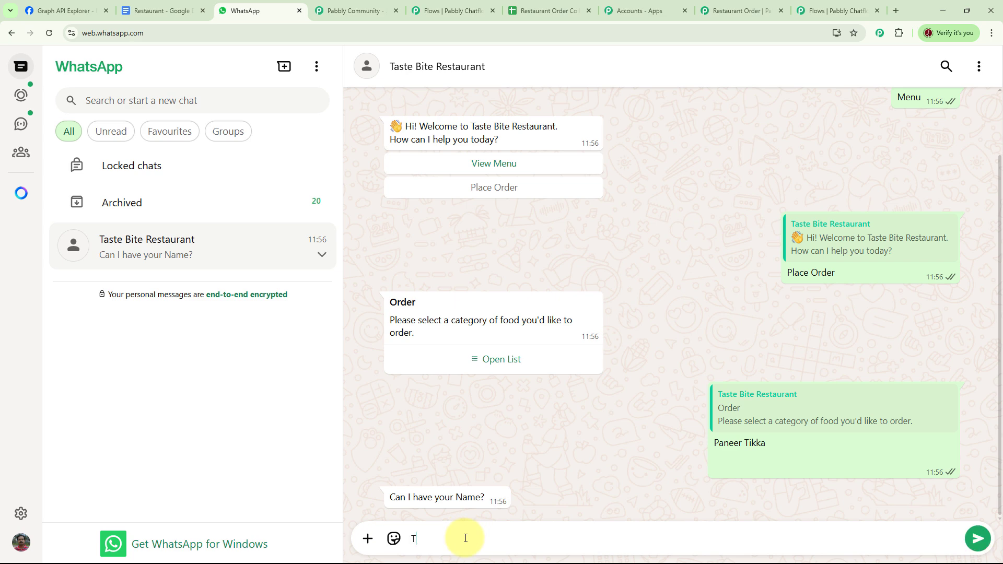
- Answer the chatbot with the name Test User and a delivery address to complete the order
{"action": "key", "text": "Return"}
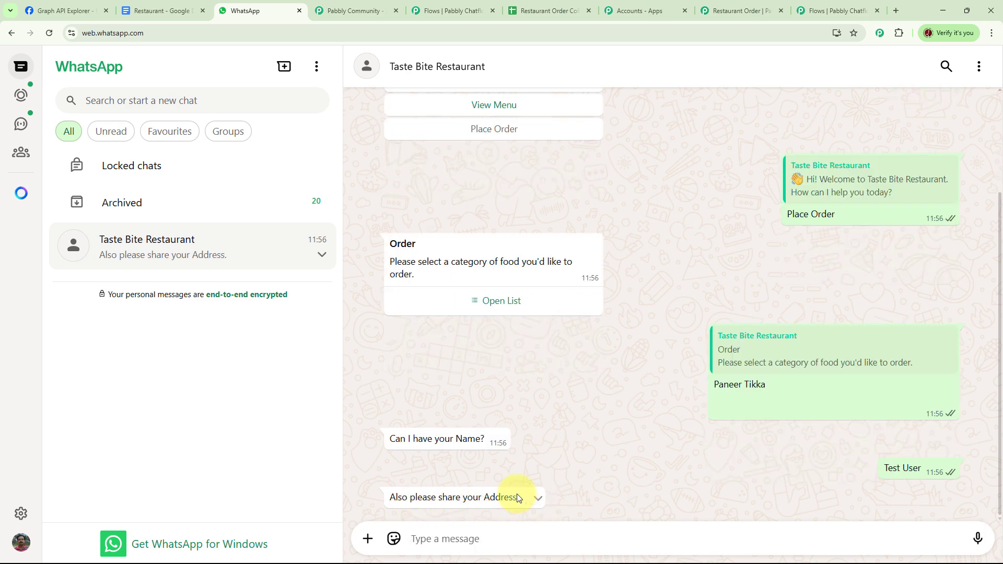
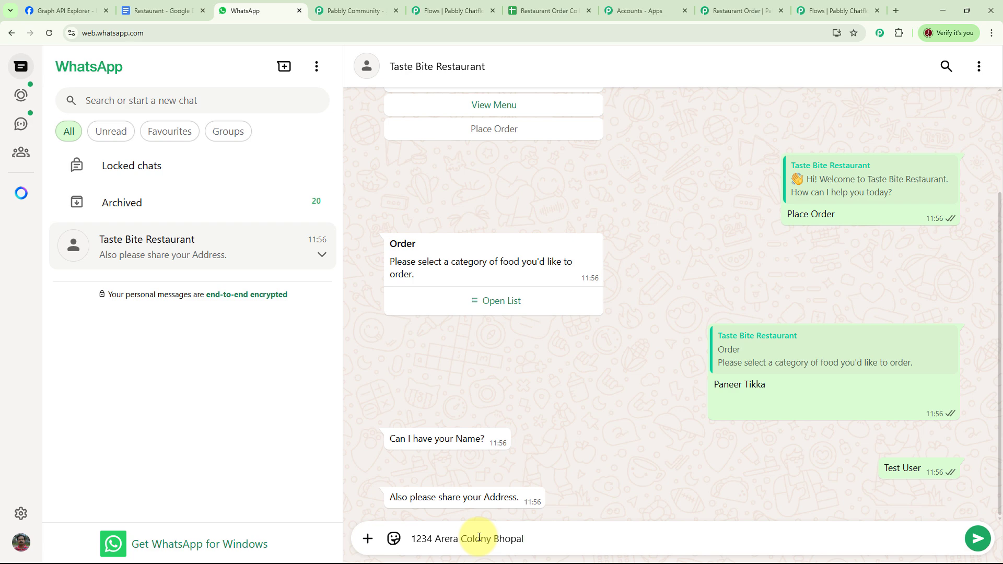
{"action": "key", "text": "Return"}
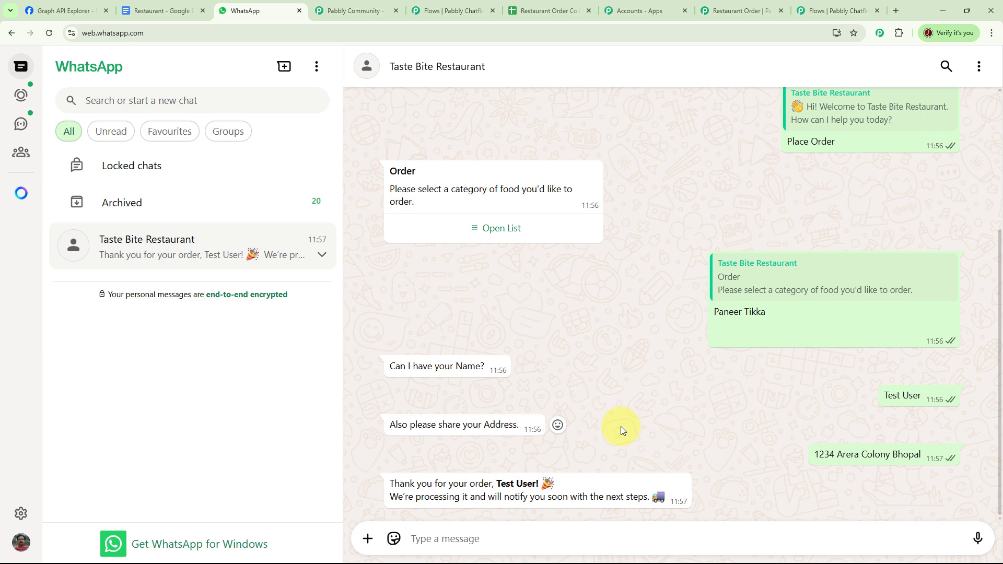
- Check the new order row in the Restaurant Order Collection spreadsheet, then return to the Chatflow dashboard
{"action": "left_click", "coordinate": [554, 11]}
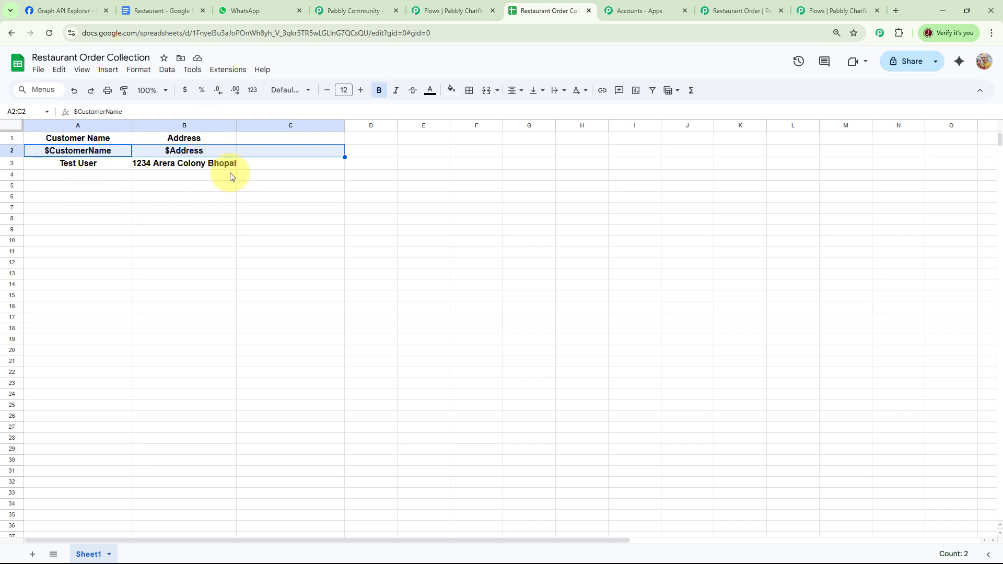
{"action": "left_click", "coordinate": [839, 11]}
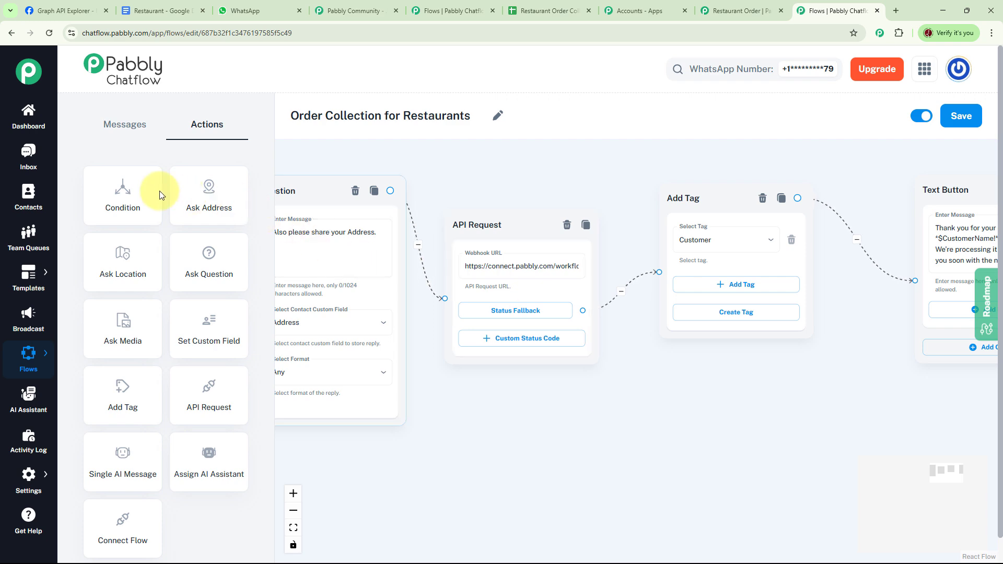
{"action": "left_click", "coordinate": [28, 116]}
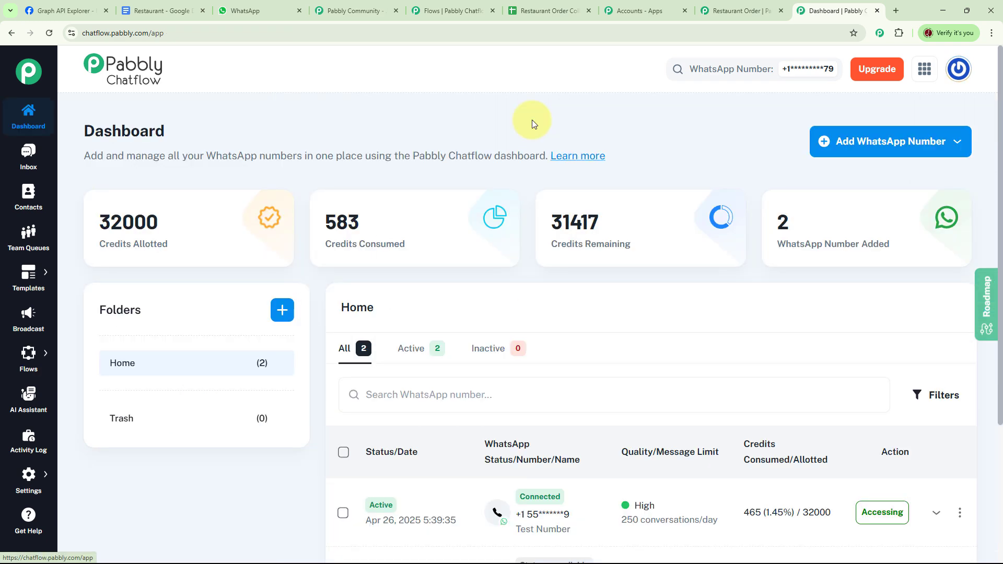